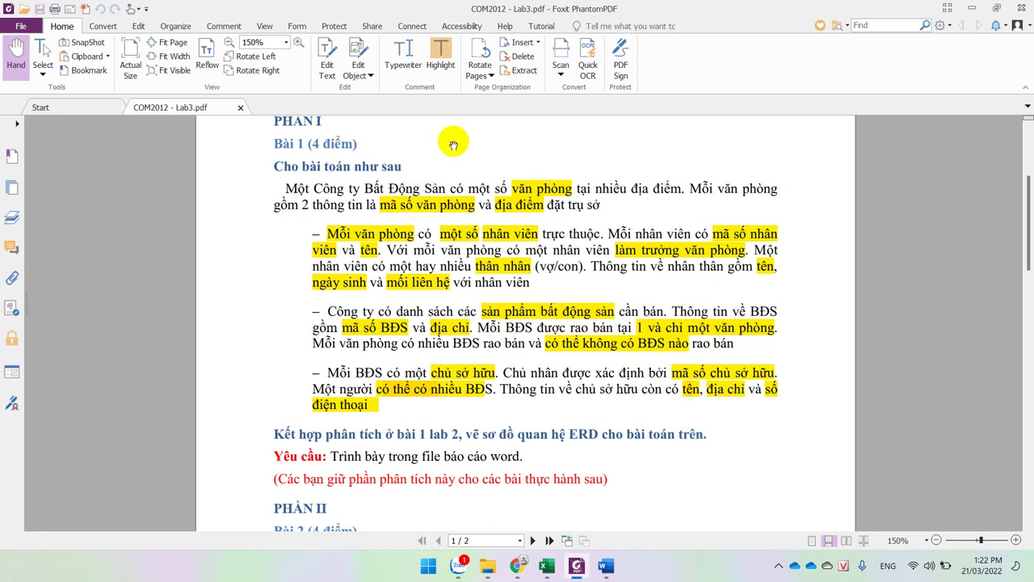
- Switch from the lab PDF to Chrome and open erdplus.com/documents in a new tab
scroll(457, 173, "up", 2)
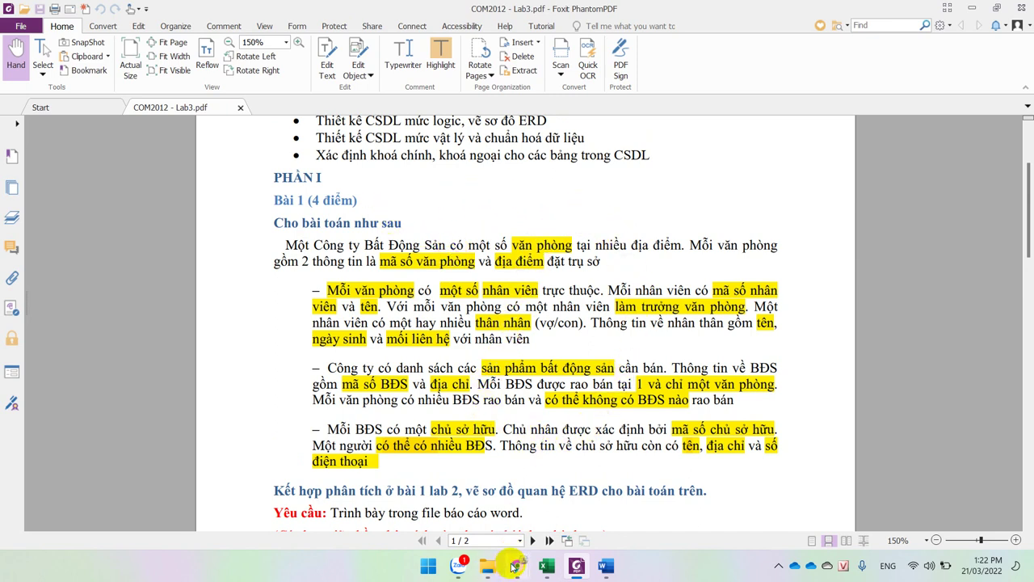
mouse_move(516, 564)
left_click(455, 499)
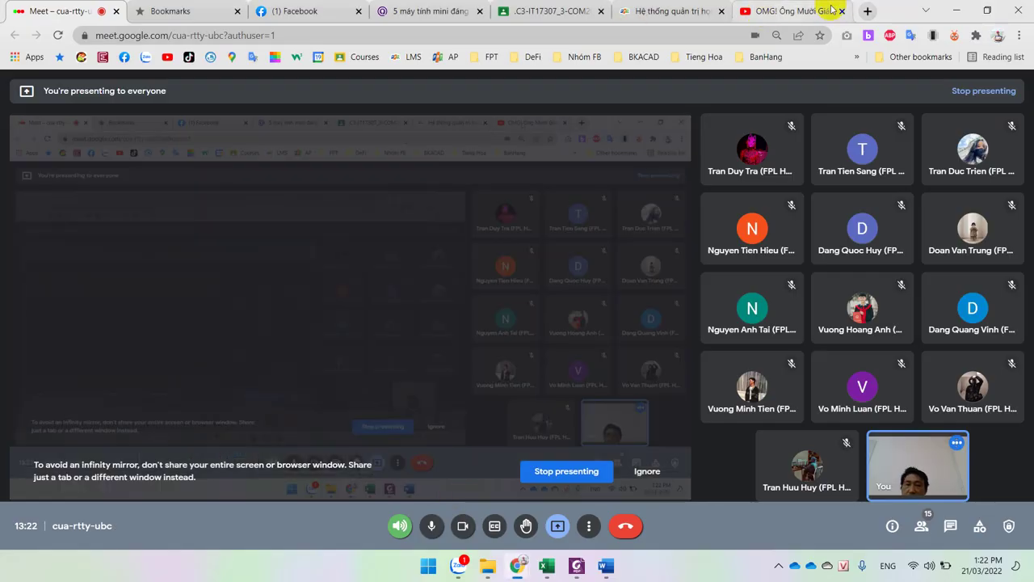
left_click(863, 10)
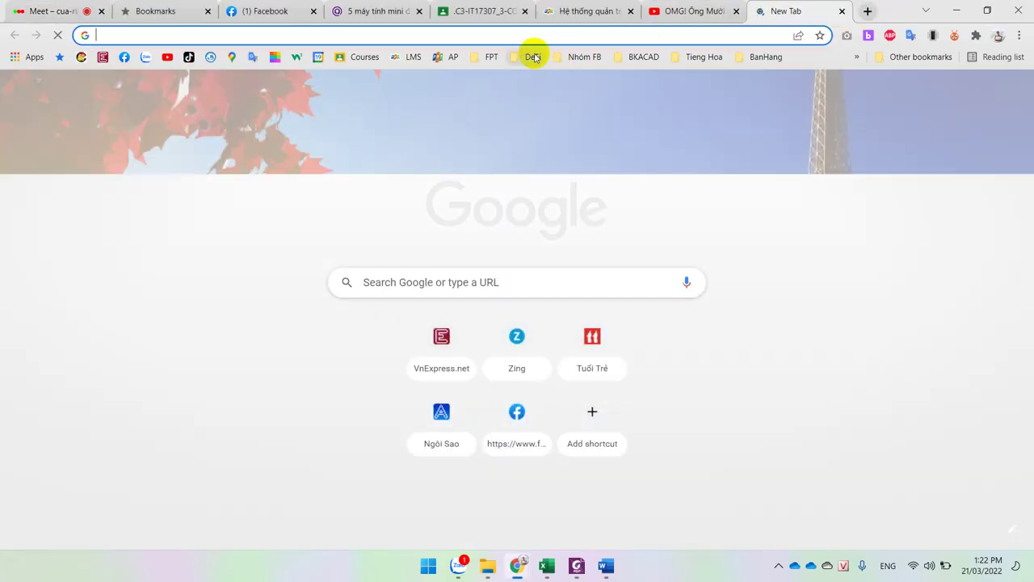
type("éd")
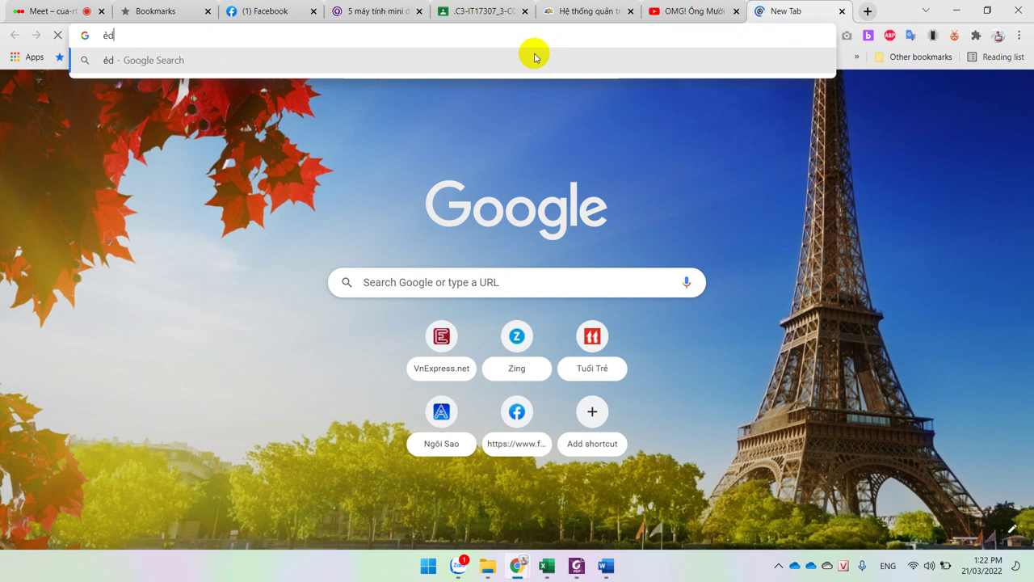
key("BackSpace")
key("BackSpace")
type("er")
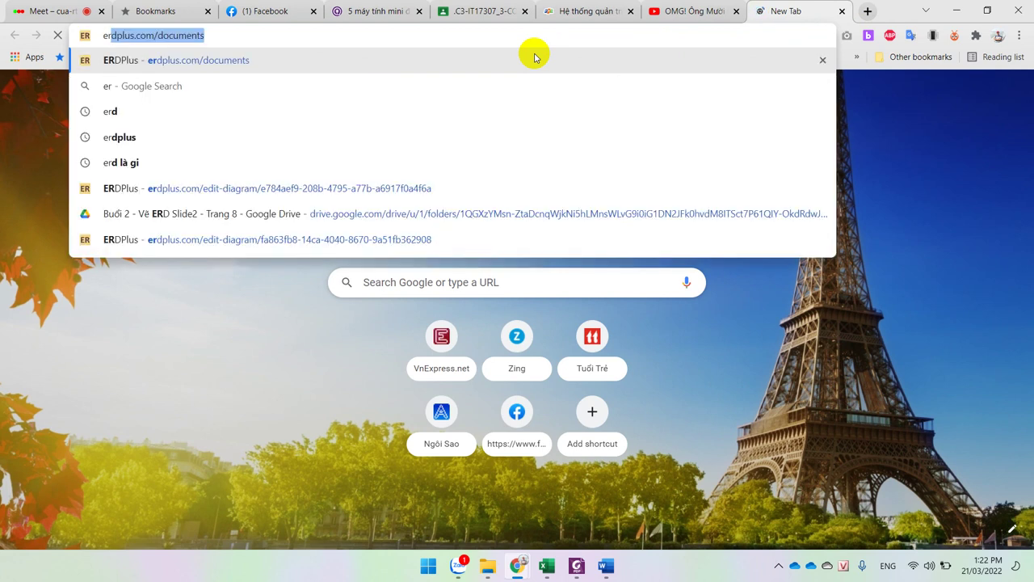
key("Return")
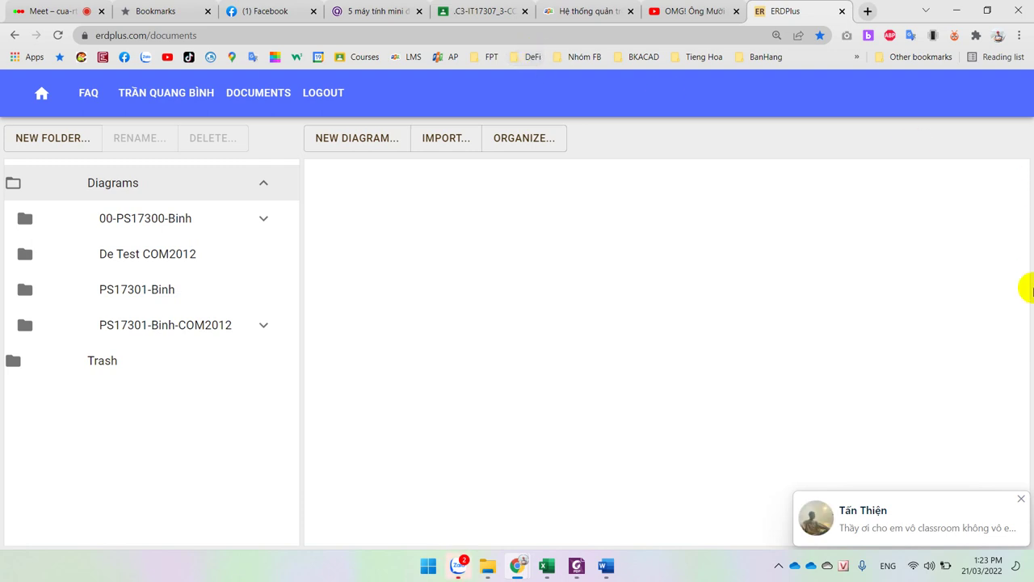
- Open the ER diagram "Mô Hình ERD BĐS" from the COM2012 student folder and view it whole
left_click(1023, 499)
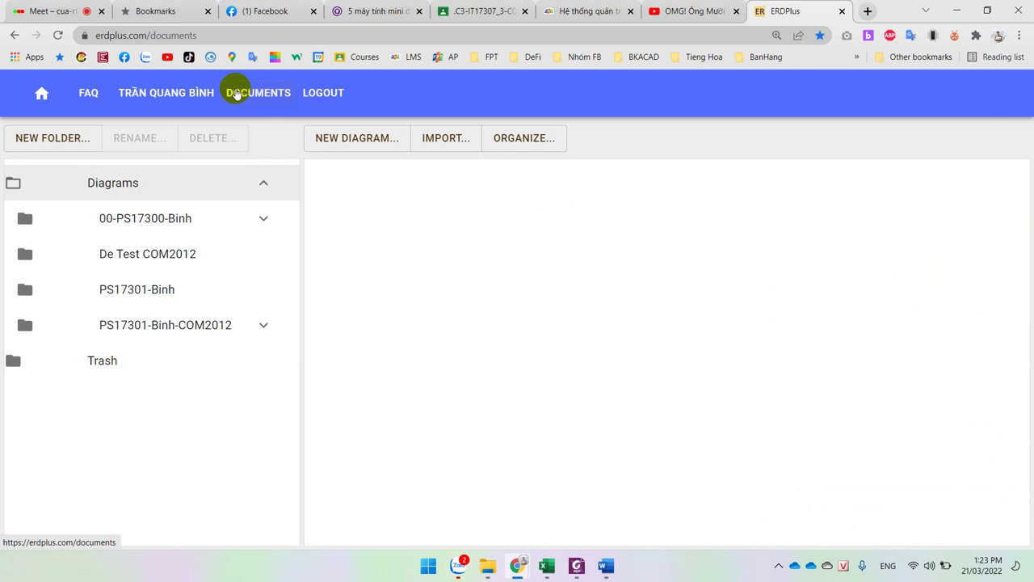
left_click(176, 324)
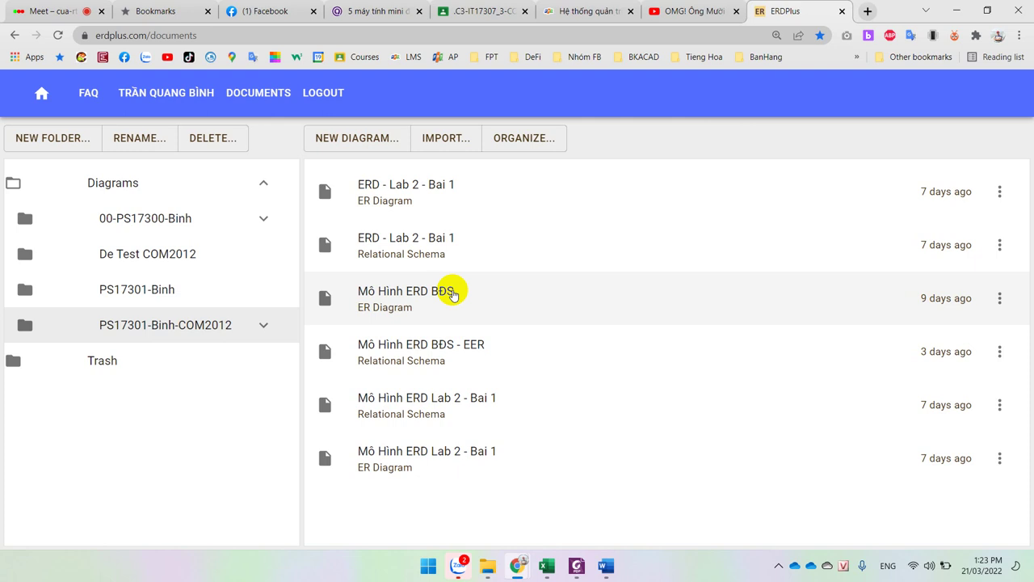
left_click(546, 292)
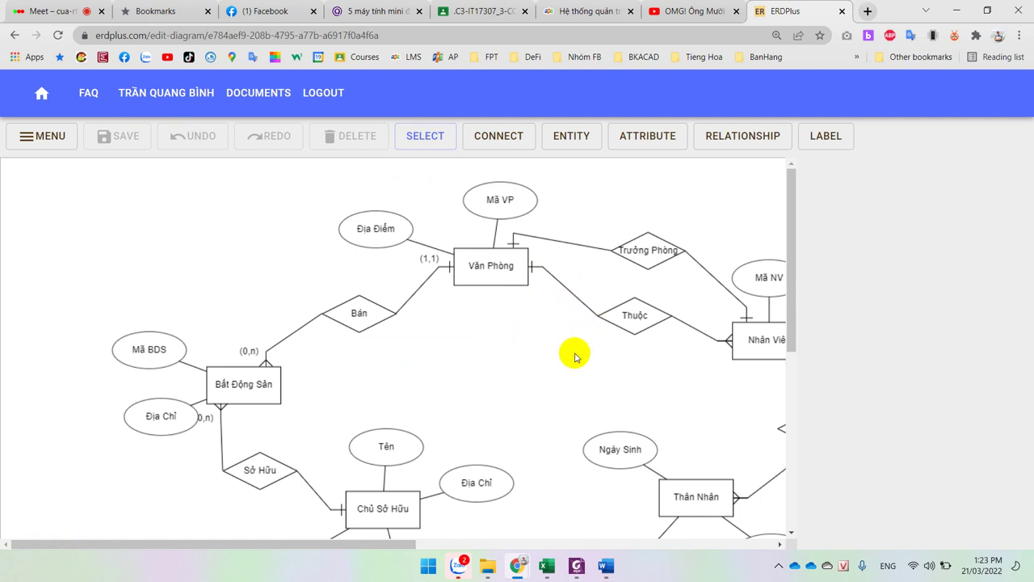
key("ctrl+minus")
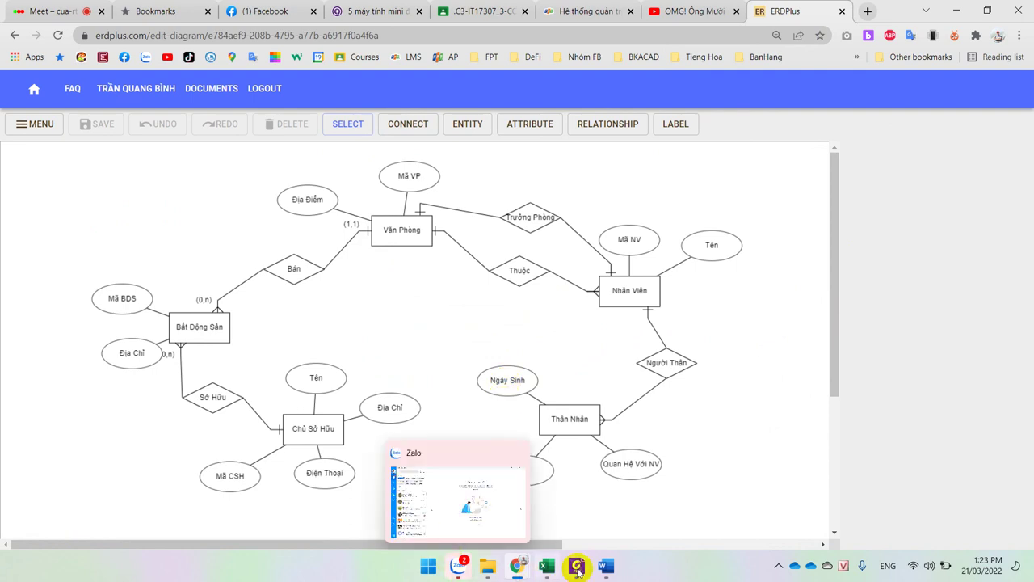
- Switch to the Word report and delete the second SVTH label on the cover page, keeping its colon
left_click(605, 566)
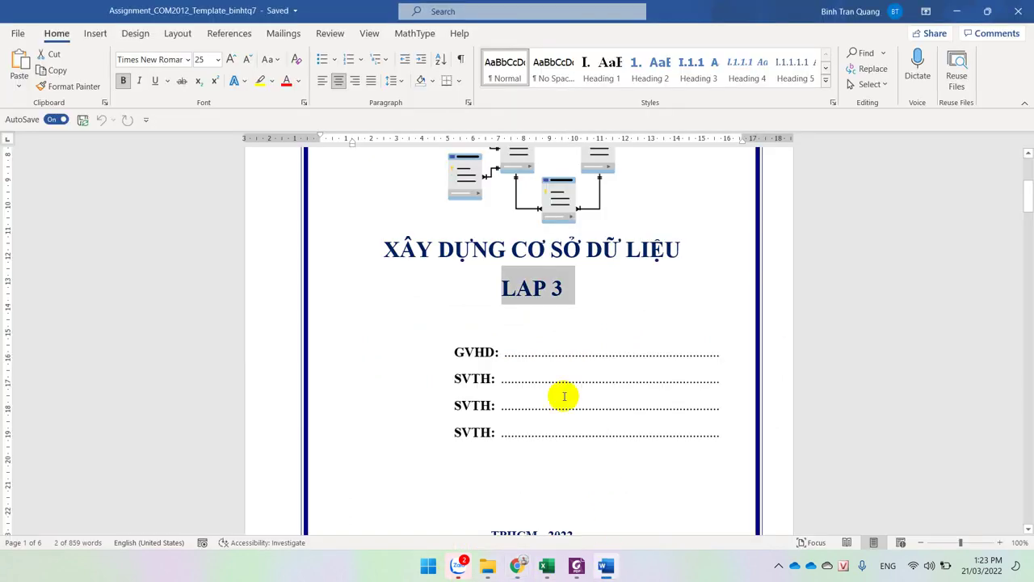
left_click(482, 405)
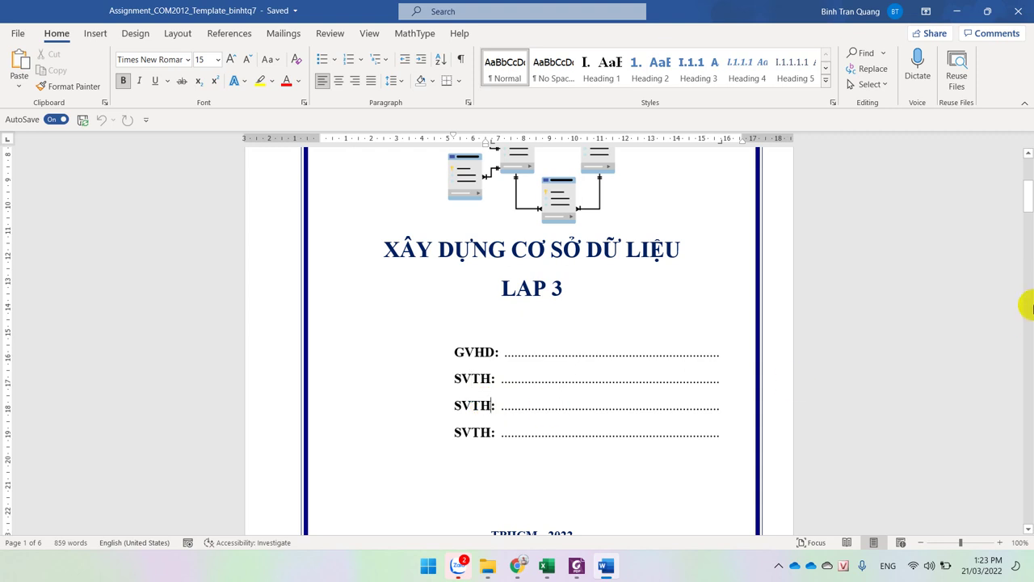
key("BackSpace")
key("BackSpace")
key("BackSpace")
key("BackSpace")
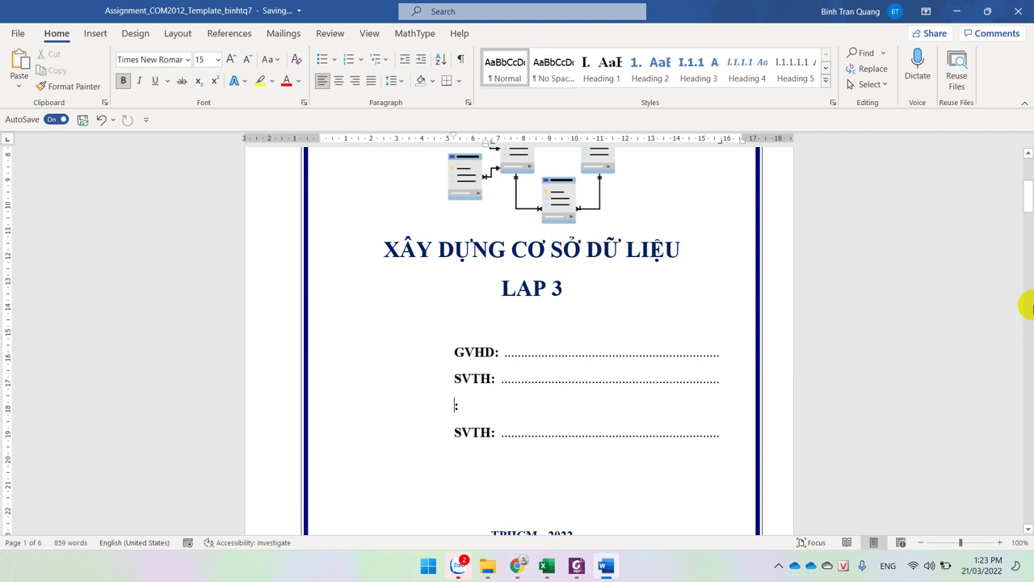
- Replace the first SVTH label on the cover page with "Họ Tên Sinh Viên"
key("Up")
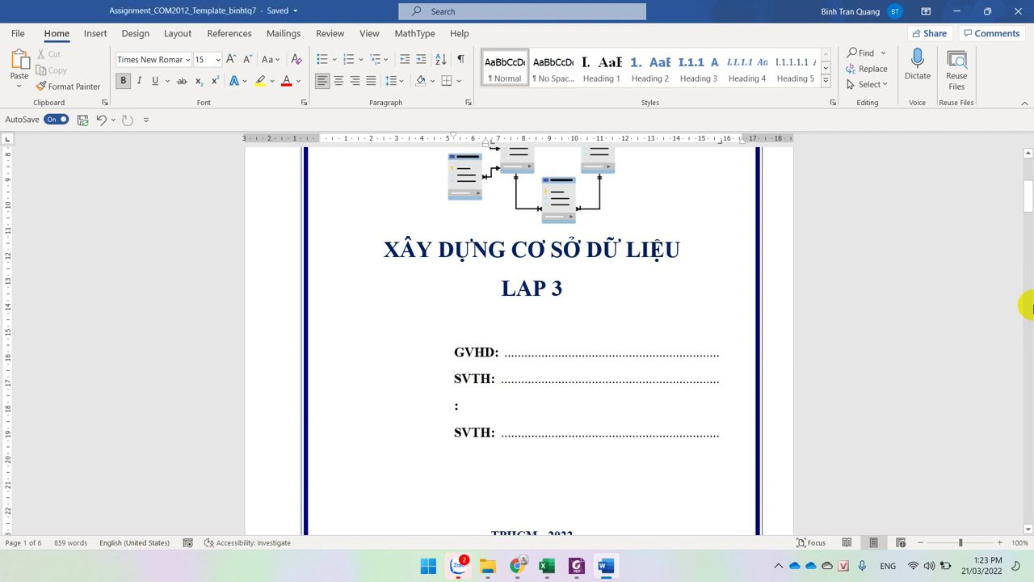
key("shift+Right")
key("shift+Right")
key("shift+Right")
key("shift+Right")
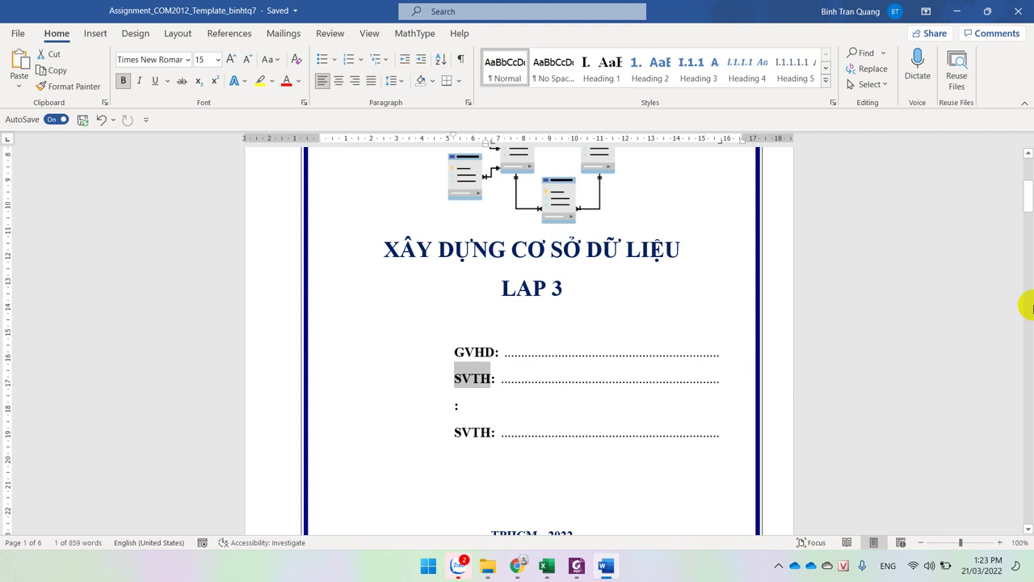
key("BackSpace")
type("Họ Te:")
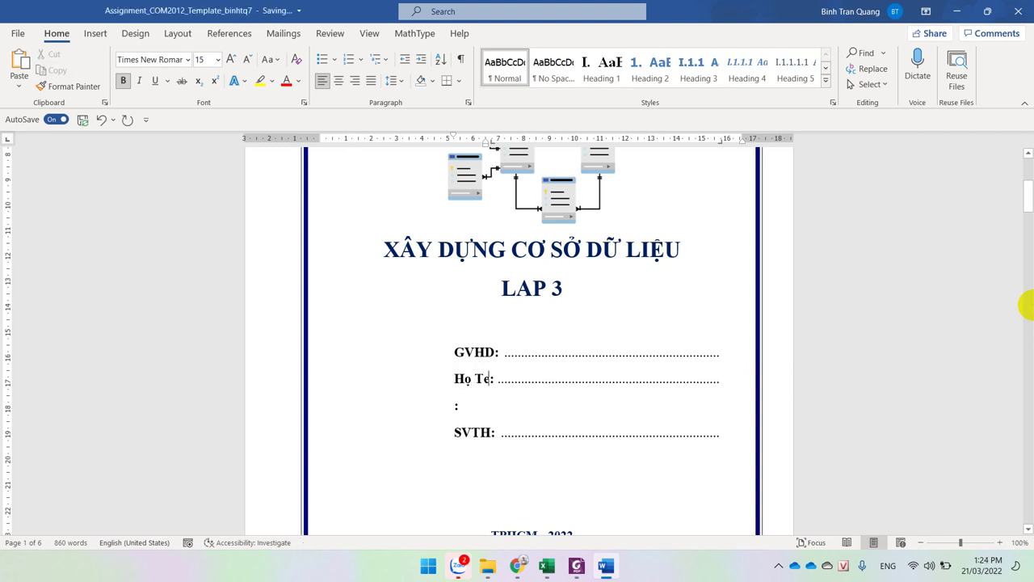
type("ên Sinh Viên")
- Label the emptied line below the student name line "Mã số sinh viên"
key("Down")
type("Ma")
type("số ")
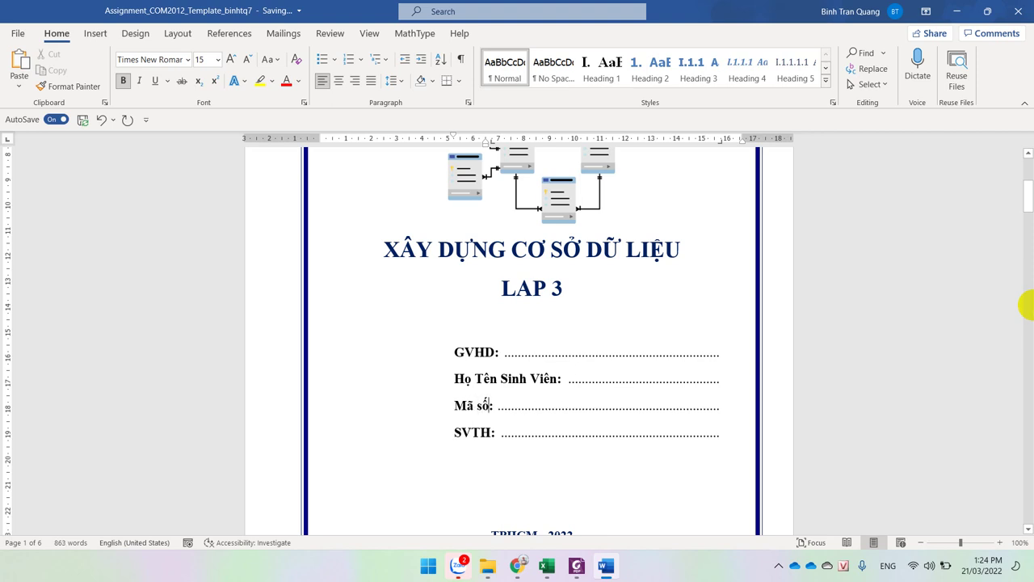
type("sinh viên")
- Replace the last SVTH label on the cover page with "Lớp"
key("shift+Left")
key("shift+Left")
key("shift+Left")
key("shift+Left")
type("Lơp")
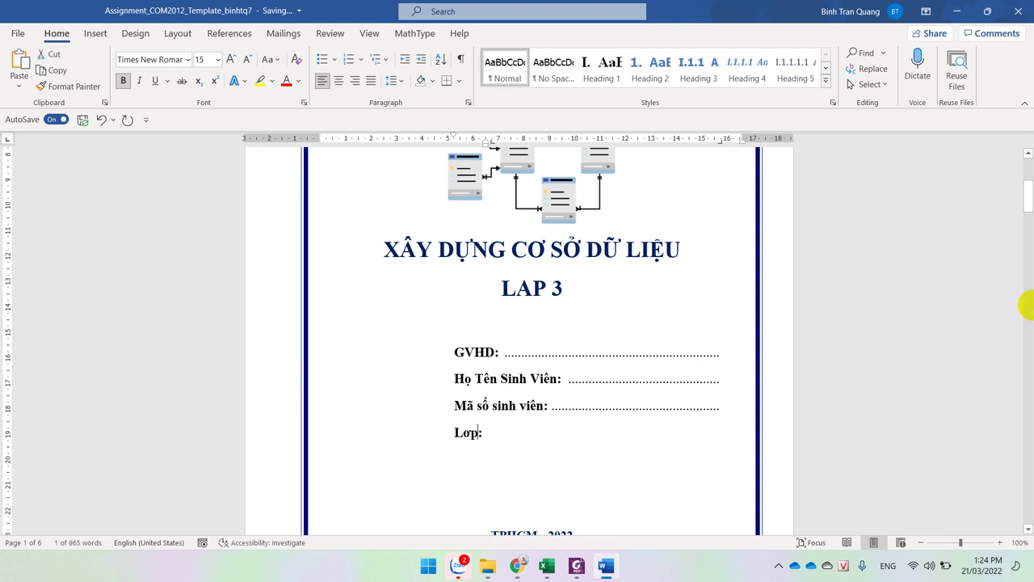
type("s")
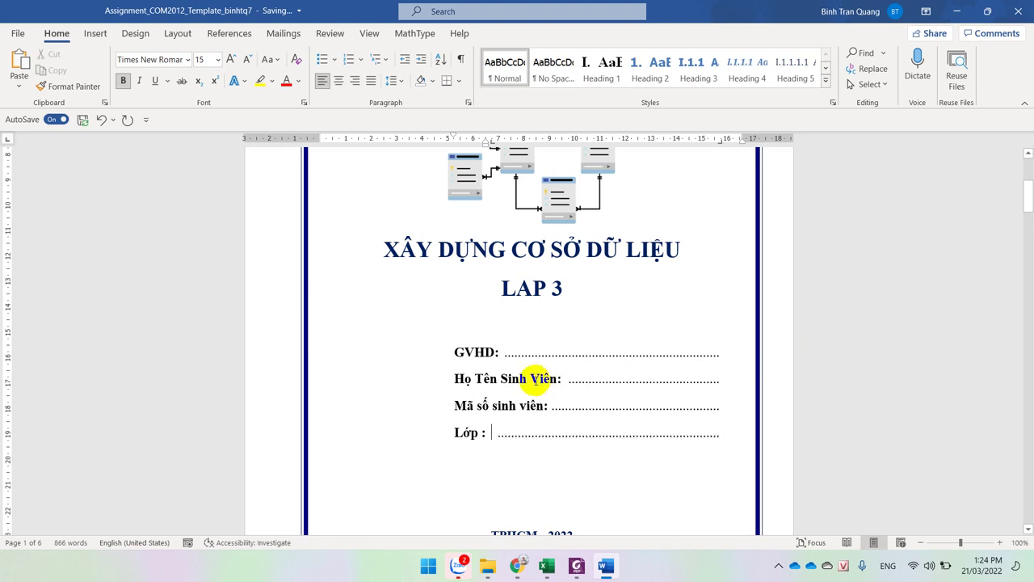
- Replace the GVHD label with "Giáo Viên Hướng Dẫn", with each word capitalized
left_click_drag(491, 350, 455, 351)
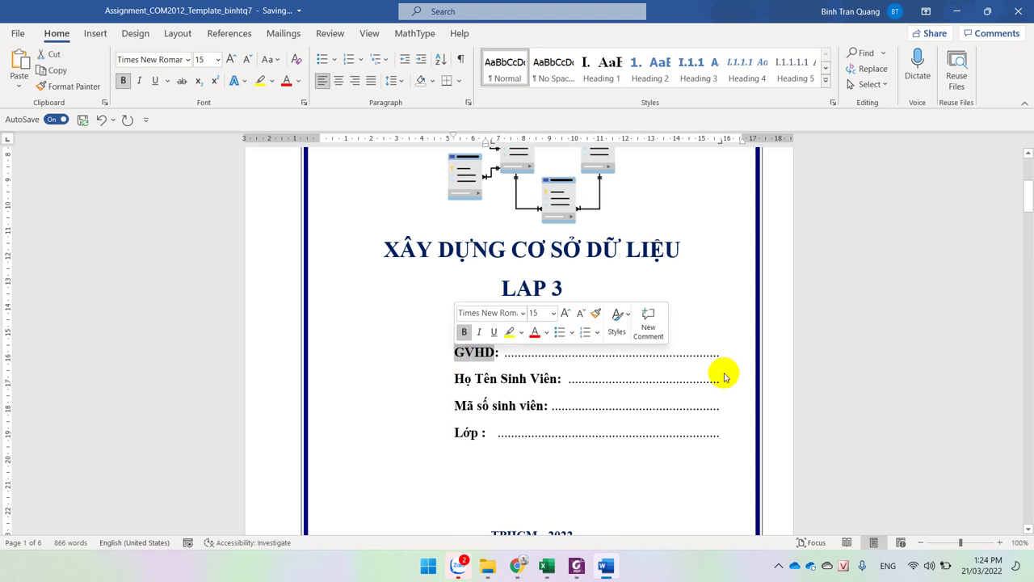
type("Giáo viê")
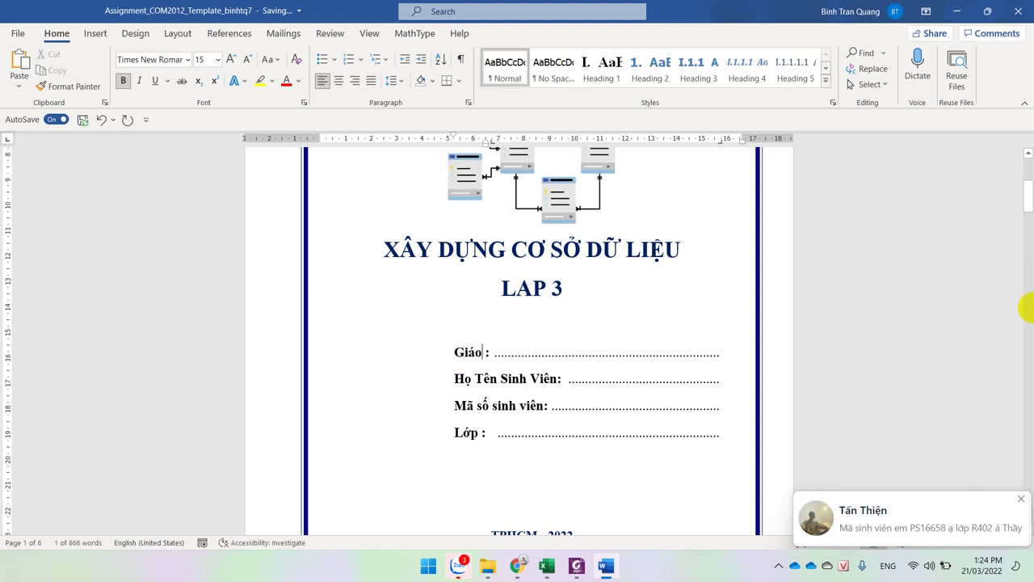
type("n hướng ")
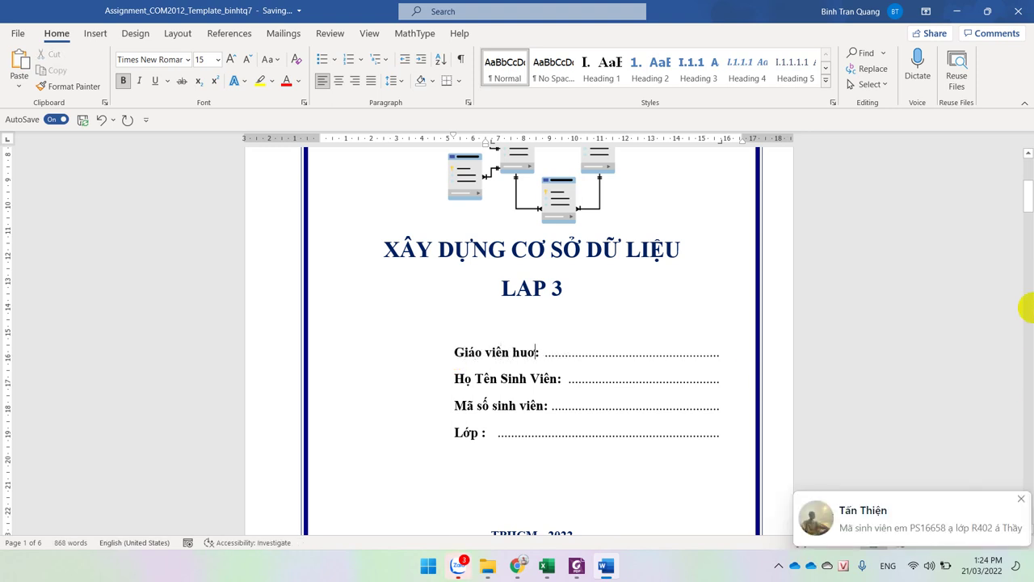
type("dẫn")
key("ctrl+shift+Left")
key("ctrl+shift+Left")
key("ctrl+shift+Left")
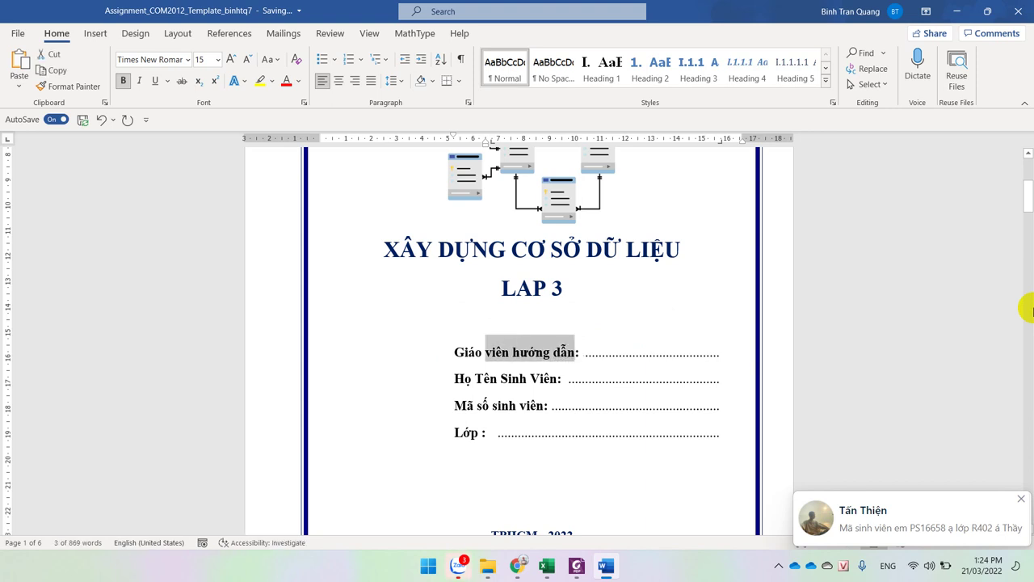
key("shift+F3")
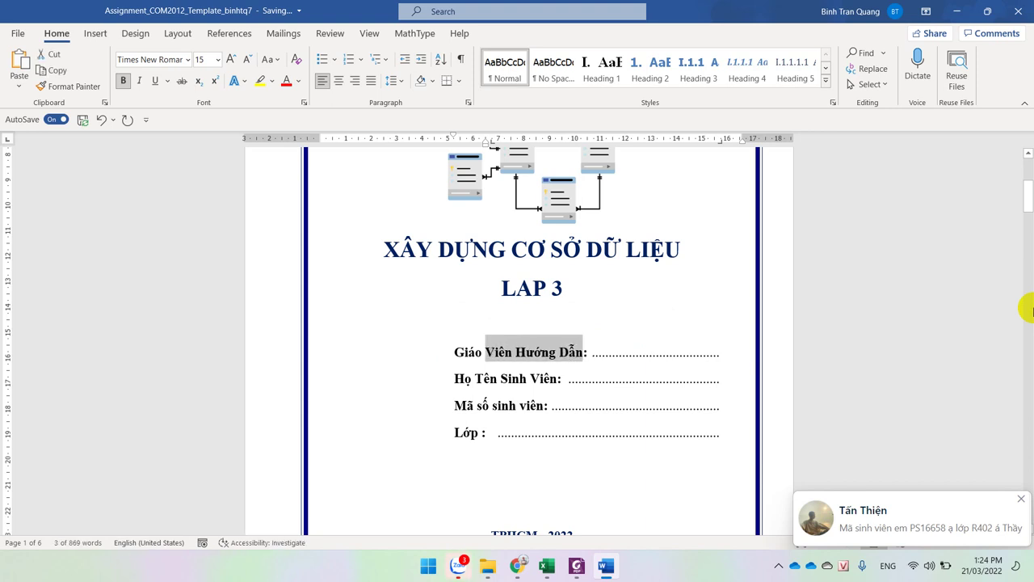
- Reduce the left indent of the four information lines on the cover page to about 5 cm
left_click_drag(490, 352, 480, 439)
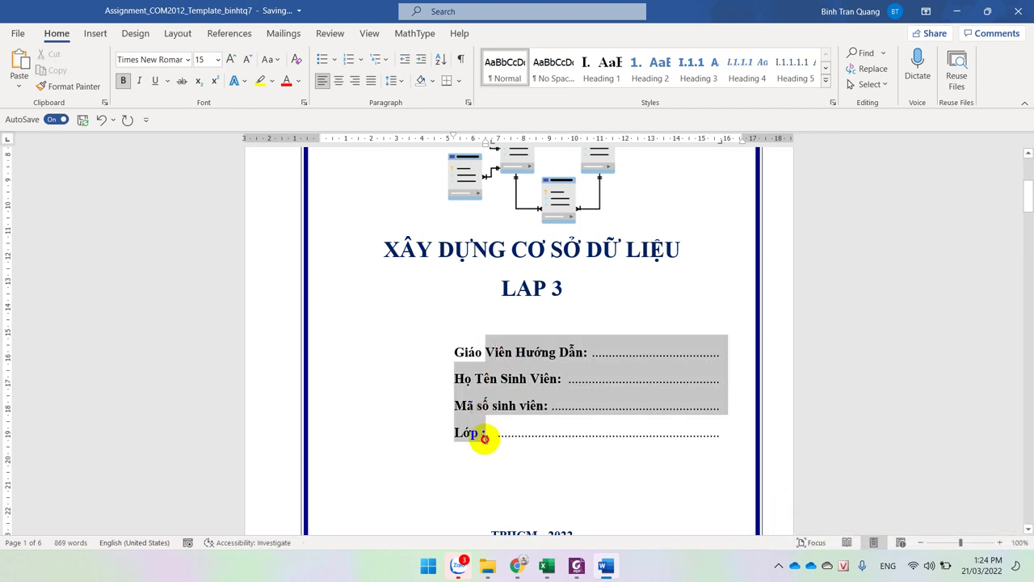
left_click(489, 150)
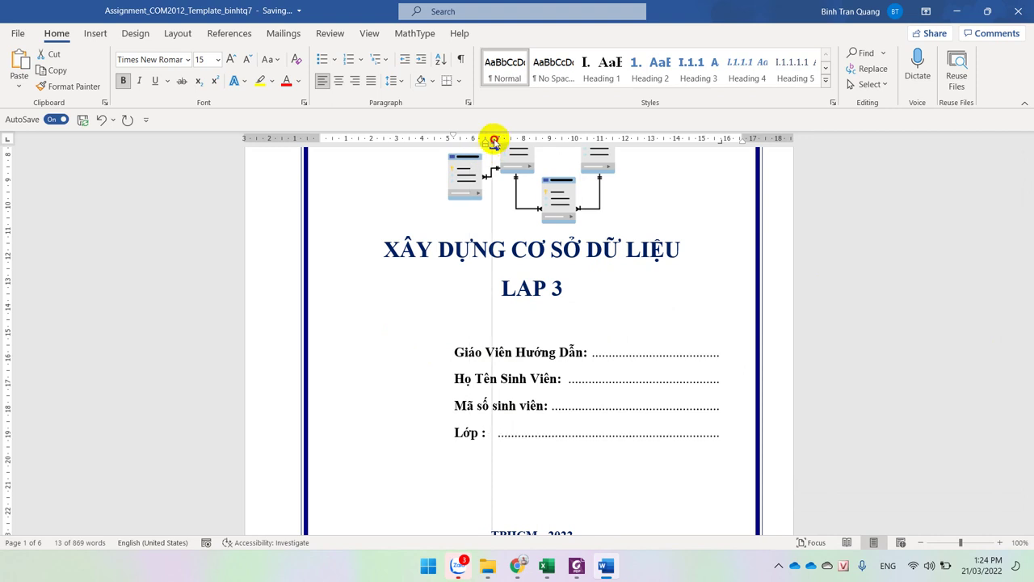
mouse_move(494, 143)
left_mouse_down()
mouse_move(447, 149)
mouse_move(473, 144)
mouse_move(458, 146)
left_mouse_up()
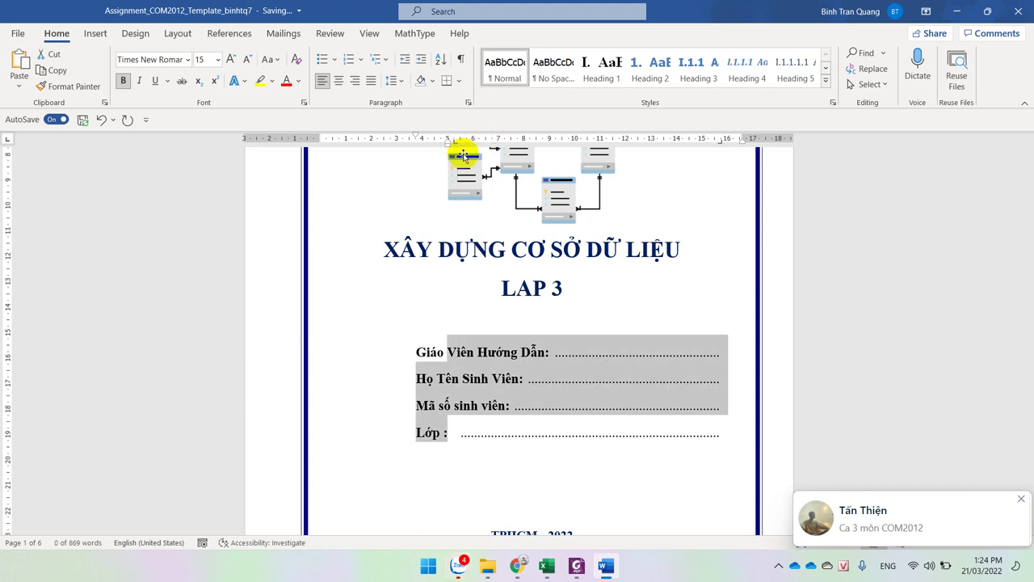
- Read the student's new chat message in Zalo, including the class details, and return to the Chrome window
left_click(964, 519)
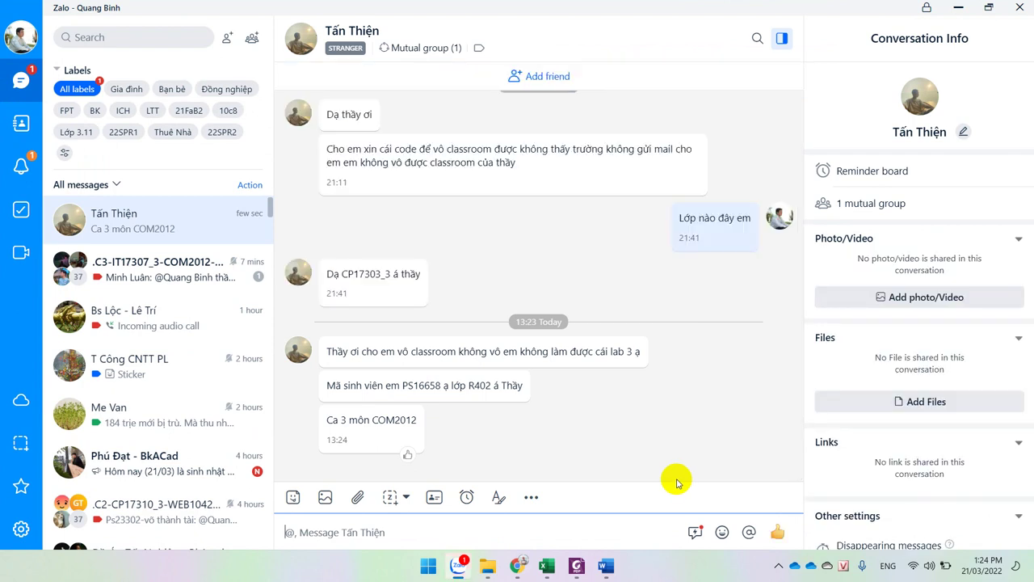
mouse_move(517, 566)
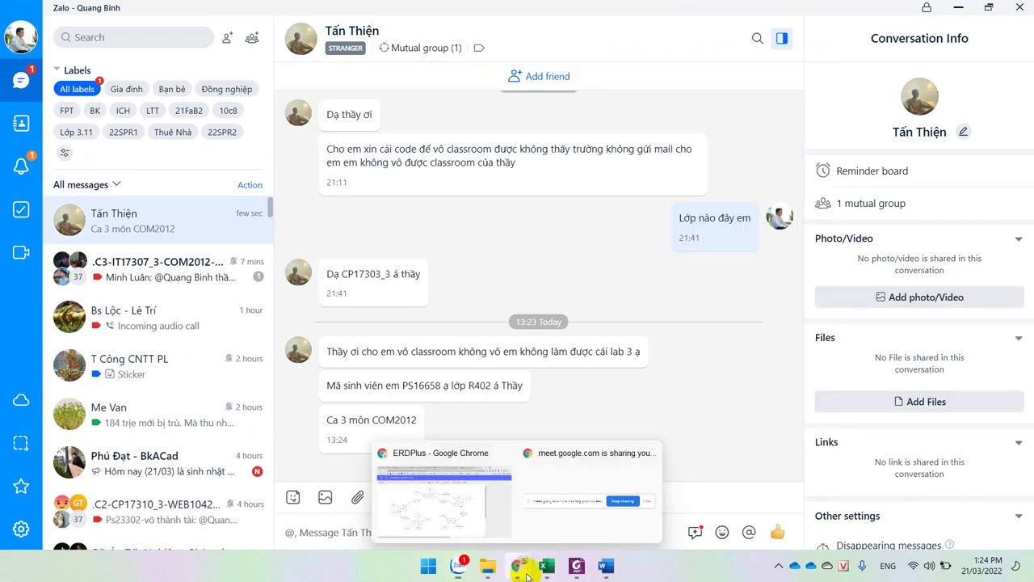
left_click(496, 518)
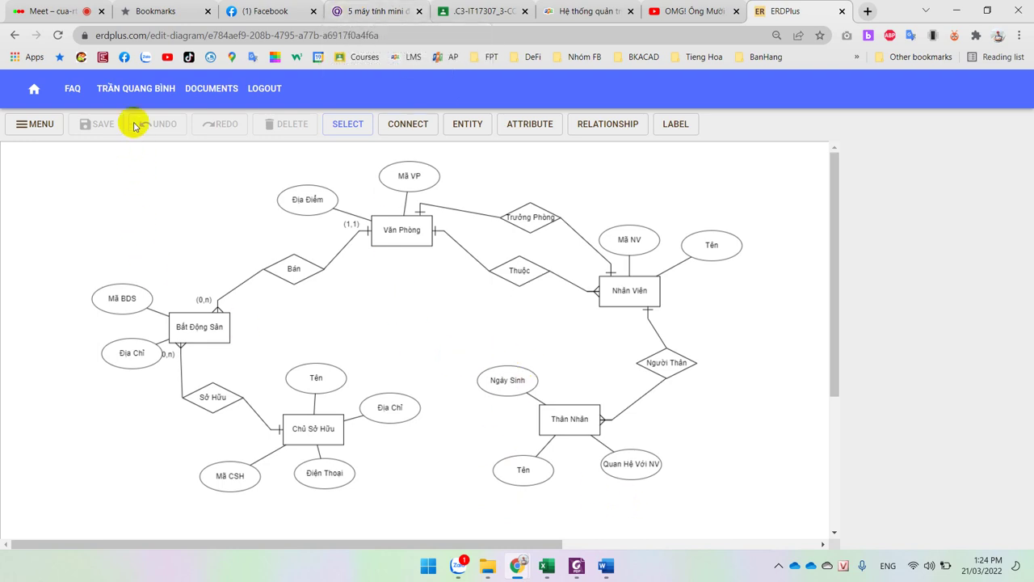
- Open the Google Classroom course list in place of the Bookmarks page
left_click(45, 11)
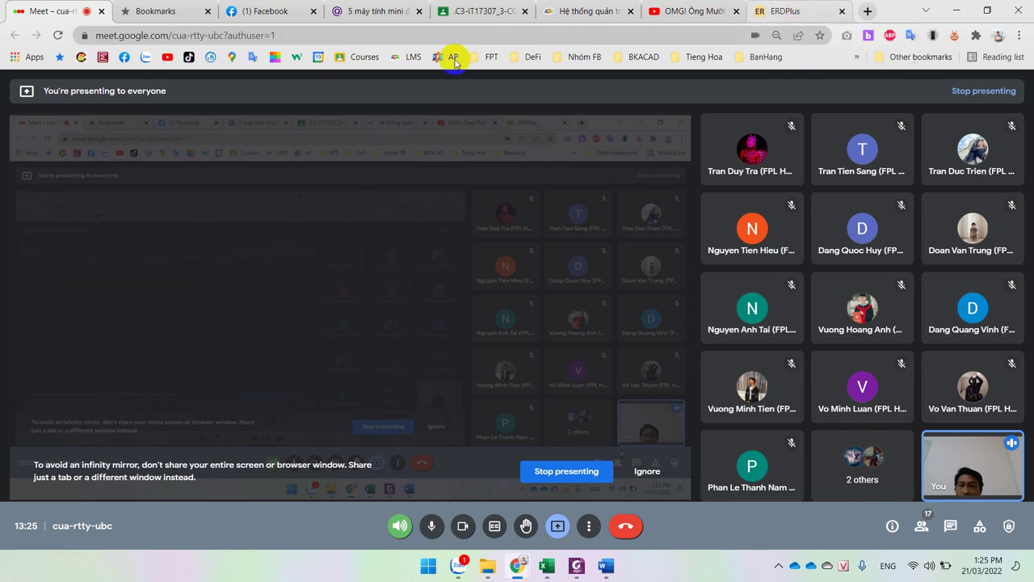
left_click(157, 11)
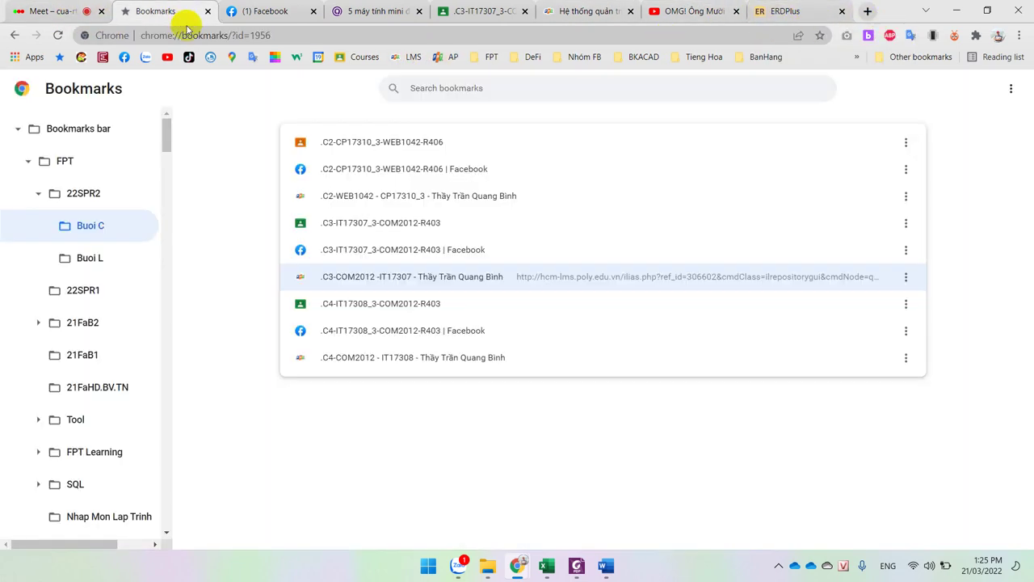
left_click(362, 60)
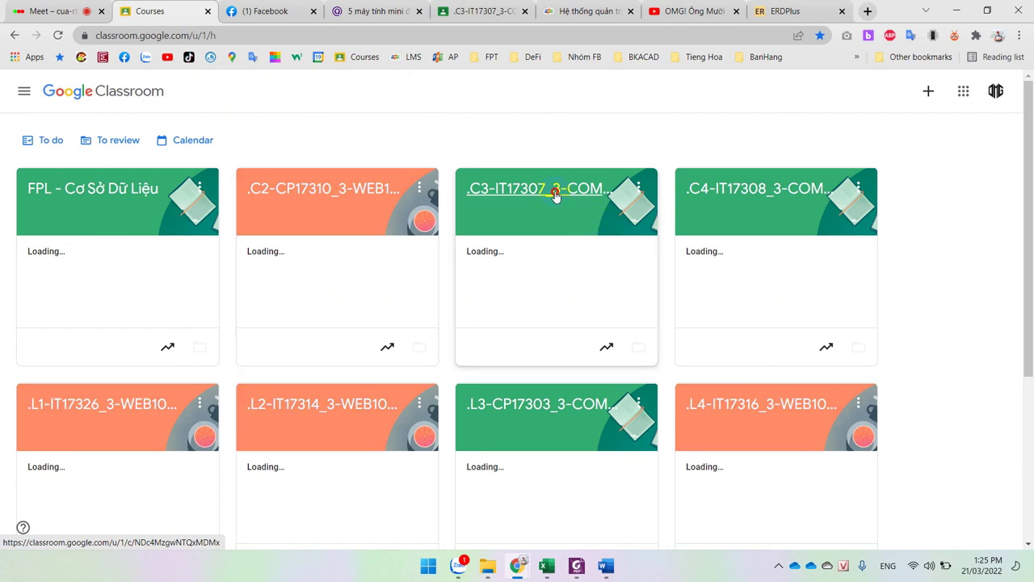
- Check the stream page of class .C3-IT17307_3-COM2012-R403 and return to the course list
left_click(555, 194)
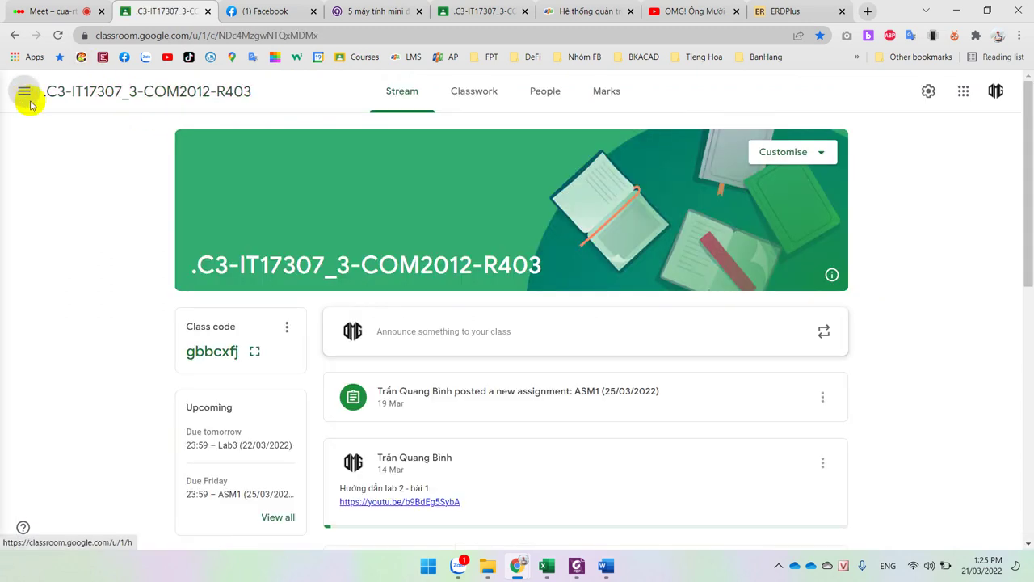
left_click(25, 93)
left_click(37, 97)
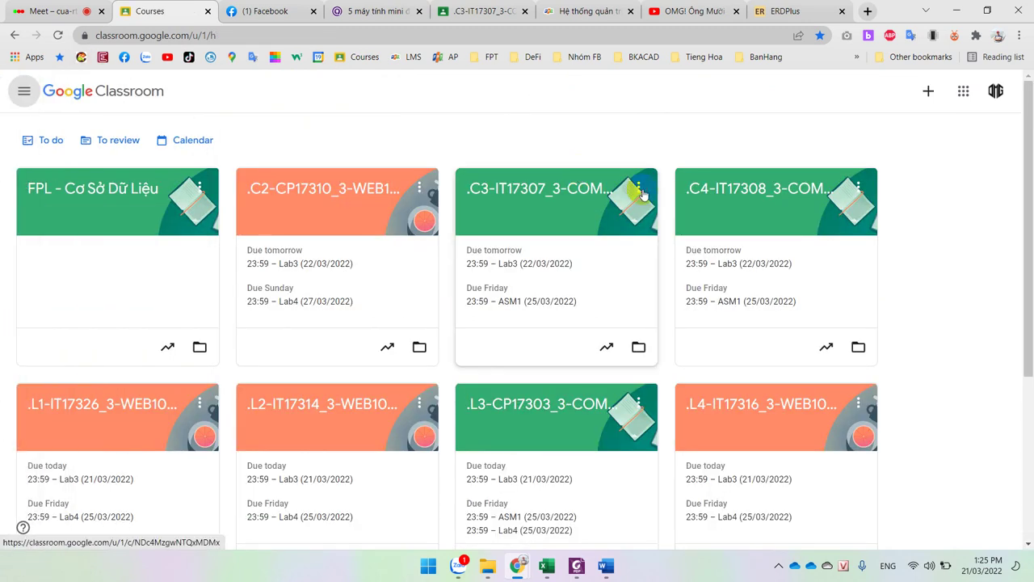
- Copy the invite link of class .C3-IT17307_3-COM2012-R403 and send it to the student in the Zalo chat
left_click(639, 191)
left_click(662, 257)
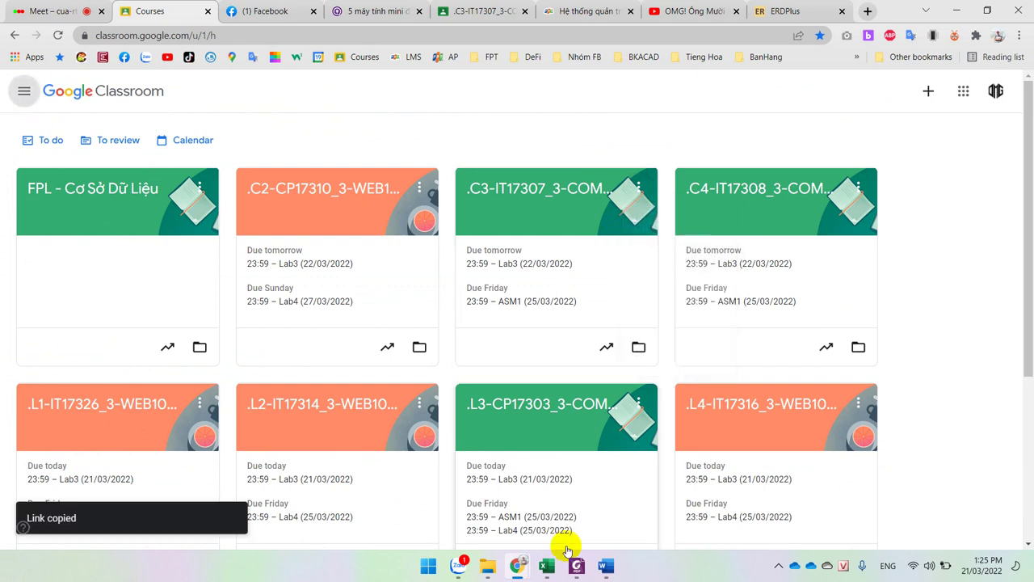
left_click(458, 565)
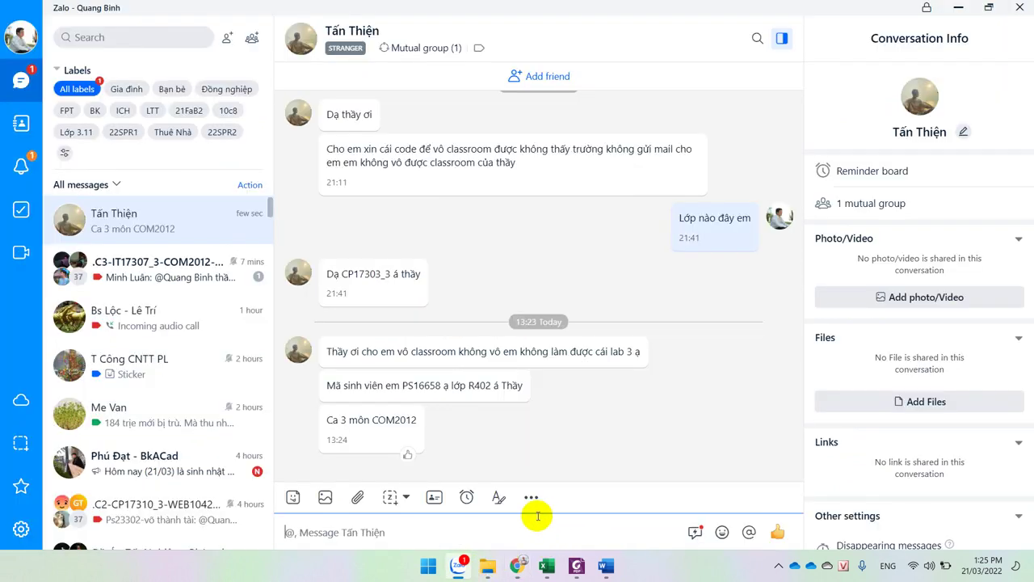
key("ctrl+v")
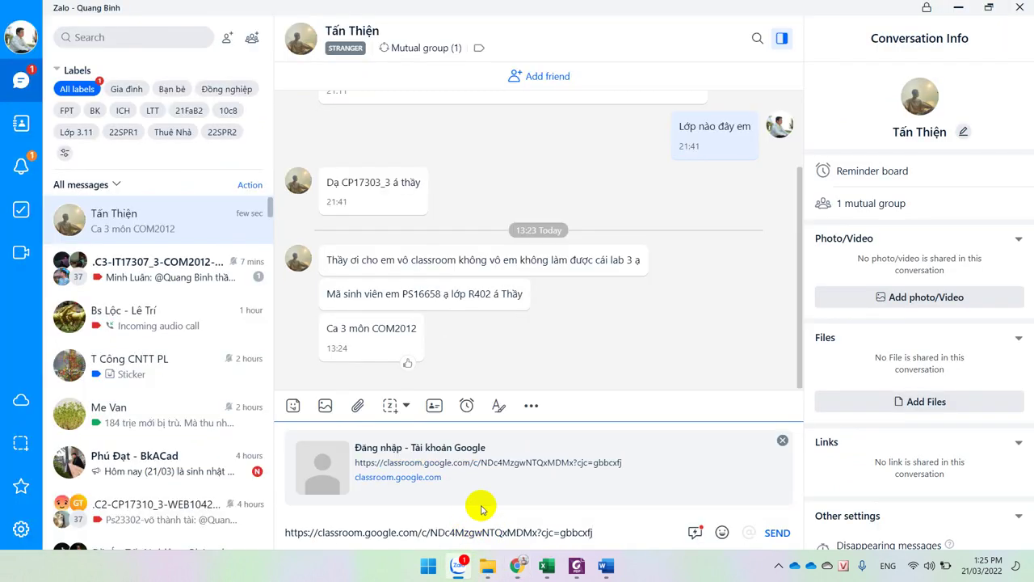
key("Return")
- Switch to the Google Meet call in Chrome and admit the person waiting to join
left_click(572, 567)
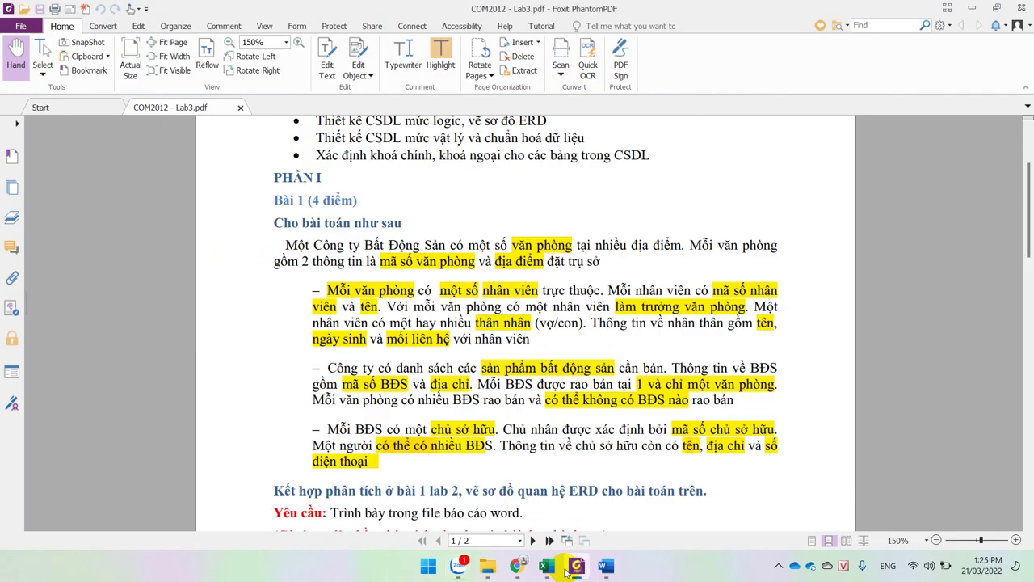
scroll(559, 452, "down", 3)
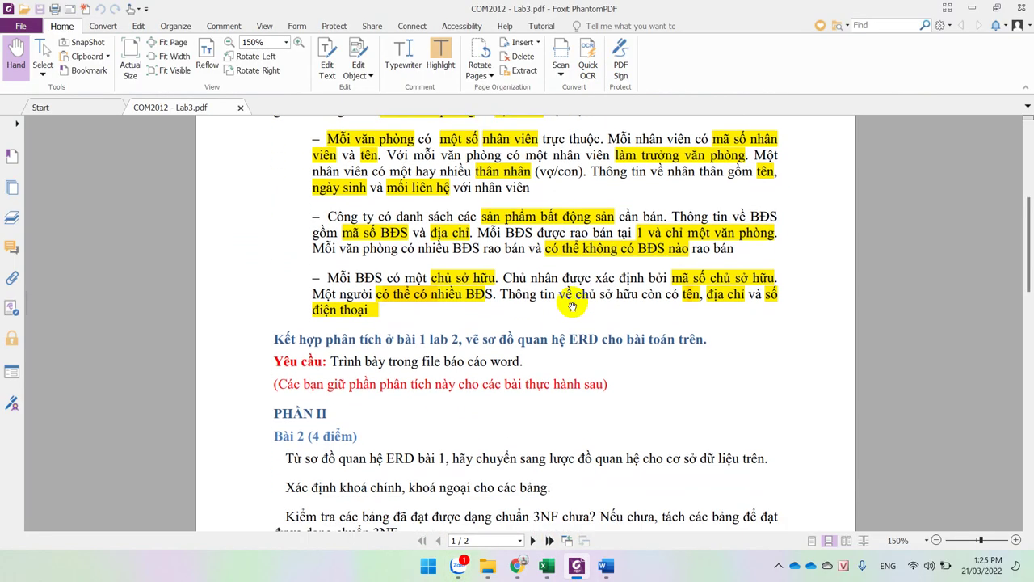
mouse_move(518, 566)
left_click(435, 509)
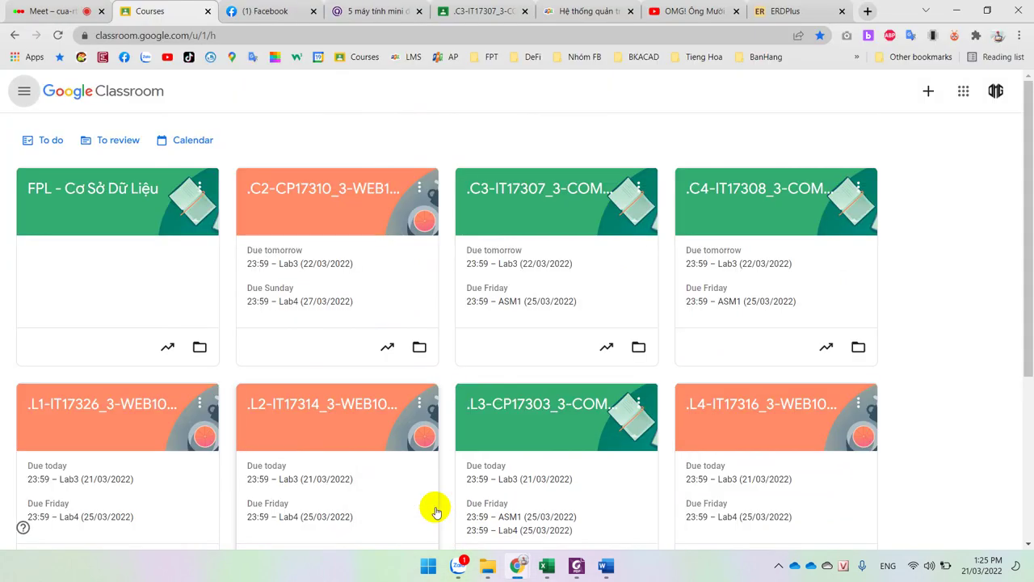
left_click(52, 11)
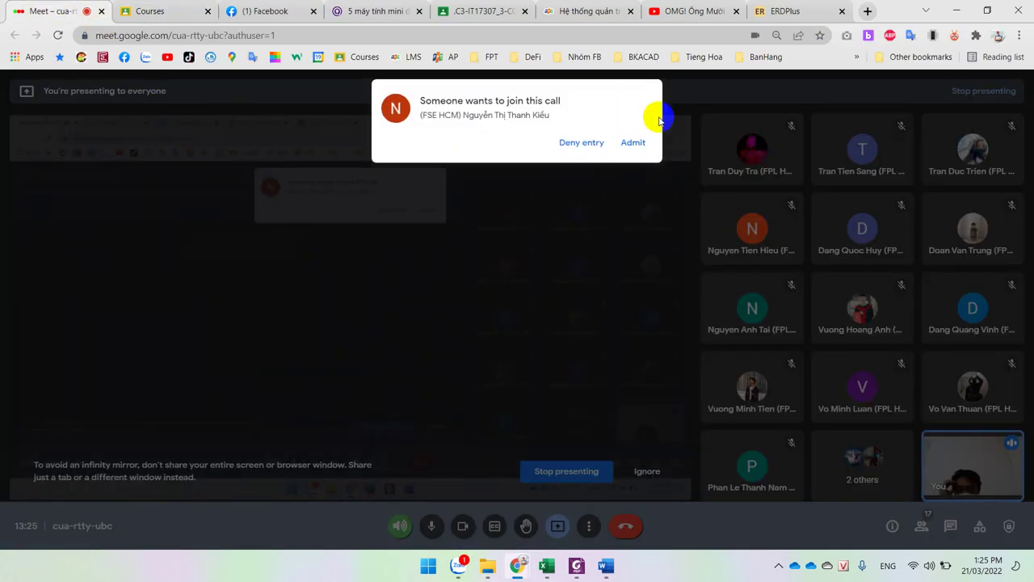
left_click(634, 144)
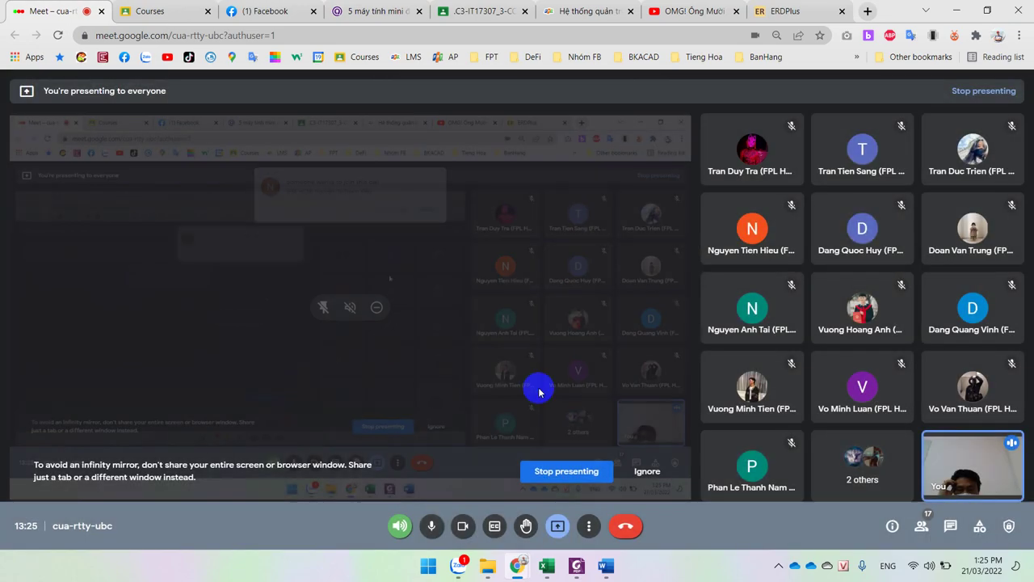
- Switch to the Word report and review it from the cover page through the table of contents to section I on page 4
left_click(576, 562)
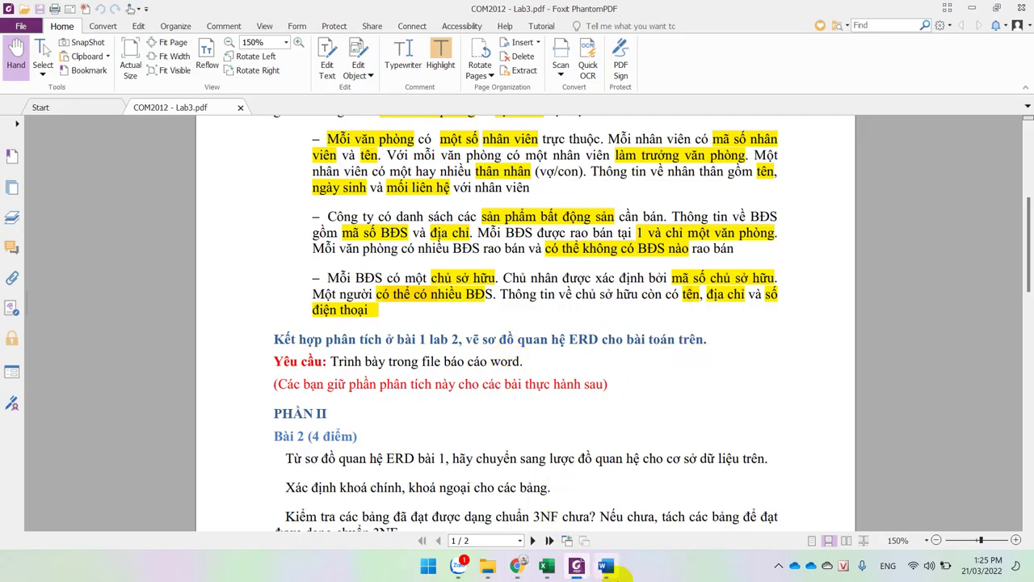
left_click(606, 566)
left_click(502, 423)
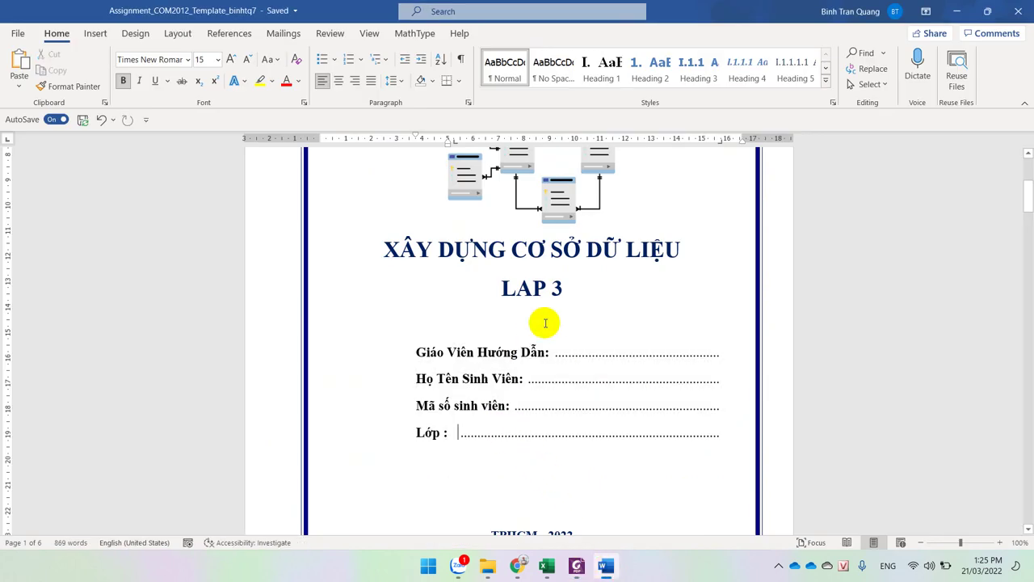
scroll(557, 277, "down", 6)
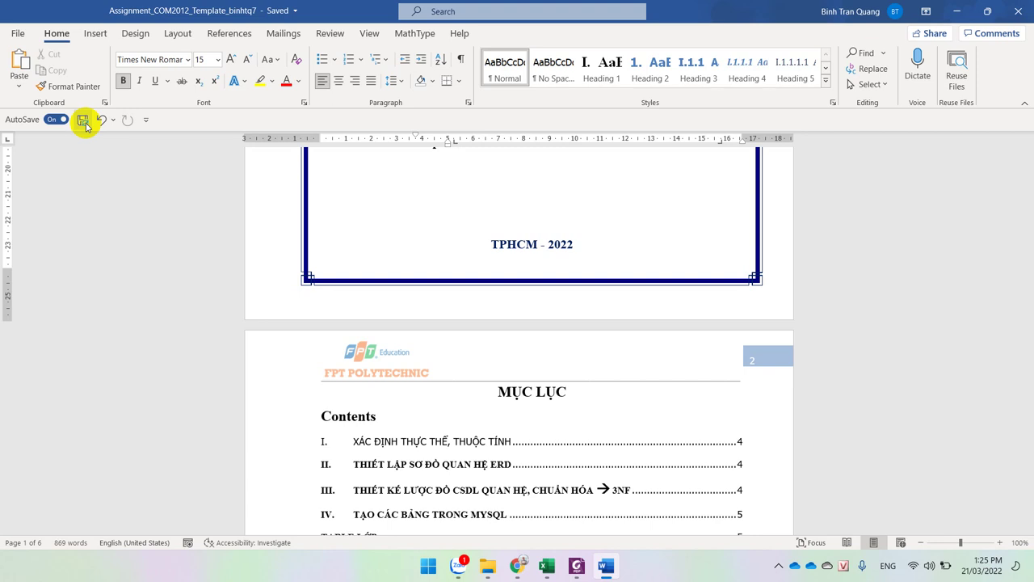
left_click(503, 428)
scroll(522, 396, "down", 2)
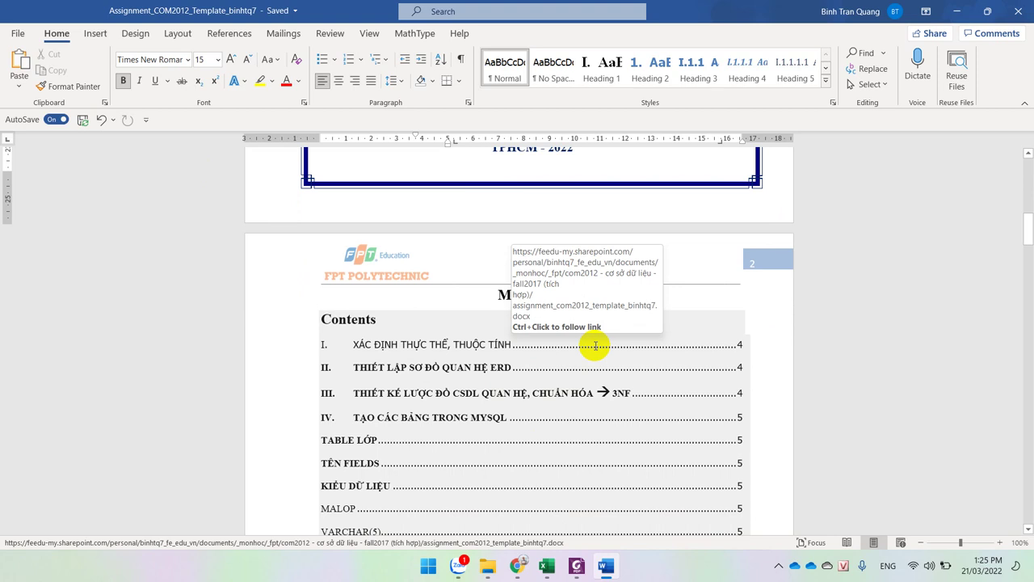
scroll(596, 345, "down", 4)
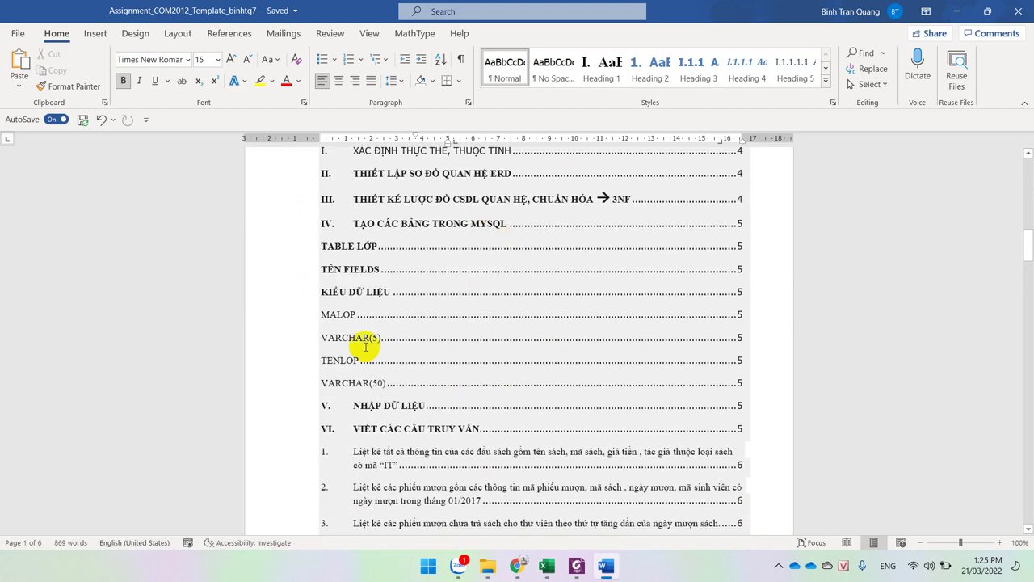
scroll(393, 313, "down", 15)
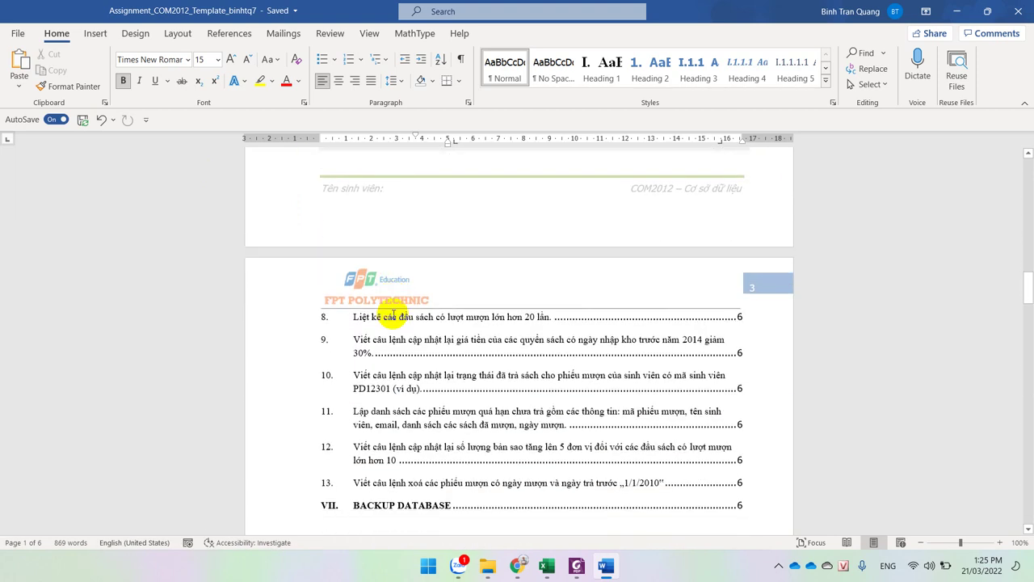
scroll(394, 313, "down", 10)
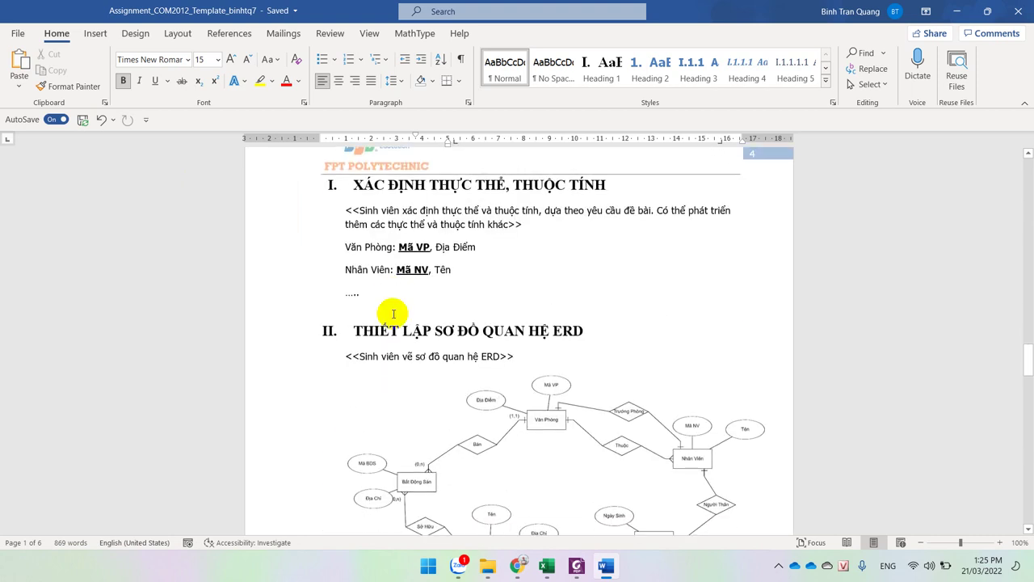
- Read the student instruction under the heading XÁC ĐỊNH THỰC THỂ, THUỘC TÍNH, enlarging the page to 180%
left_click(495, 182)
left_click(594, 195)
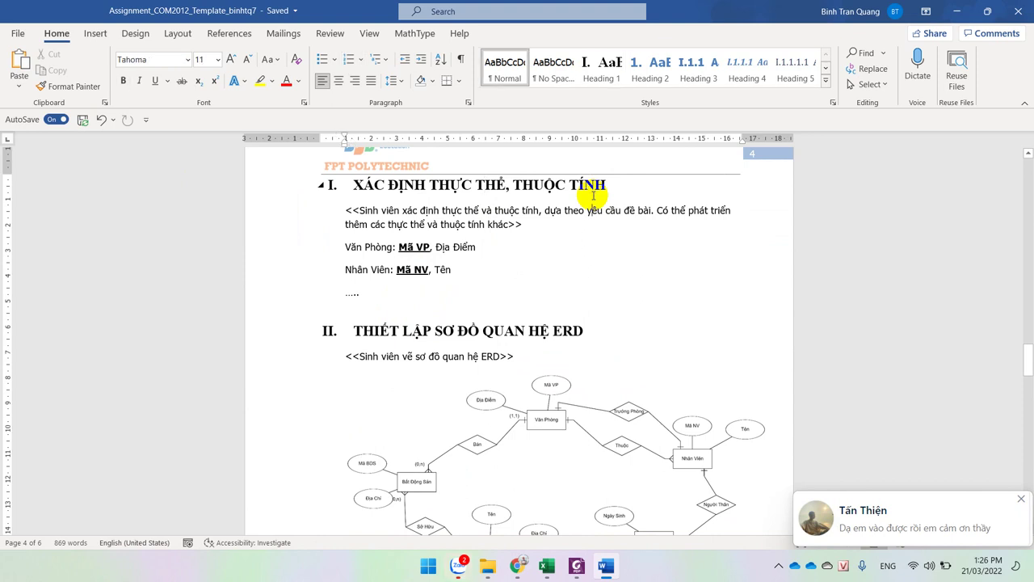
left_click(348, 185)
left_click_drag(346, 209, 548, 224)
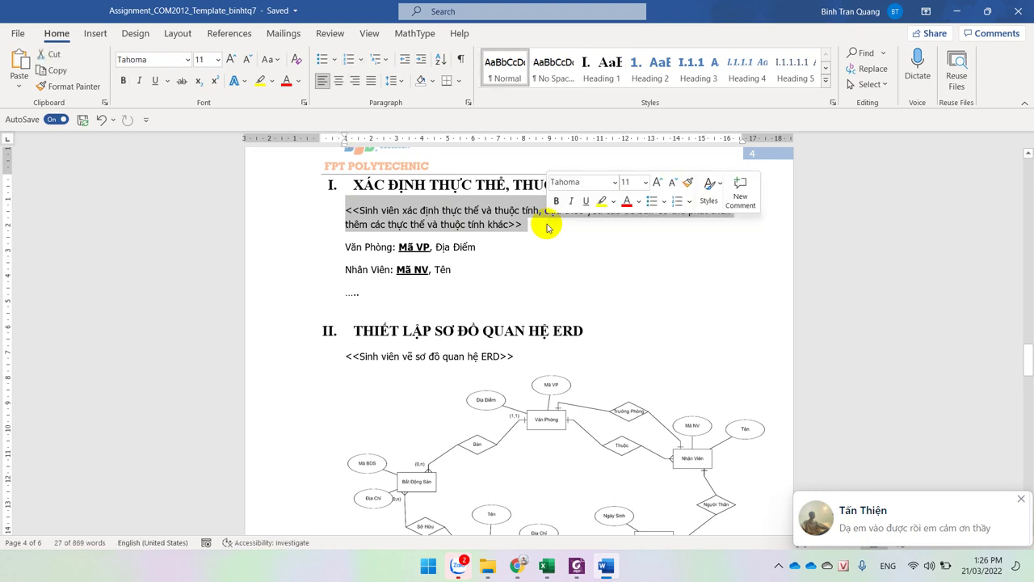
scroll(547, 226, "up", 8, "ctrl")
left_click(547, 228)
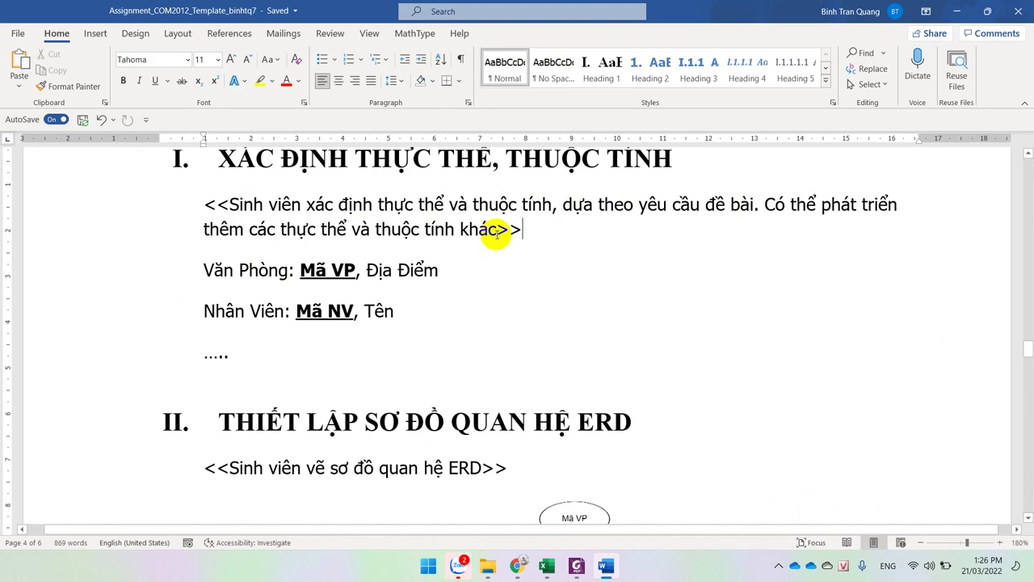
left_click_drag(495, 229, 240, 207)
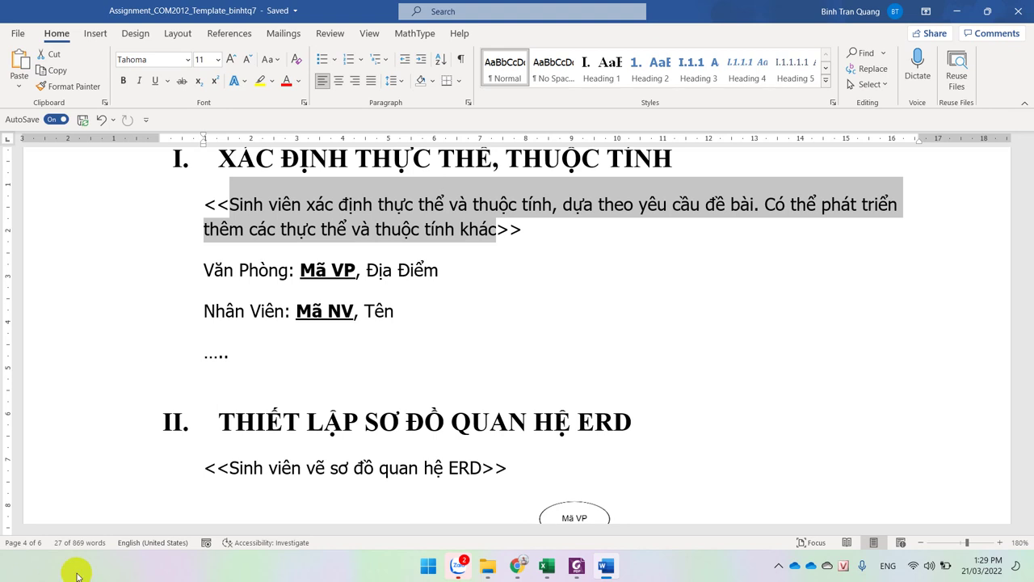
scroll(325, 349, "up", 1)
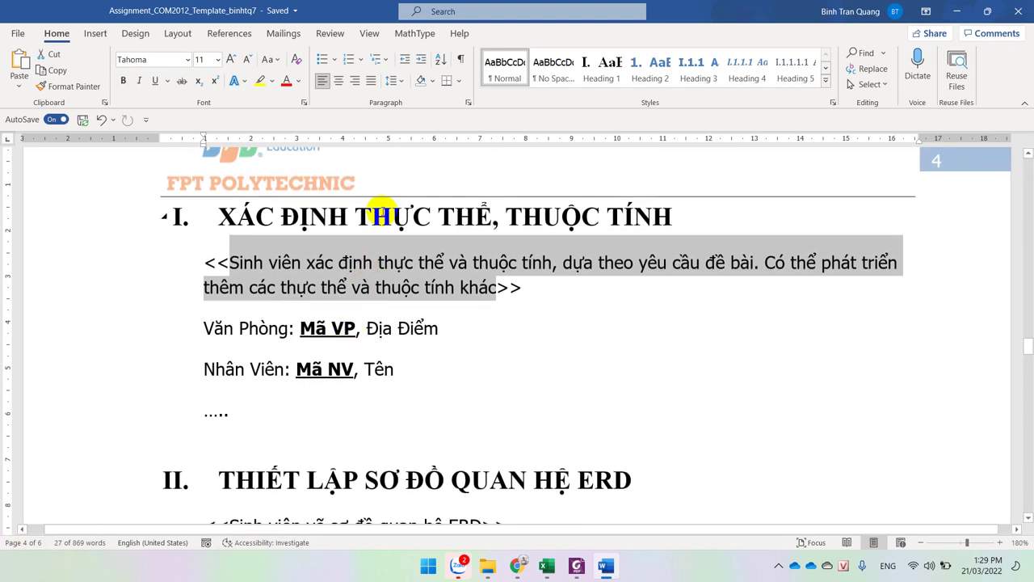
- Switch to COM2012 - Lab3.pdf in Foxit PhantomPDF and examine the Bài 1 problem statement at about 224% zoom
left_click(578, 567)
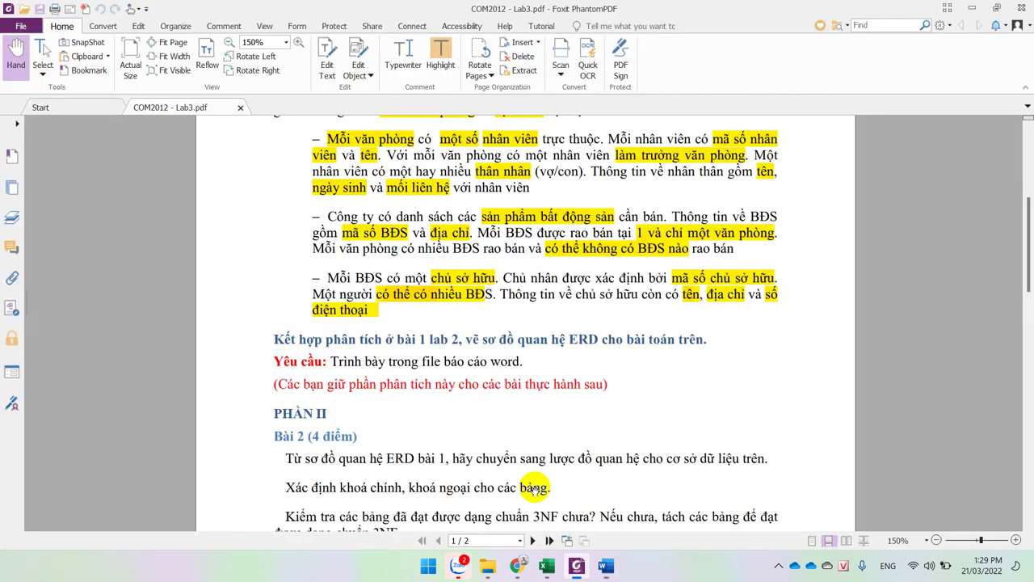
left_click(493, 217)
scroll(490, 222, "up", 2)
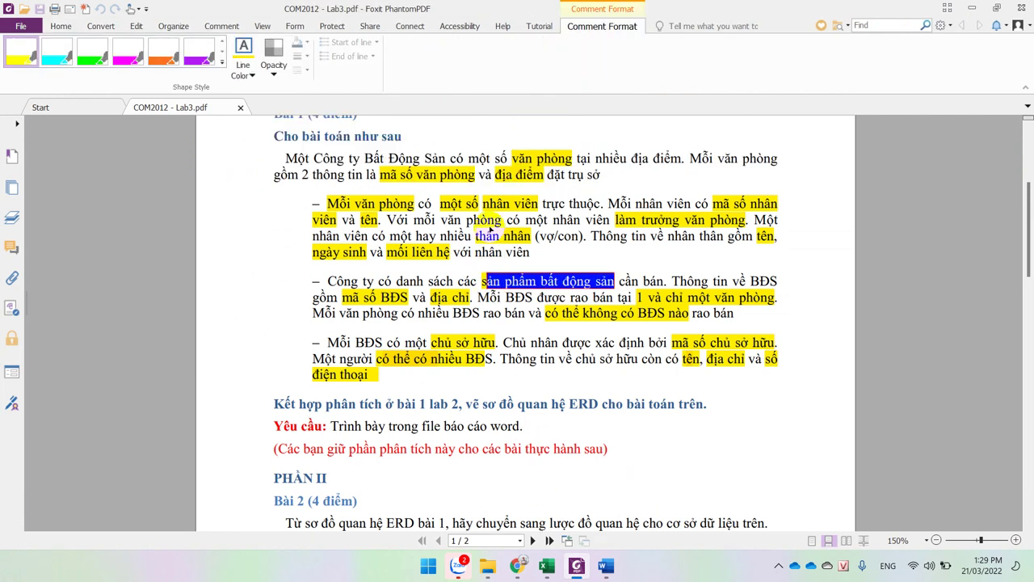
scroll(663, 173, "up", 5)
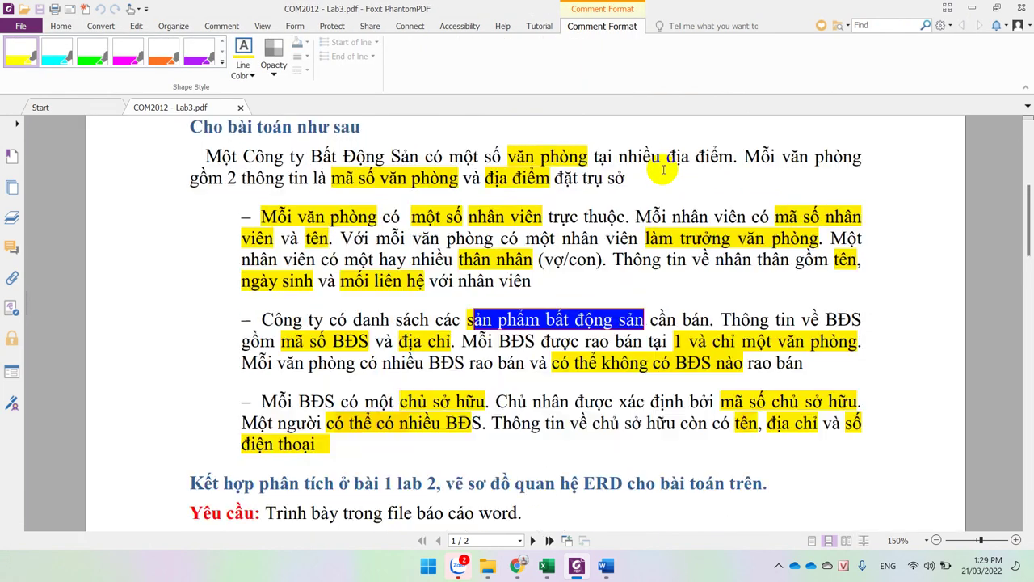
scroll(656, 183, "down", 1)
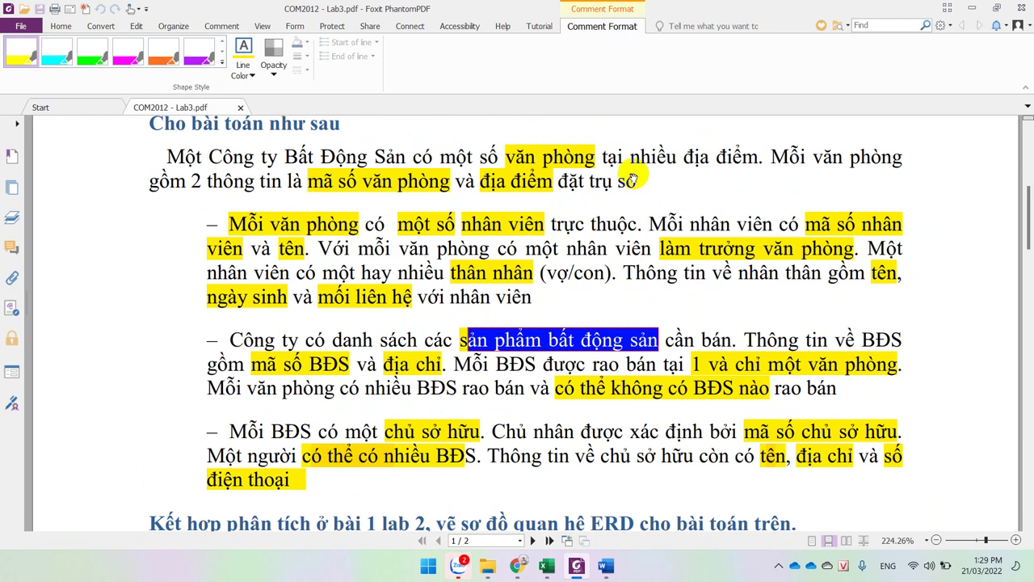
left_click(638, 176)
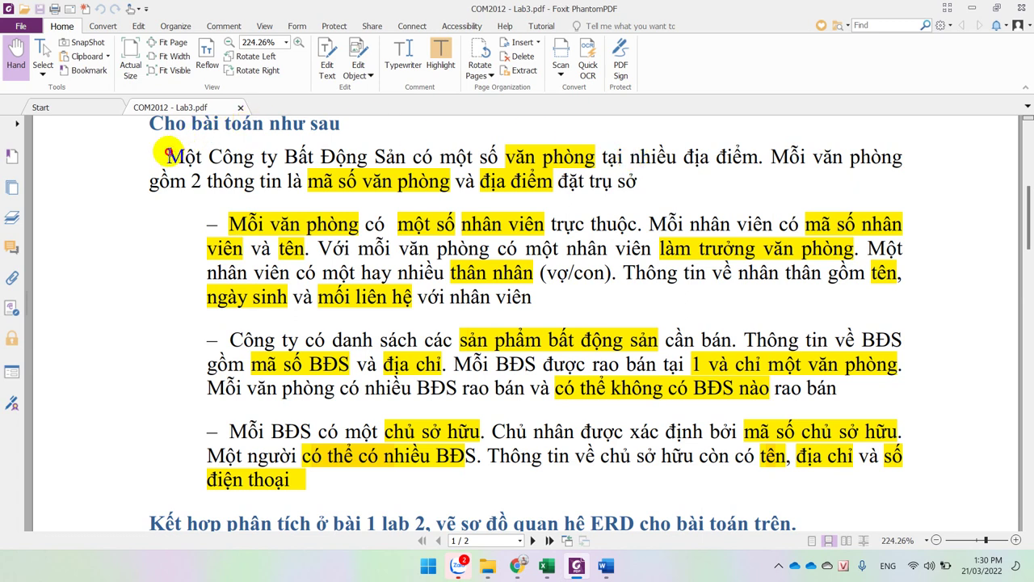
- Examine the first paragraph of the problem, selecting the phrases "Công ty Bất Động Sản", "một số", "văn phòng" and "địa điểm" in turn
left_click_drag(167, 153, 648, 182)
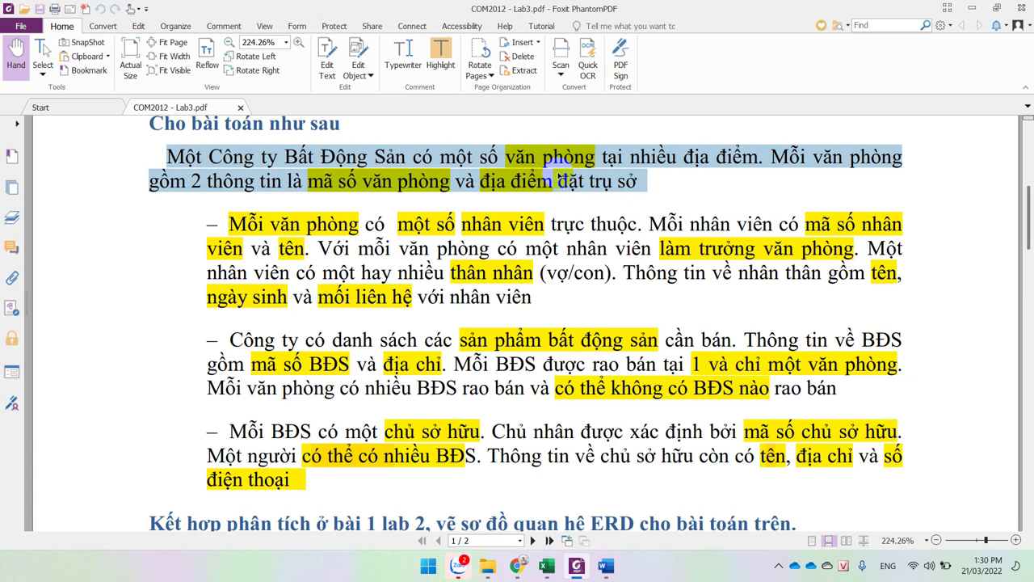
left_click(724, 176)
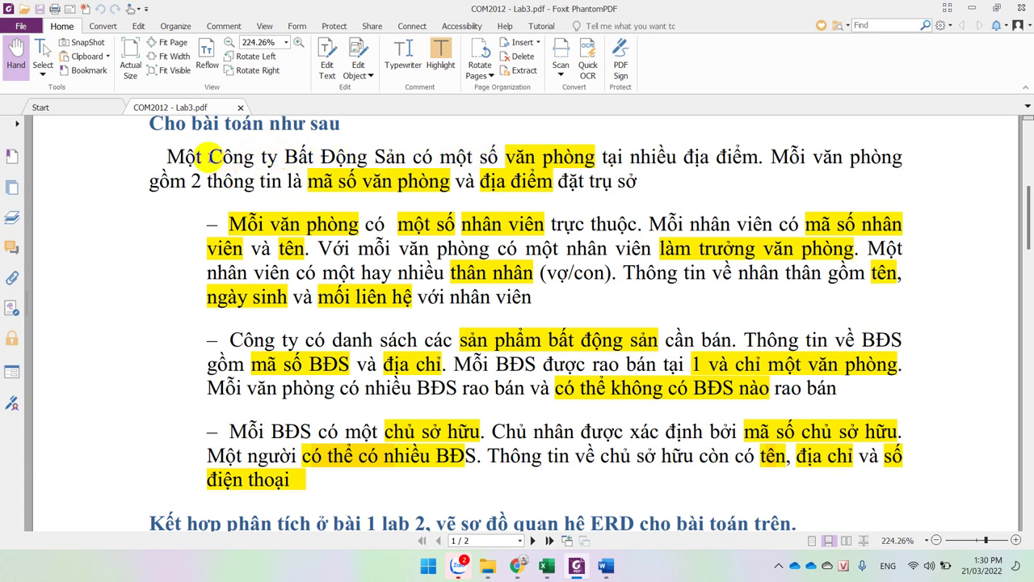
left_click_drag(209, 157, 409, 157)
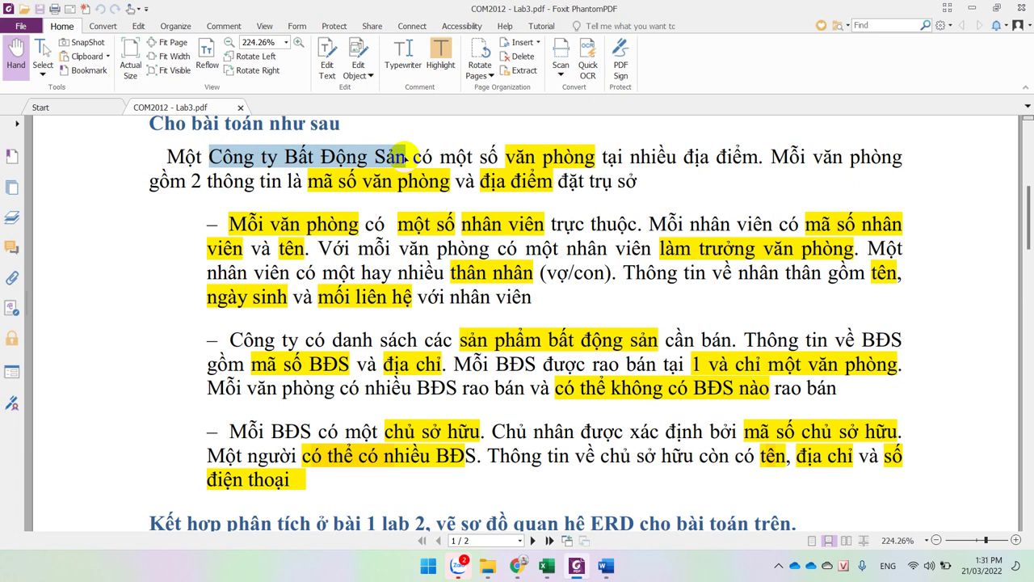
left_click(422, 158)
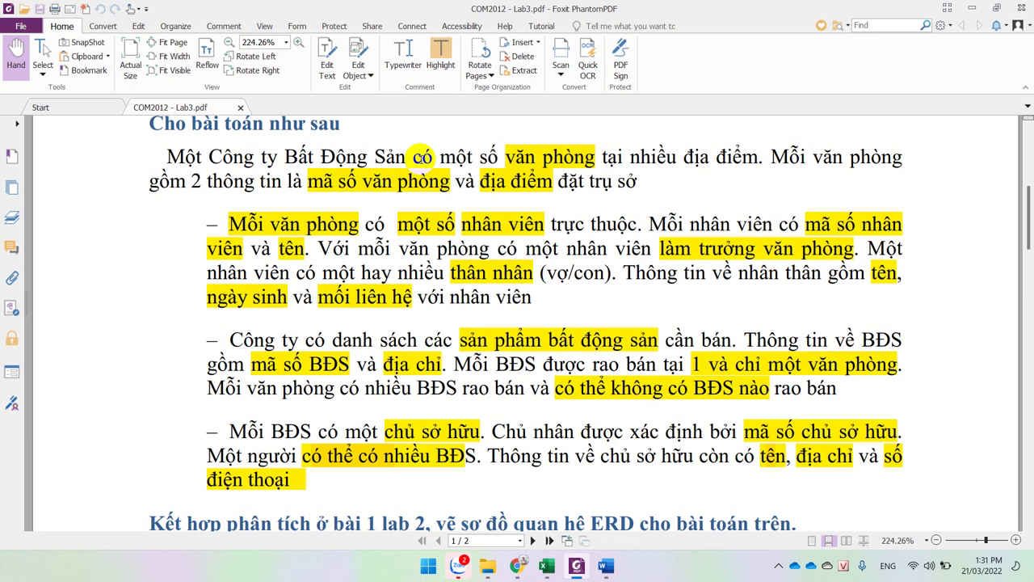
left_click_drag(209, 158, 404, 158)
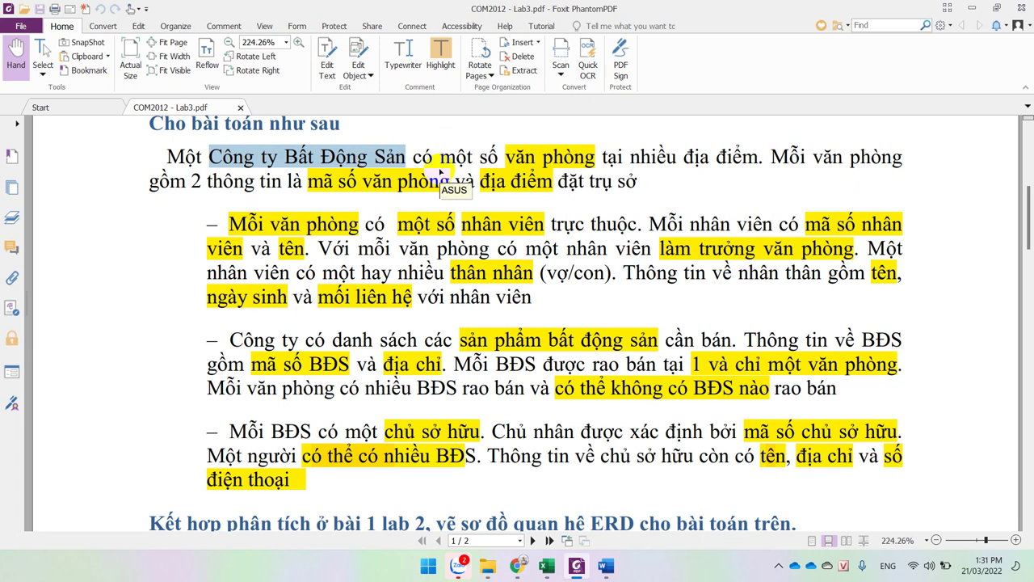
left_click(463, 135)
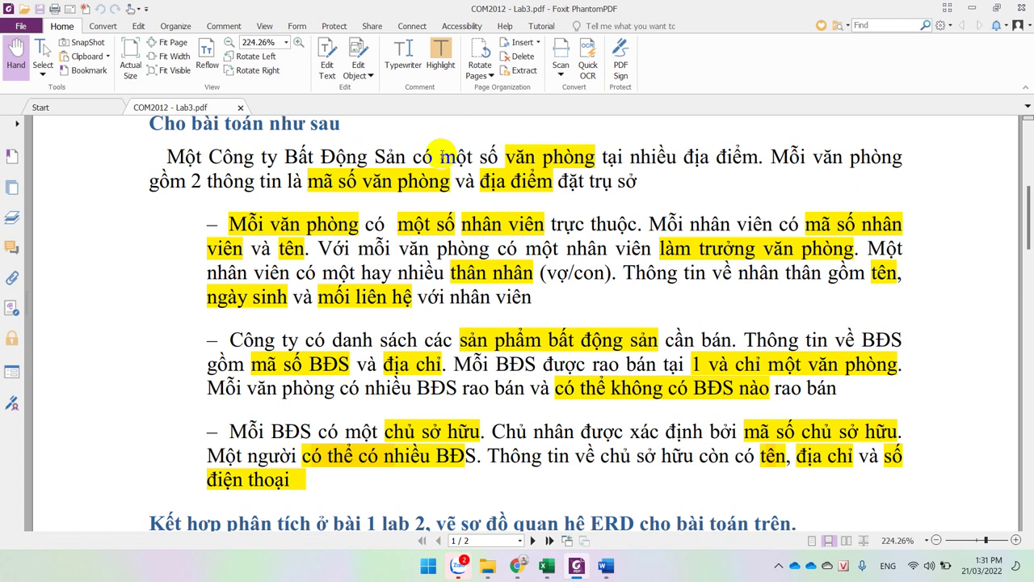
left_click_drag(442, 156, 493, 156)
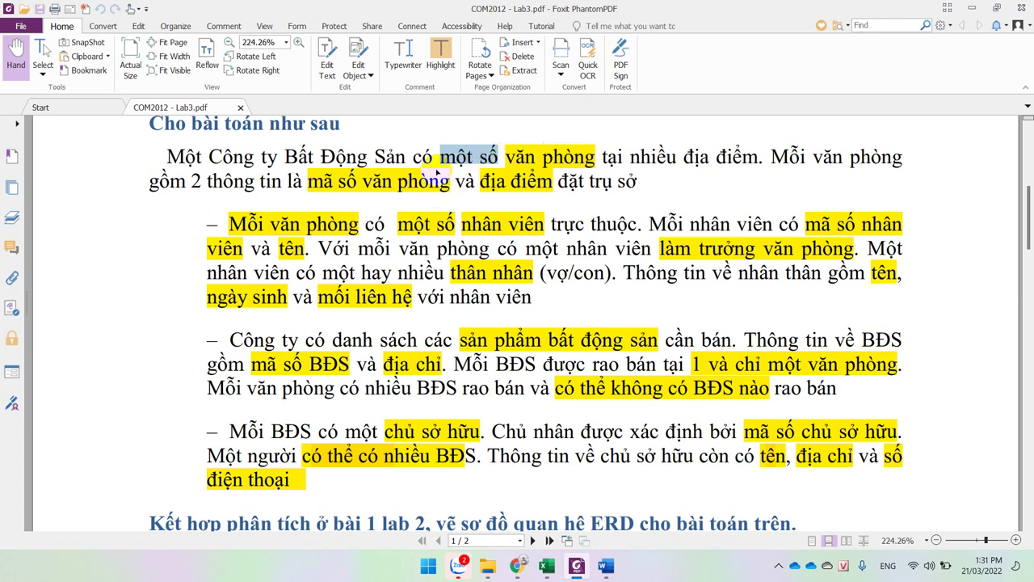
left_click(540, 161)
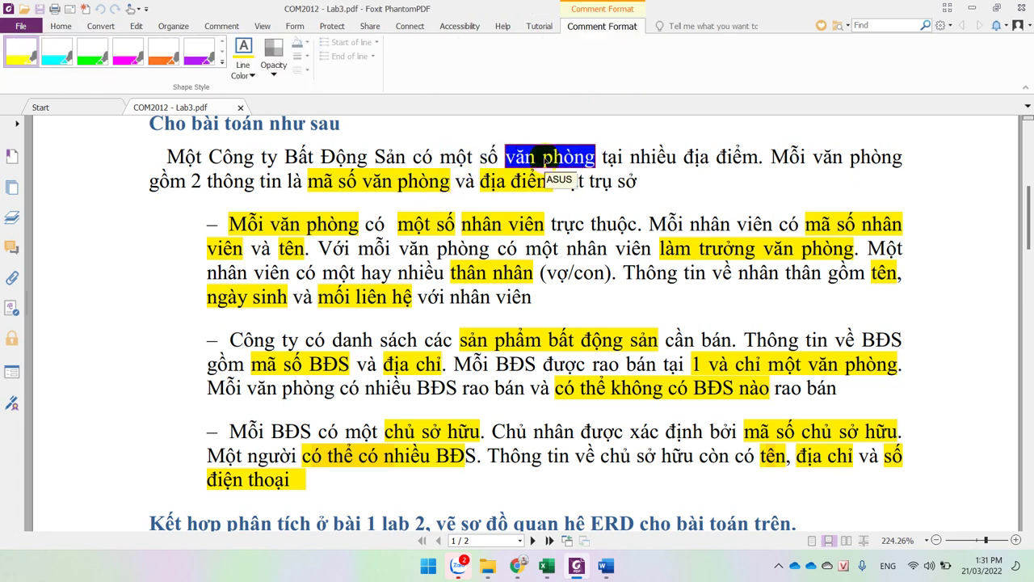
left_click(619, 154)
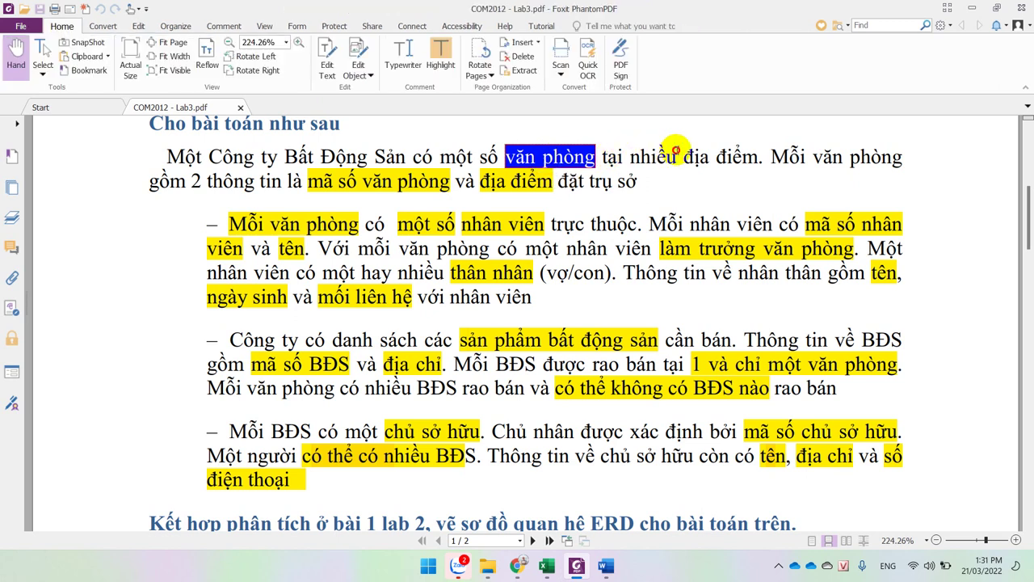
left_click_drag(683, 159, 752, 157)
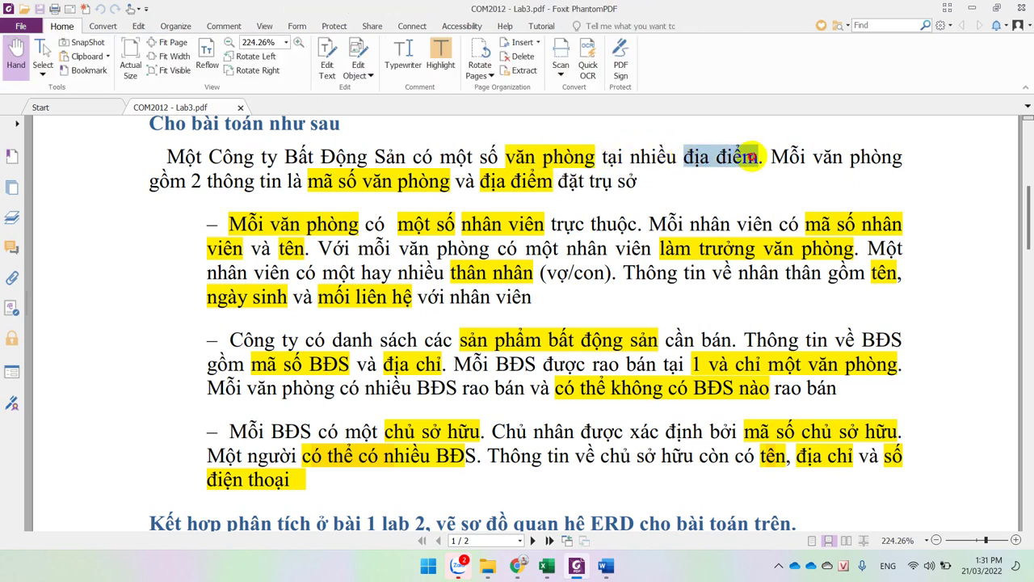
- Examine the office attributes "mã số văn phòng" and "địa điểm" in the first paragraph together with the entity "văn phòng"
left_click(341, 181)
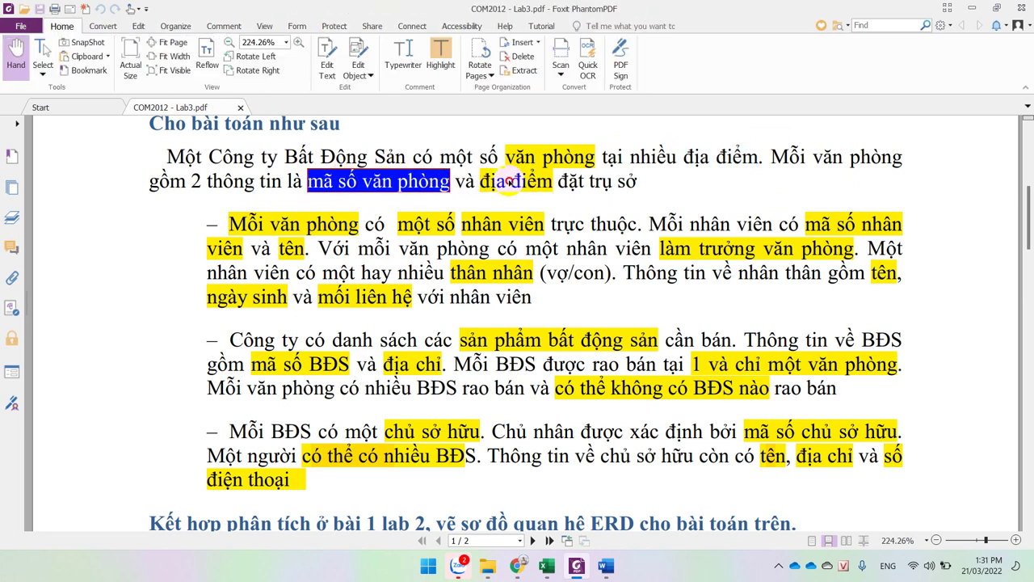
left_click(540, 185)
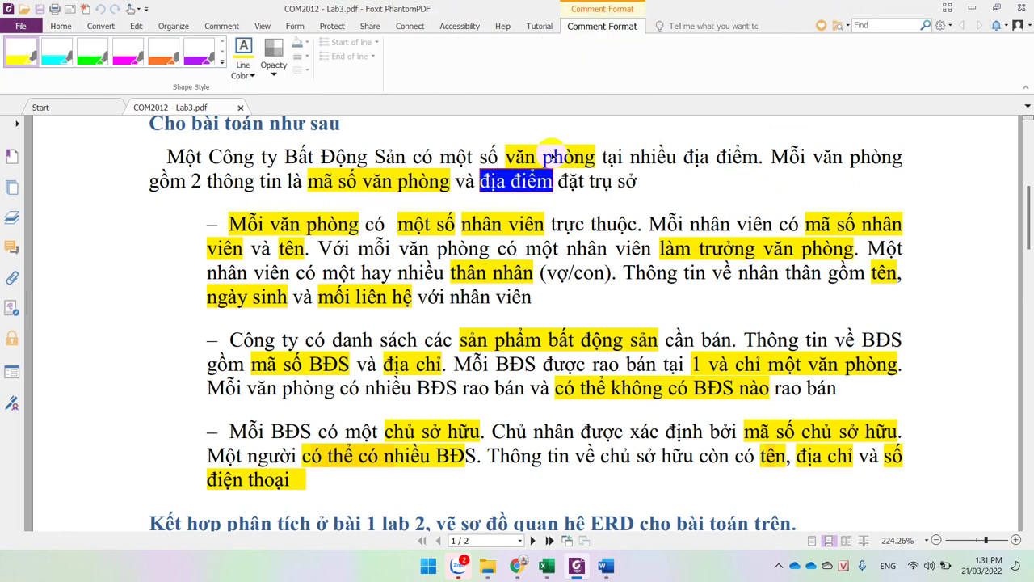
left_click(551, 153)
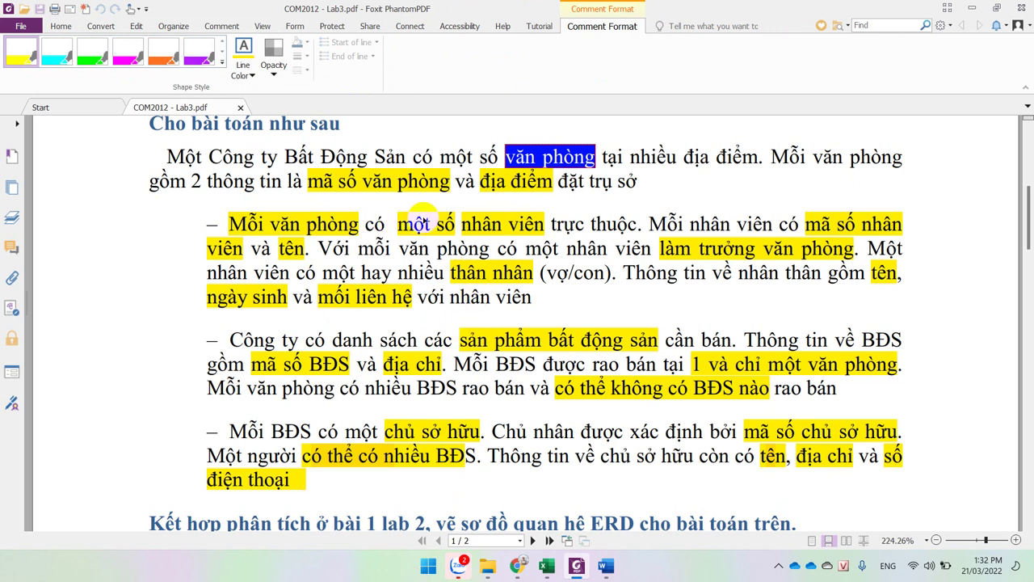
left_click(702, 248)
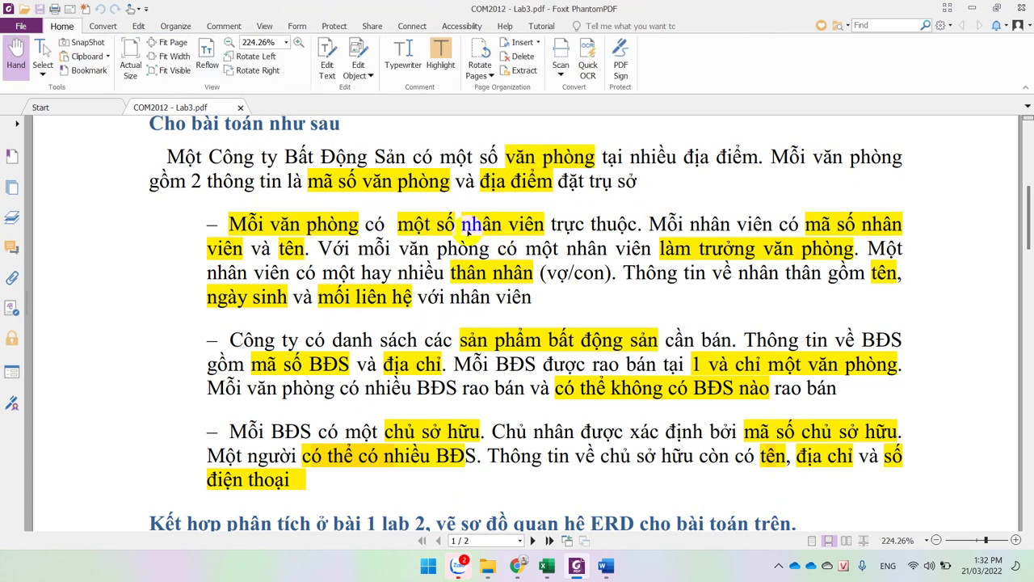
- Highlight "có một số" in the first bullet, and open and close the pop-up note of that highlight
left_click_drag(366, 224, 451, 227)
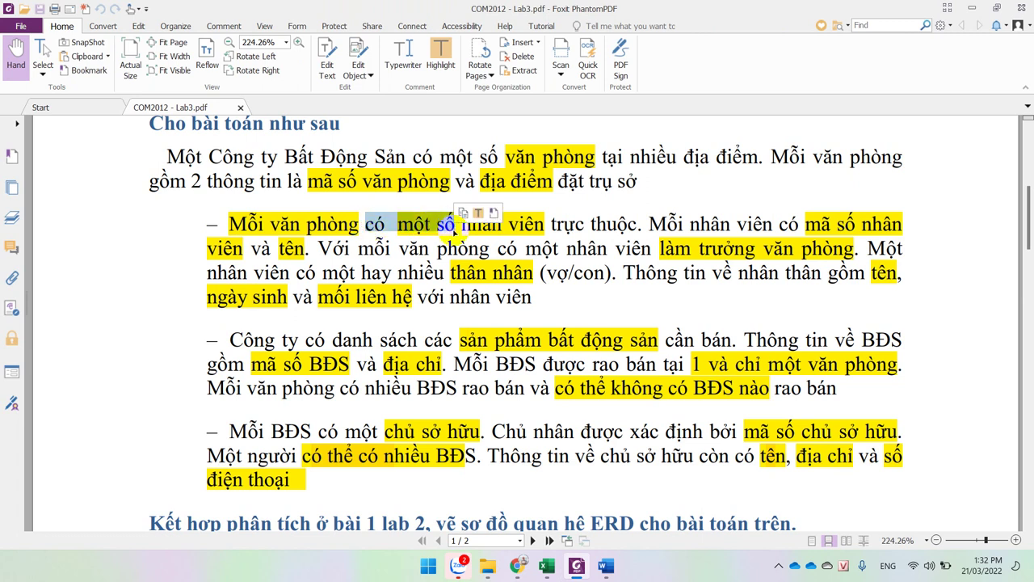
left_click(443, 67)
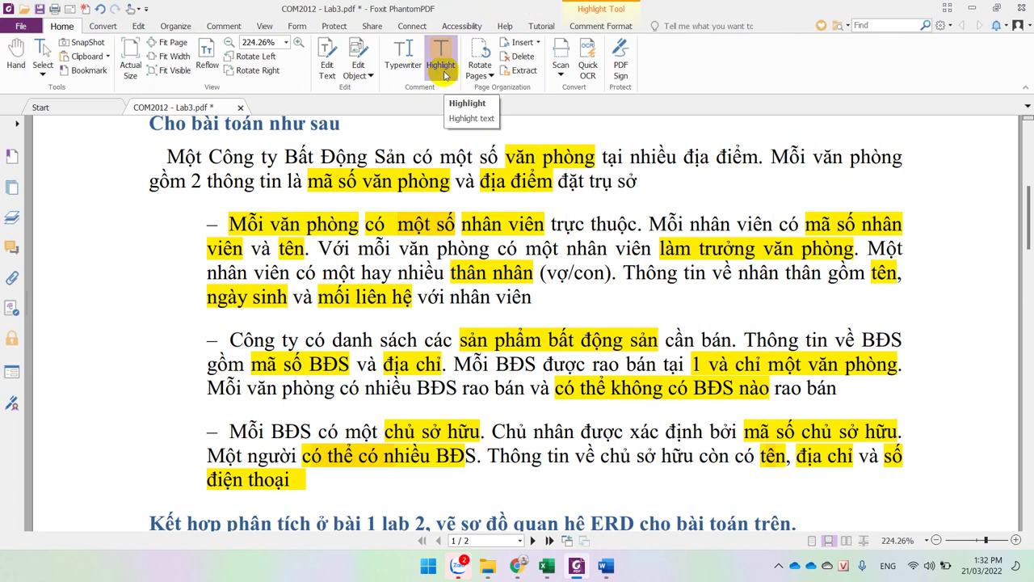
right_click(444, 75)
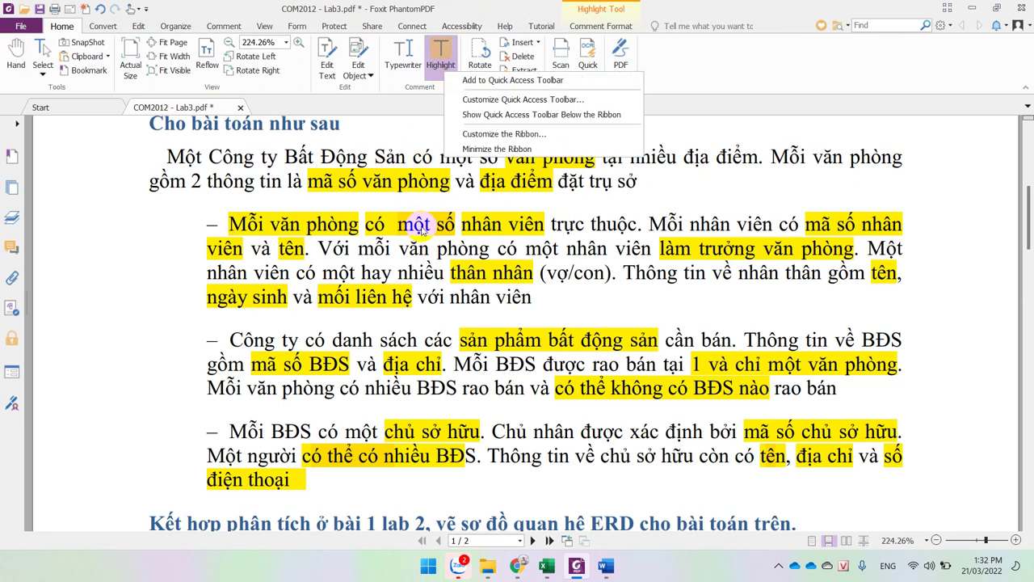
right_click(421, 226)
left_click(390, 229)
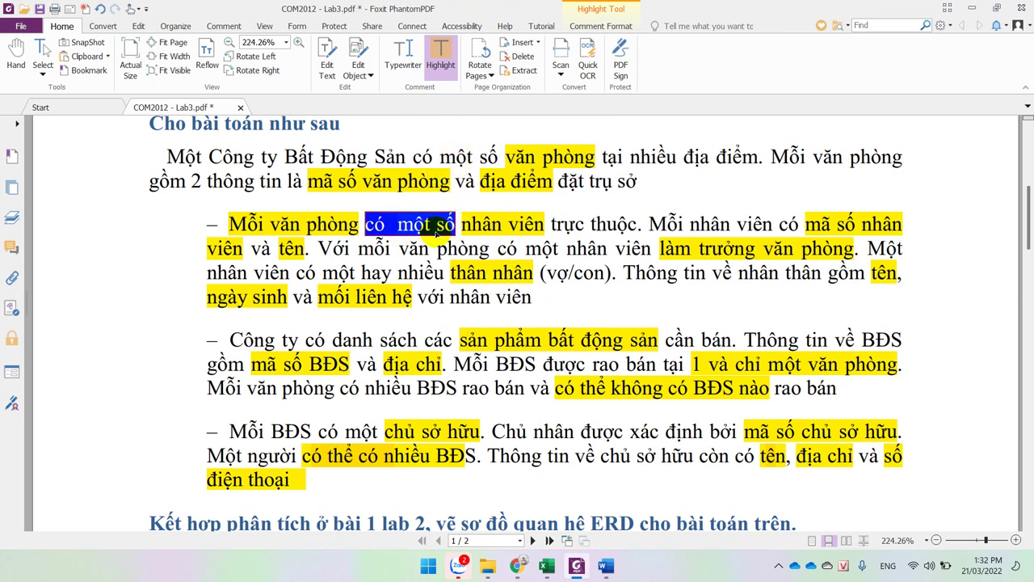
left_click(414, 246)
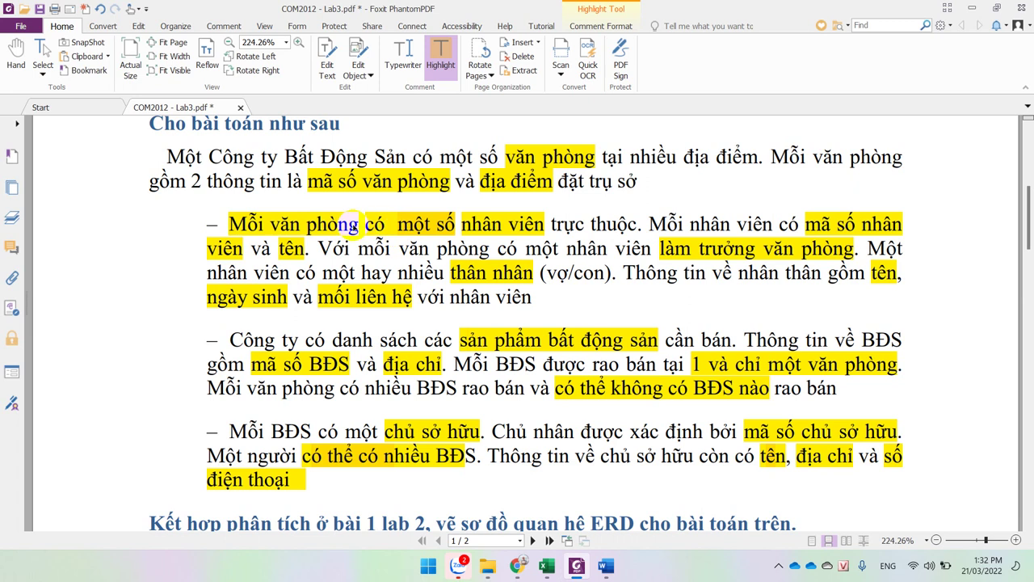
left_click(374, 226)
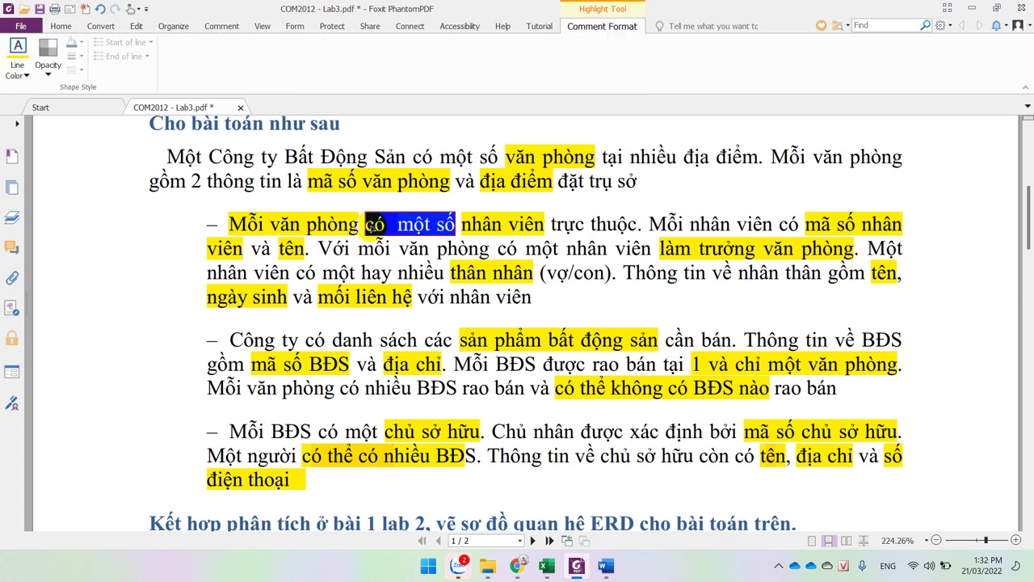
double_click(373, 227)
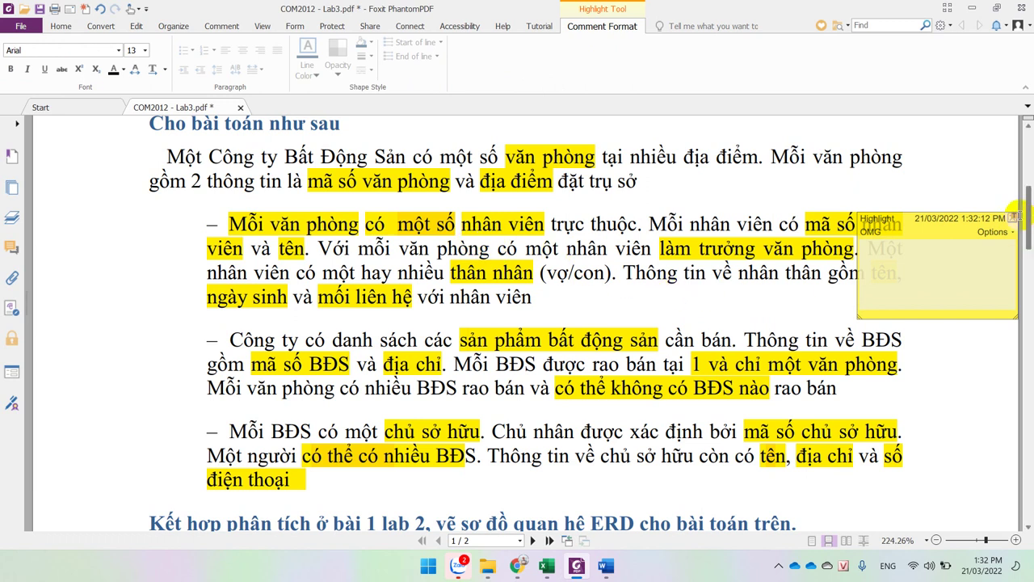
left_click(1012, 217)
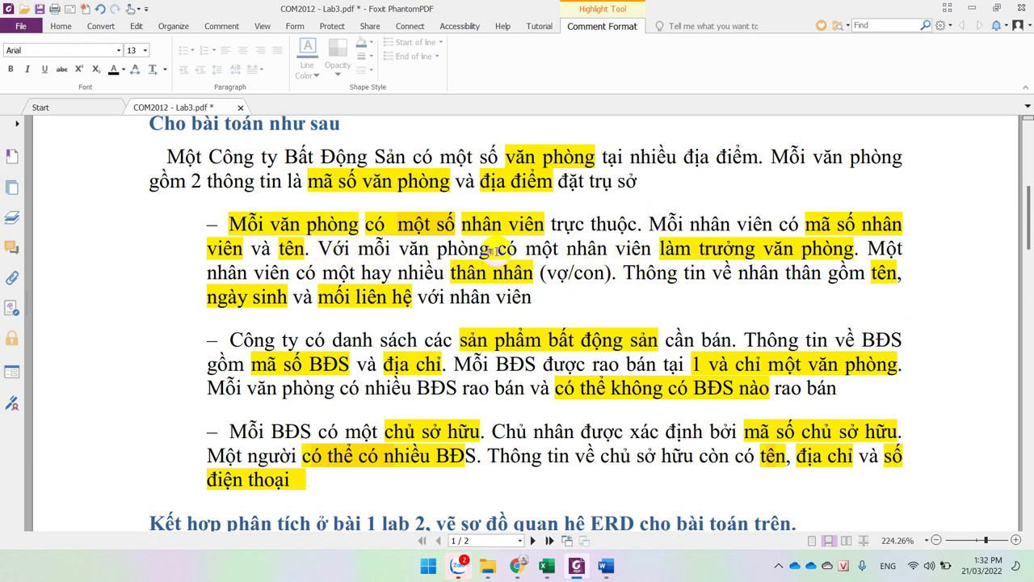
- Highlight "có một nhân viên" in the first bullet, and undo the two newly added highlights
left_click_drag(496, 249, 648, 249)
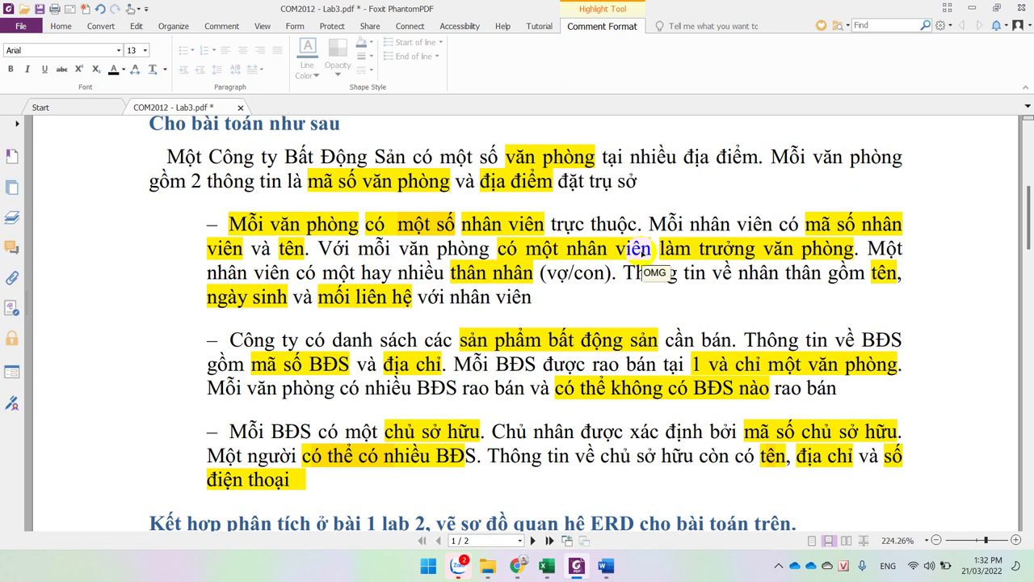
key("ctrl+z")
key("ctrl+z")
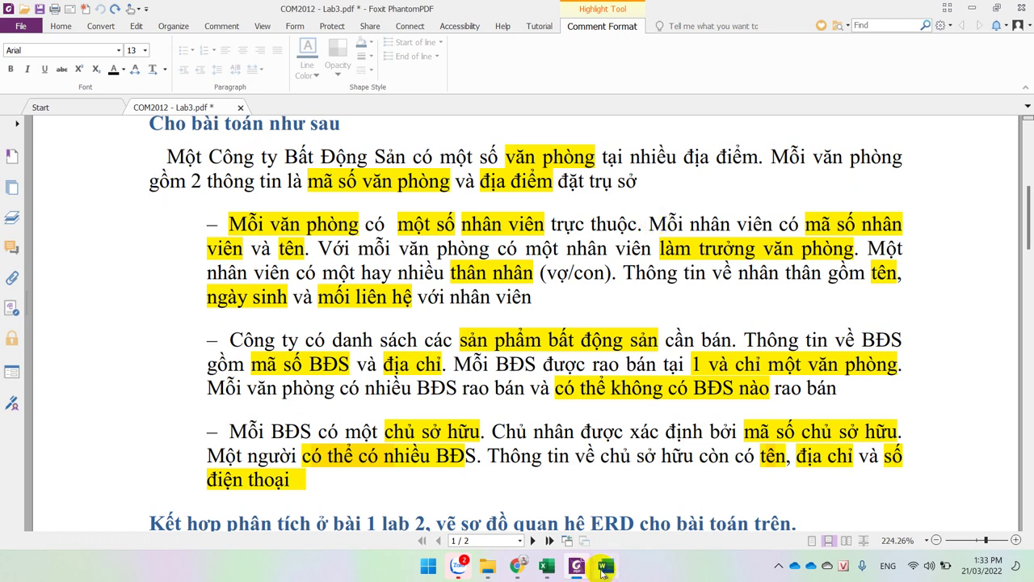
- Switch to the ERDPlus diagram in Chrome and export it as an image in high resolution (4x normal size)
left_click(517, 568)
left_click(819, 10)
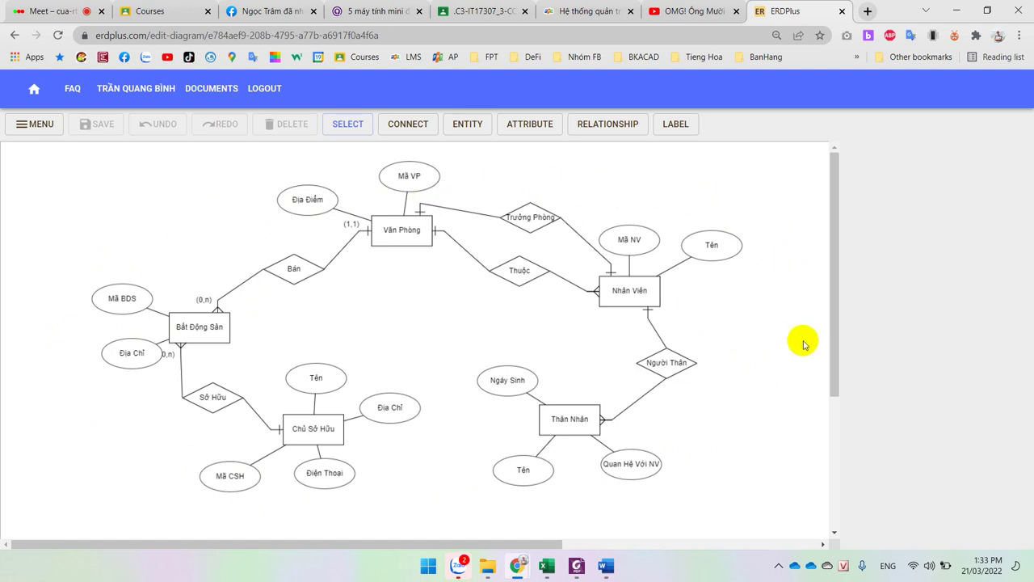
left_click(35, 124)
left_click(38, 128)
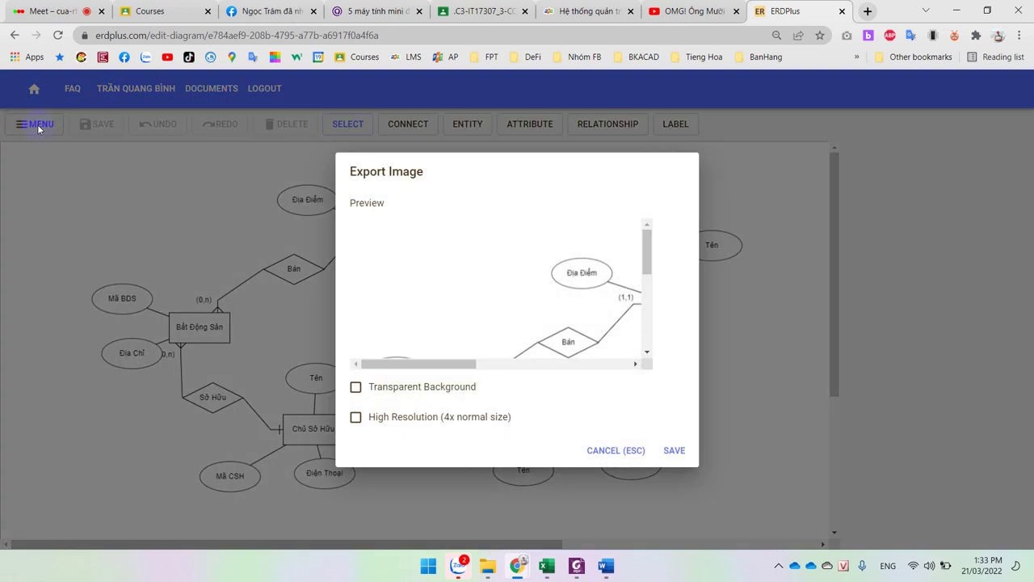
left_click(463, 416)
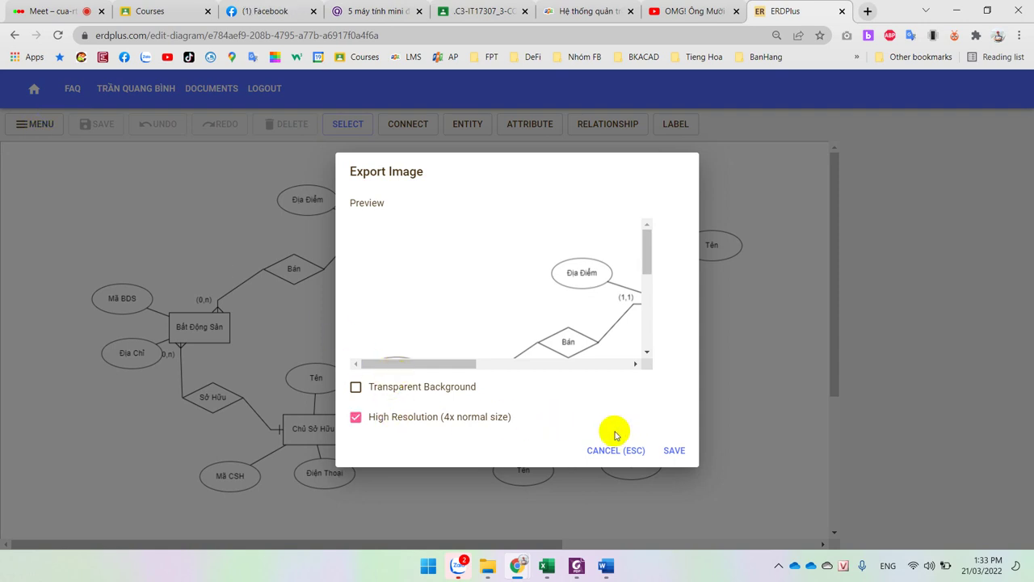
left_click(675, 450)
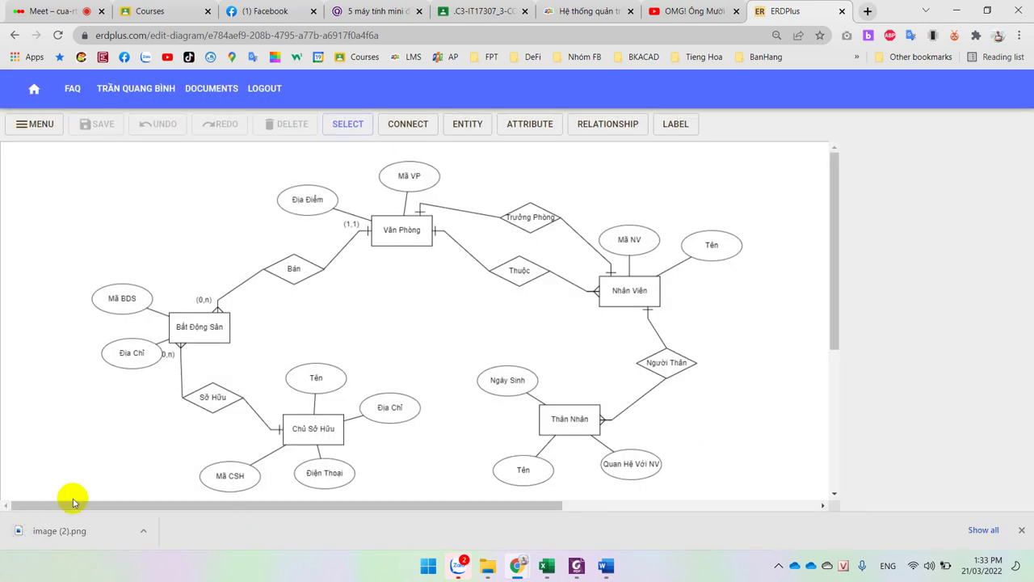
- Show the exported image (2).png in the Downloads folder and rename it Lab 3 - ERD
left_click(143, 531)
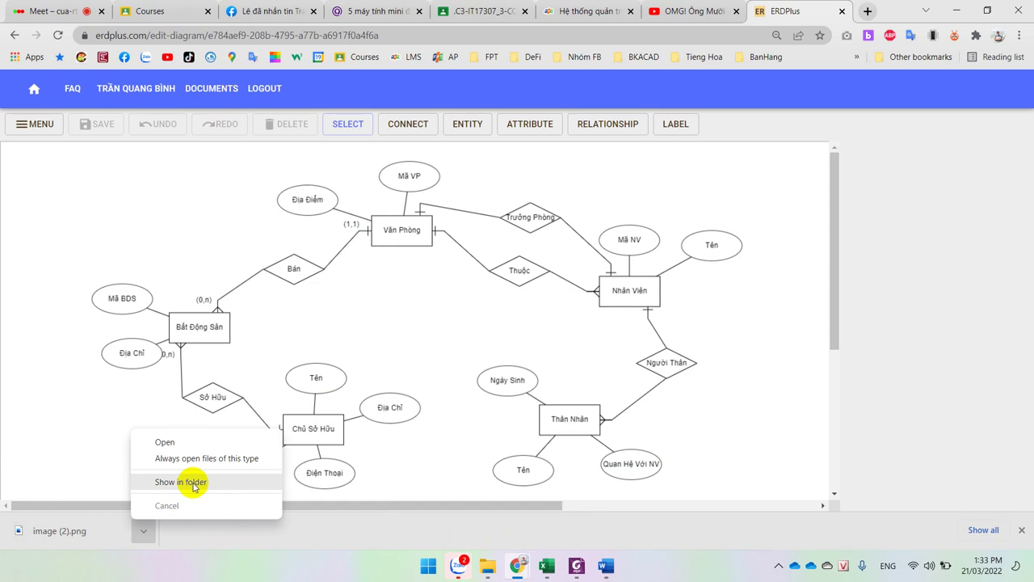
left_click(194, 482)
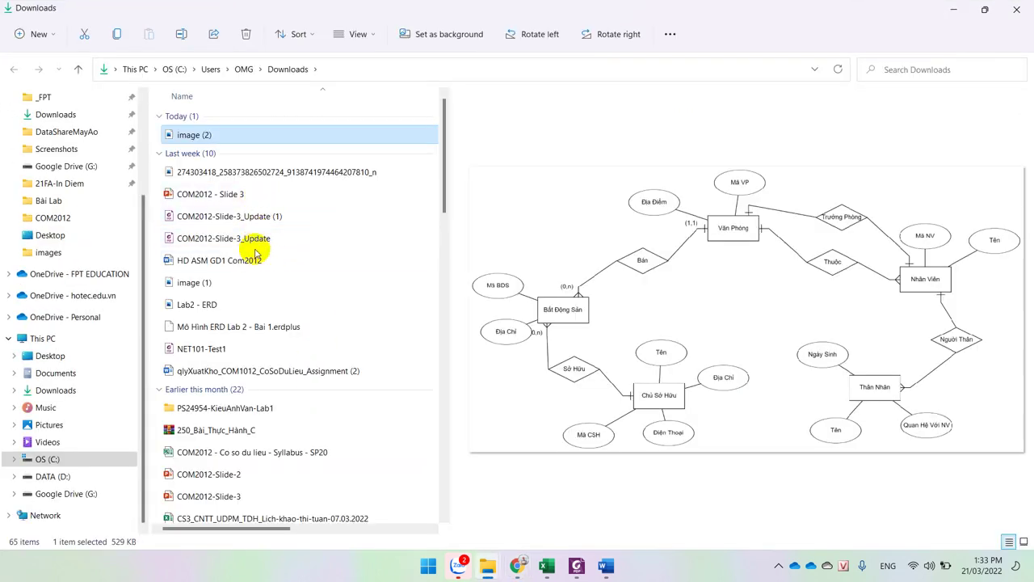
left_click(200, 307)
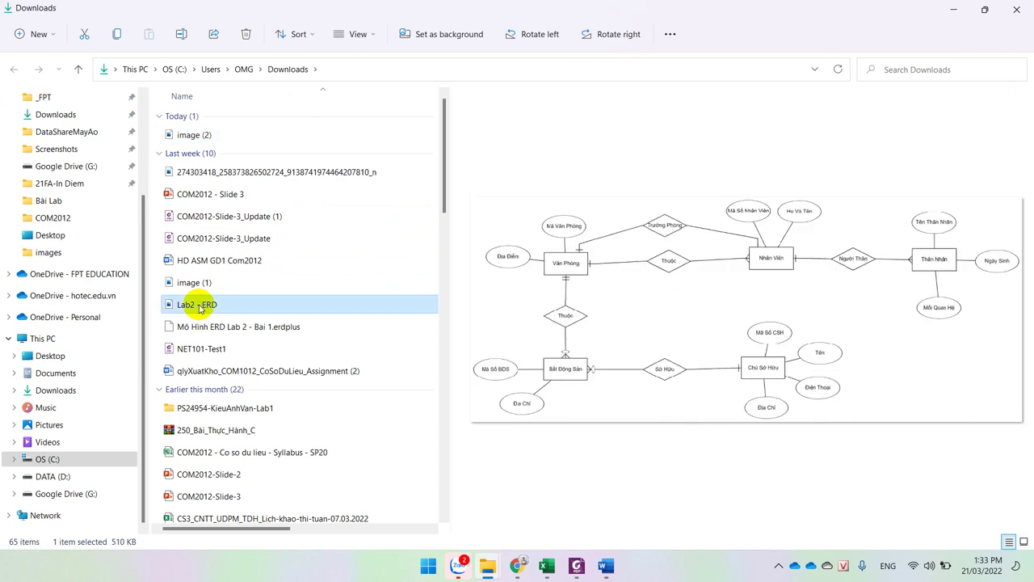
left_click(196, 137)
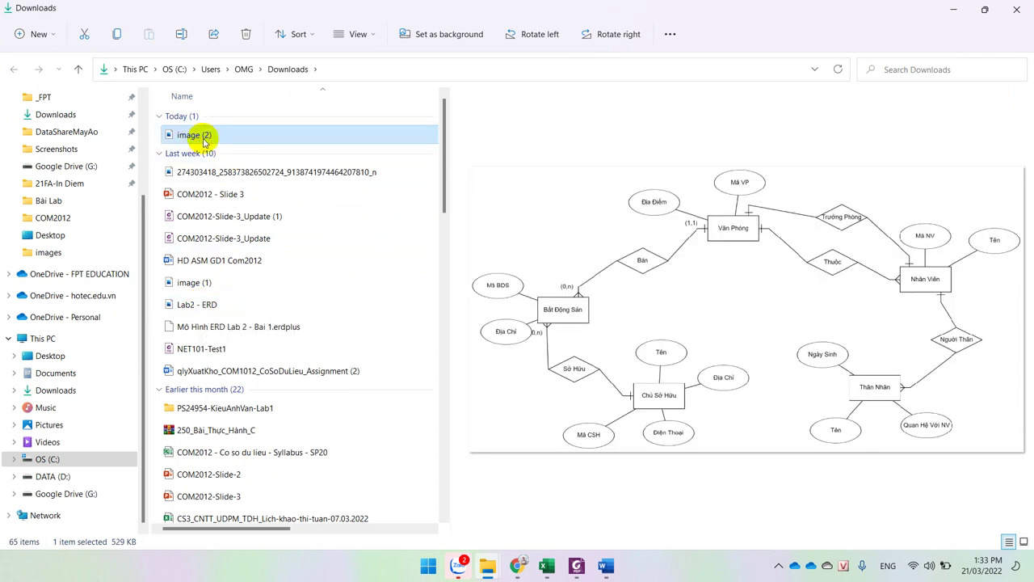
left_click(205, 138)
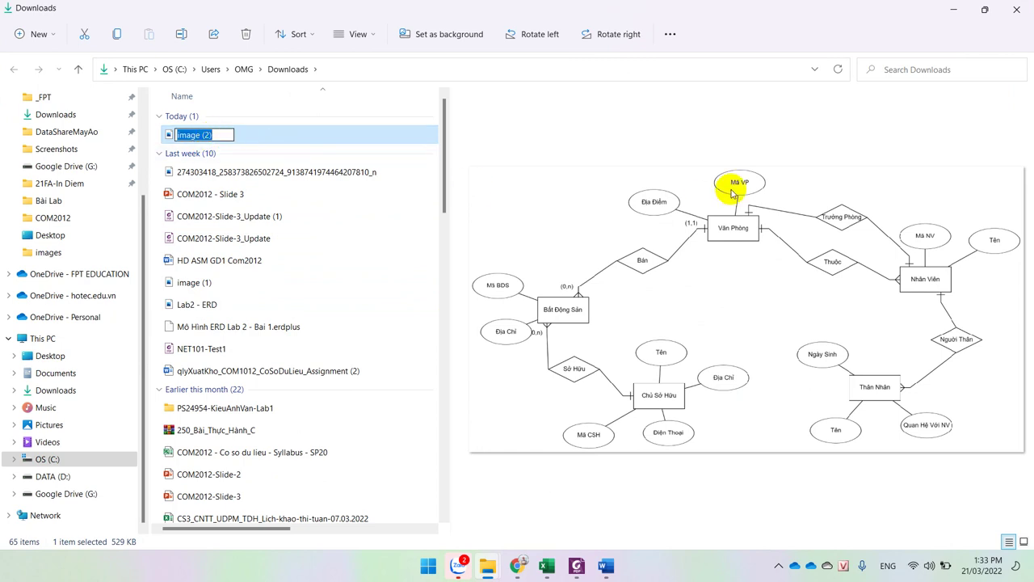
type("L")
type("ab 3 - ERD")
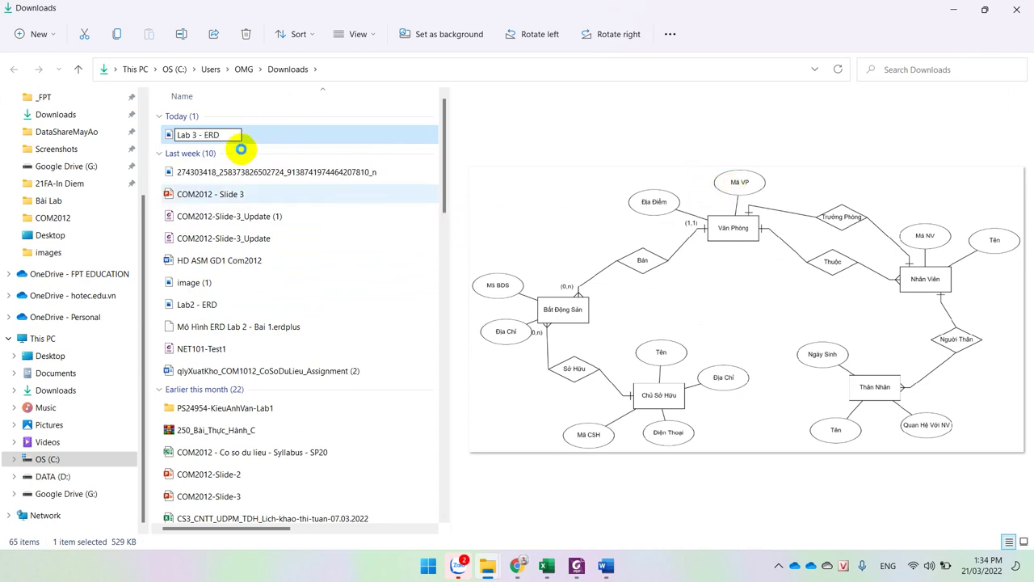
key("Return")
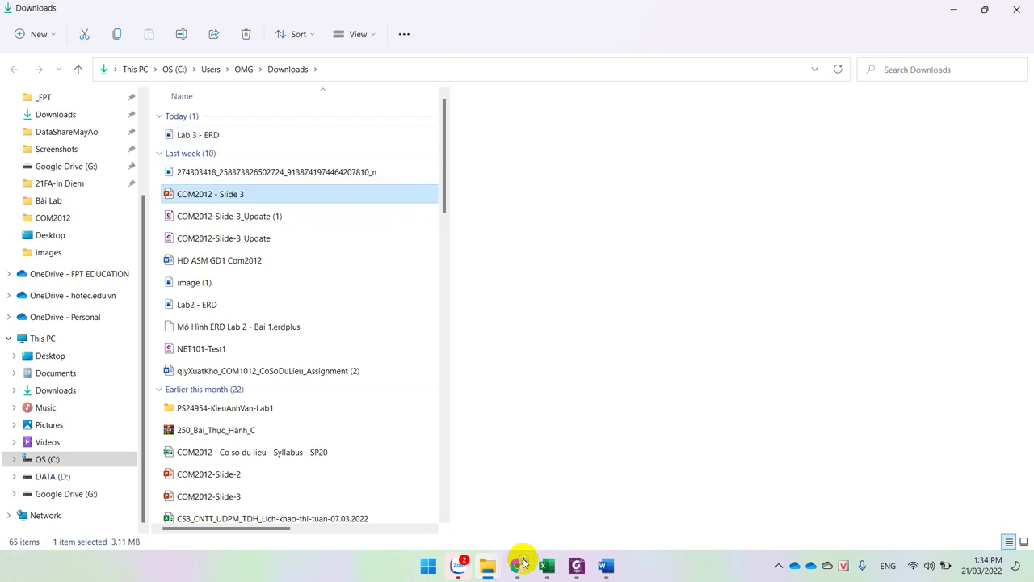
- Switch to the Word report and review the Văn Phòng and Nhân Viên entity lines with their underlined key attributes in section I
left_click(608, 567)
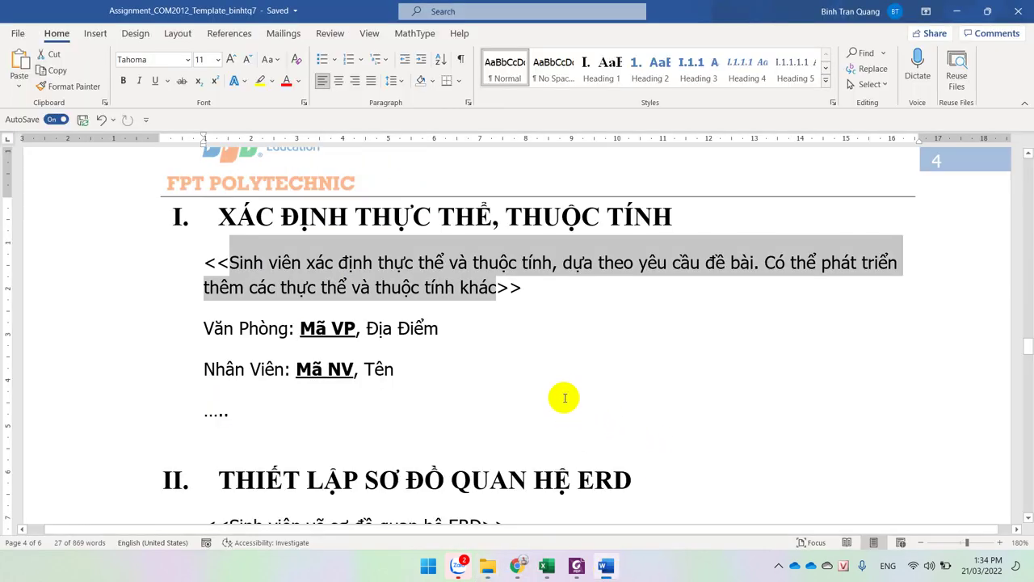
left_click(464, 365)
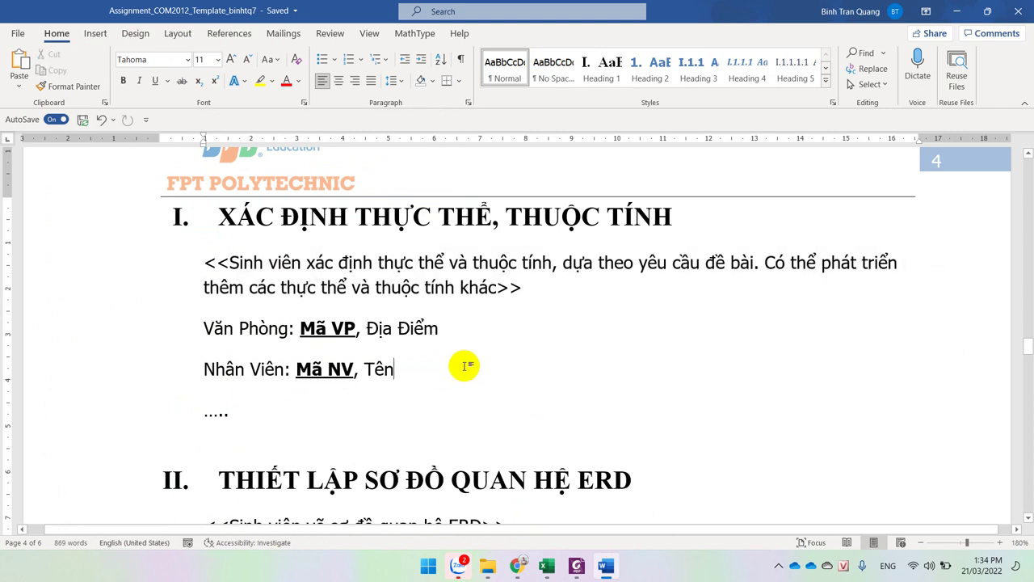
left_click_drag(204, 327, 355, 329)
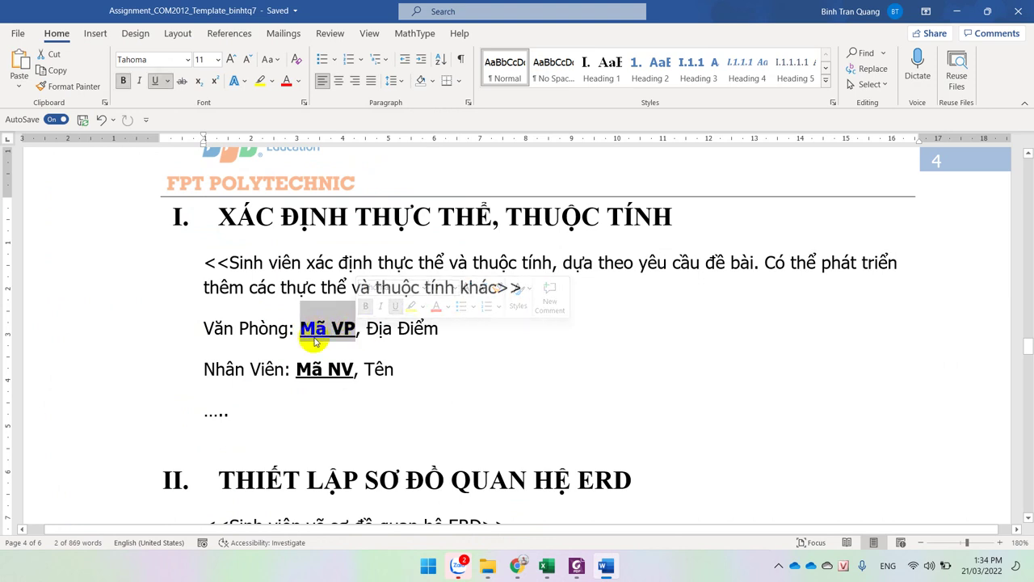
left_click(415, 329)
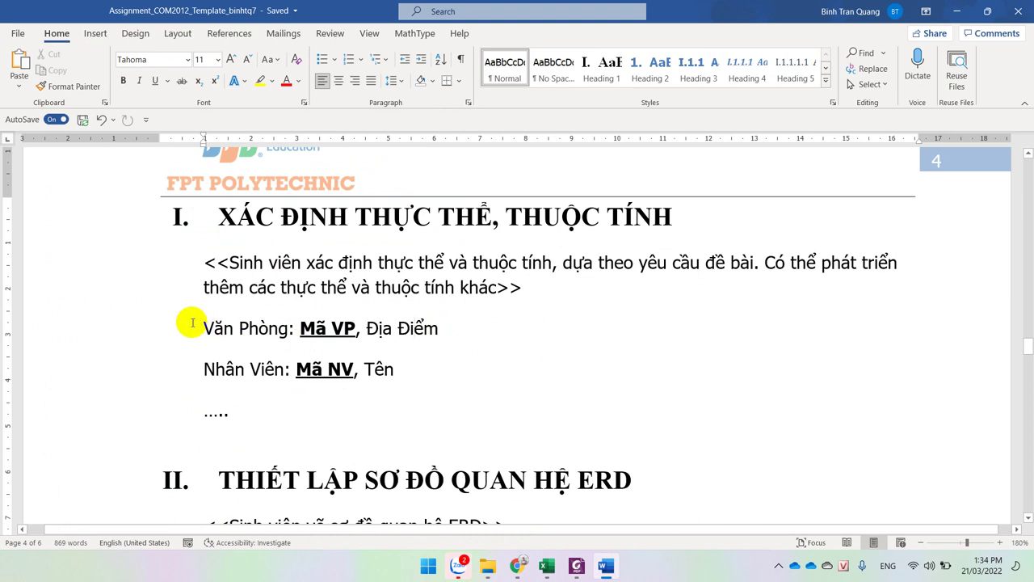
left_click_drag(192, 323, 273, 404)
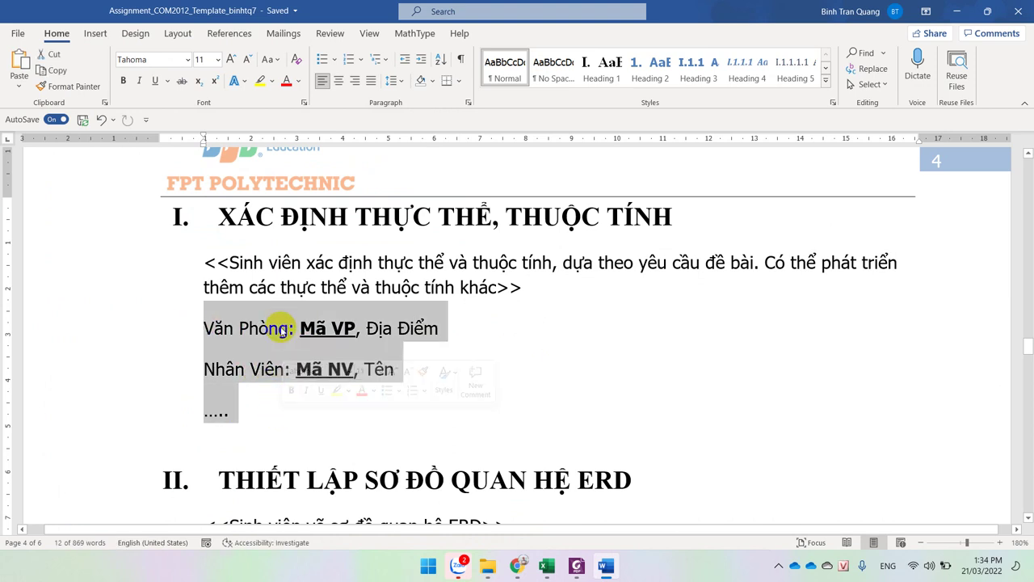
left_click(269, 407)
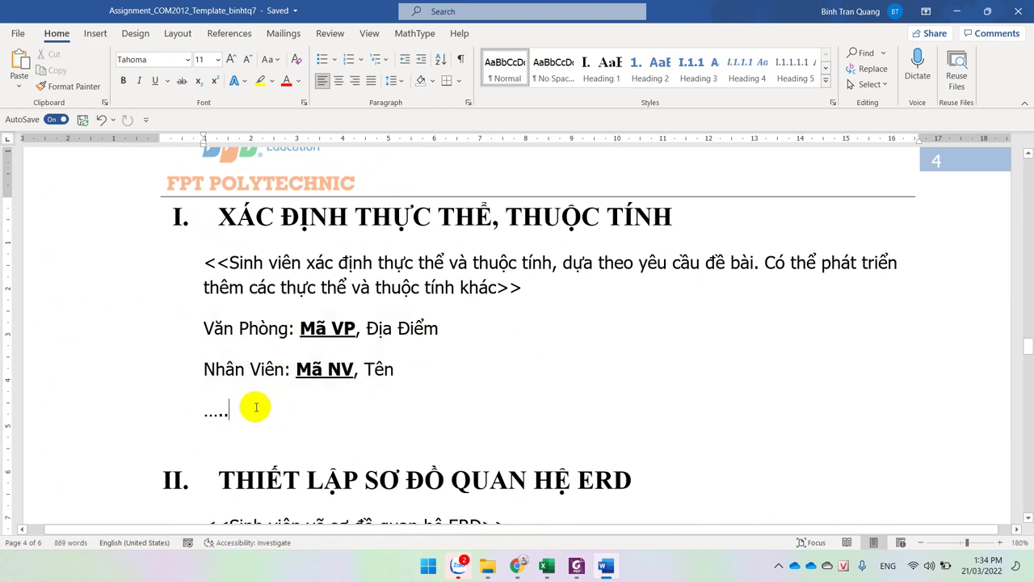
- Review the ERD picture in section II and the instruction under the section III heading on CSDL design and 3NF normalisation
scroll(252, 406, "down", 5)
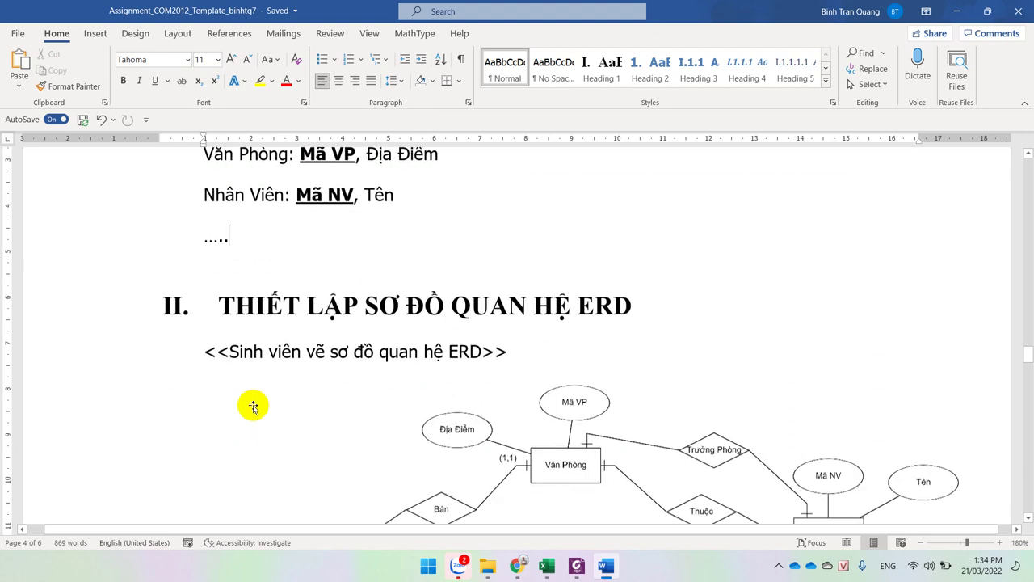
scroll(253, 406, "down", 3)
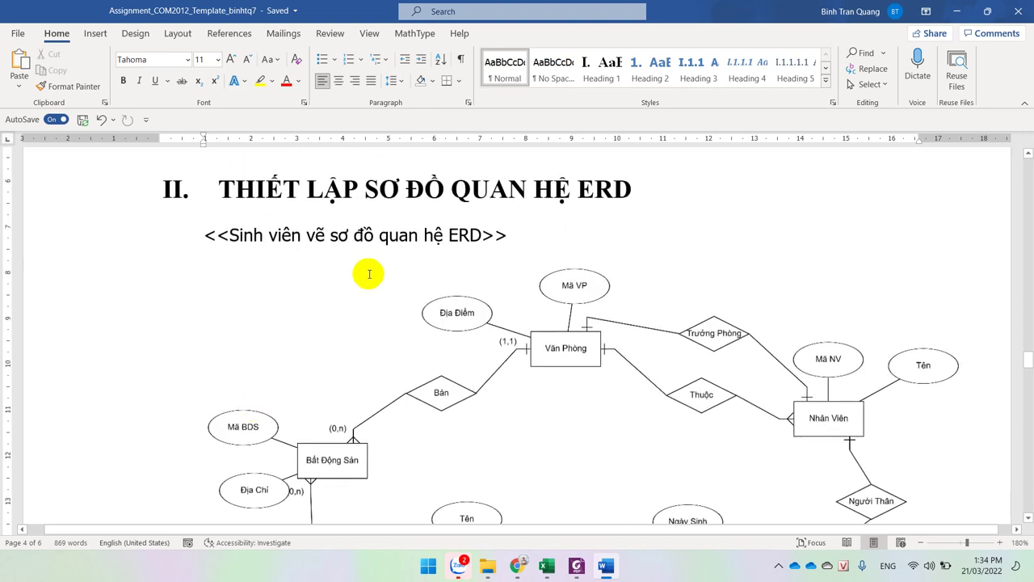
left_click(560, 349)
scroll(498, 425, "down", 3)
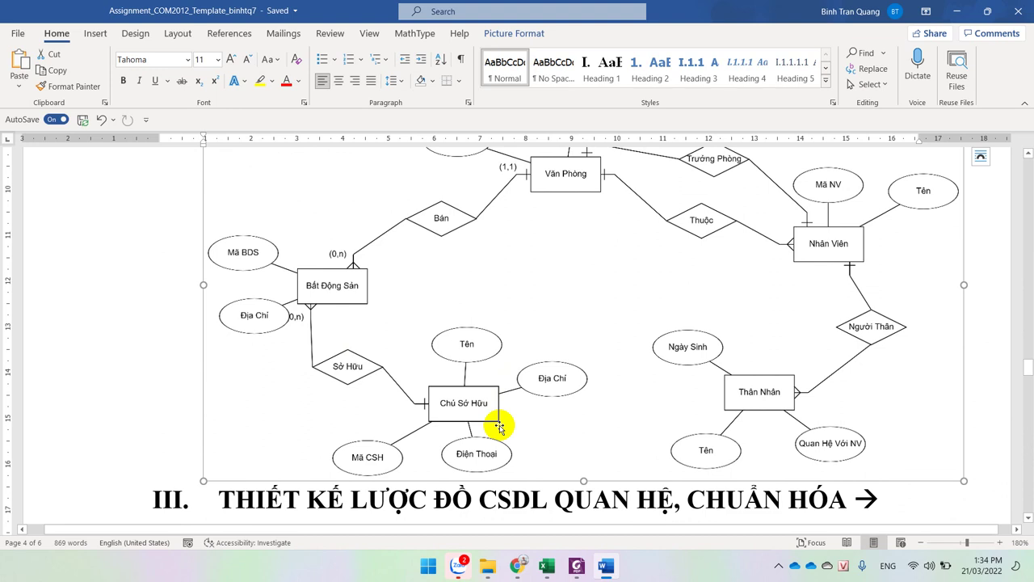
scroll(500, 427, "down", 4)
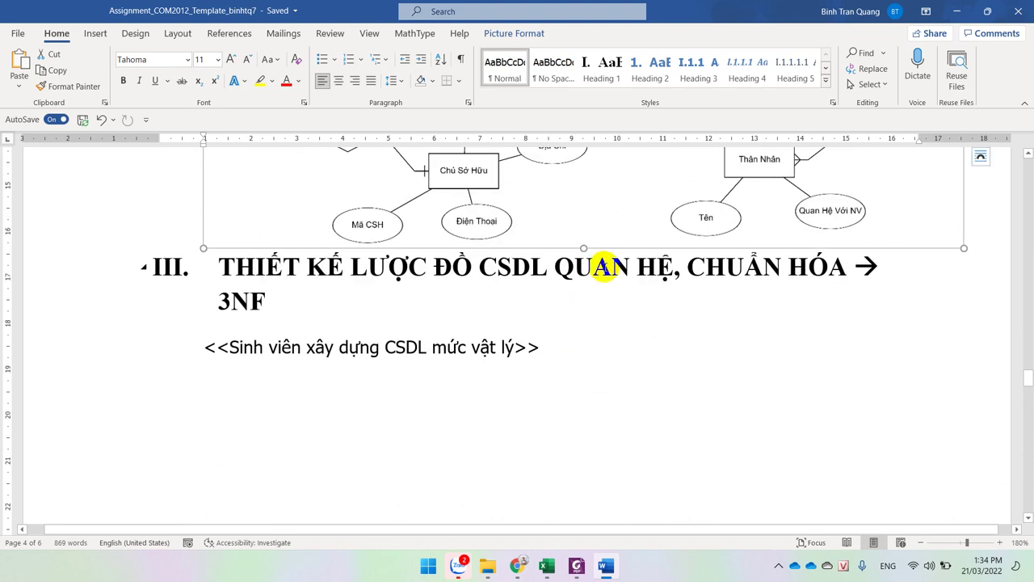
- Review the section III heading, its instruction on building the physical-level CSDL, and the relational schema picture below it
left_click(604, 267)
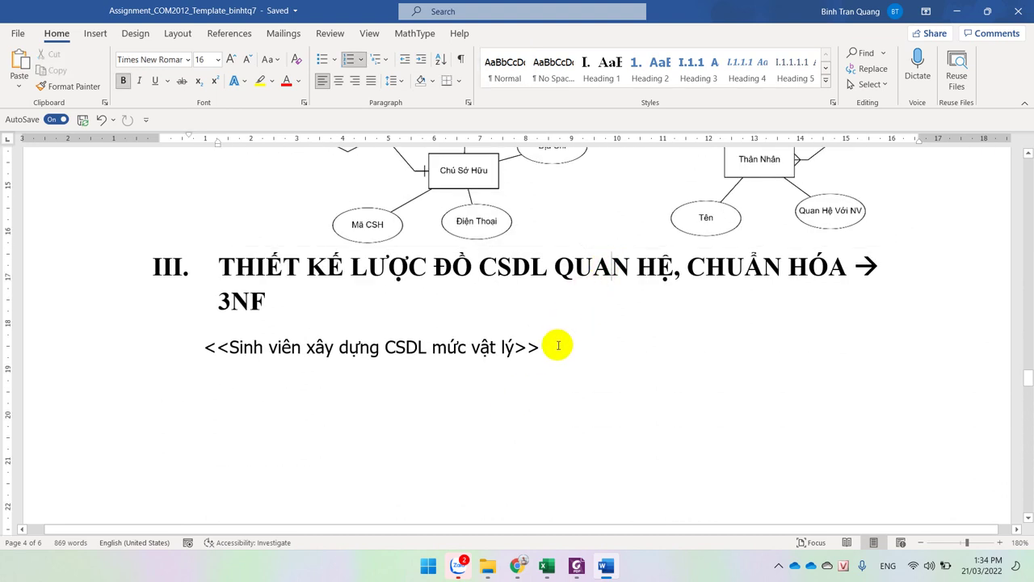
left_click(408, 347)
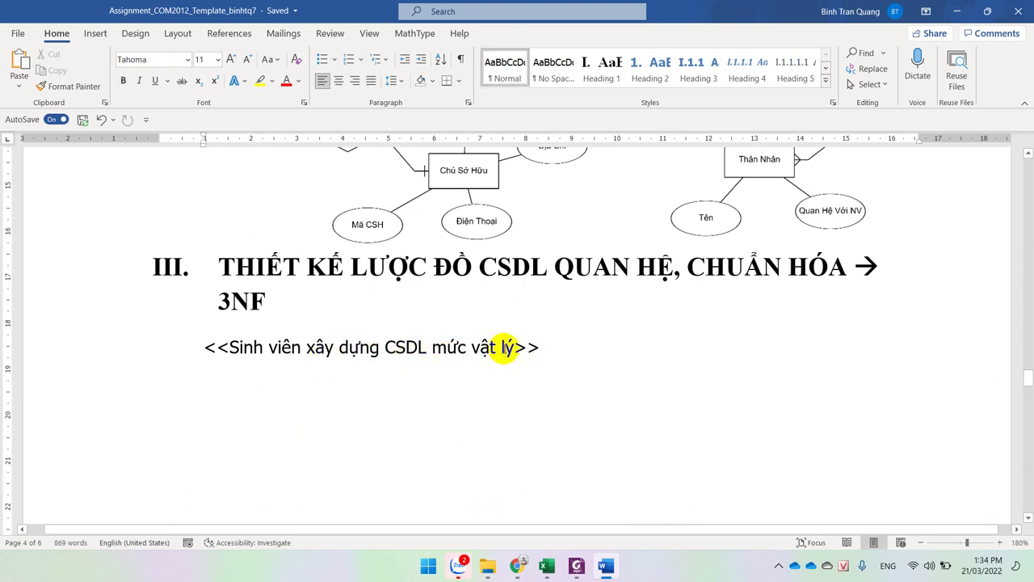
scroll(427, 418, "down", 5)
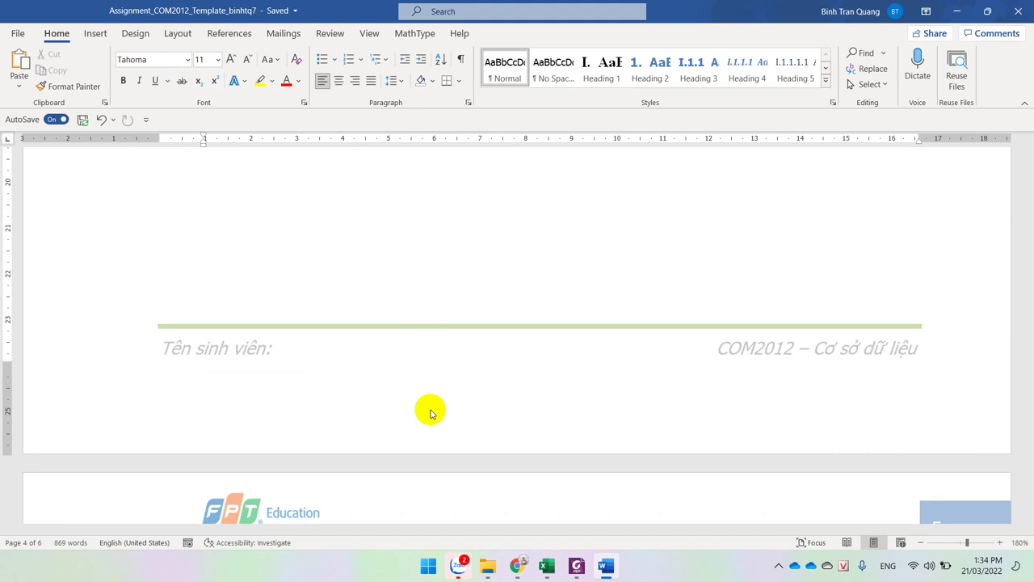
scroll(452, 388, "down", 1)
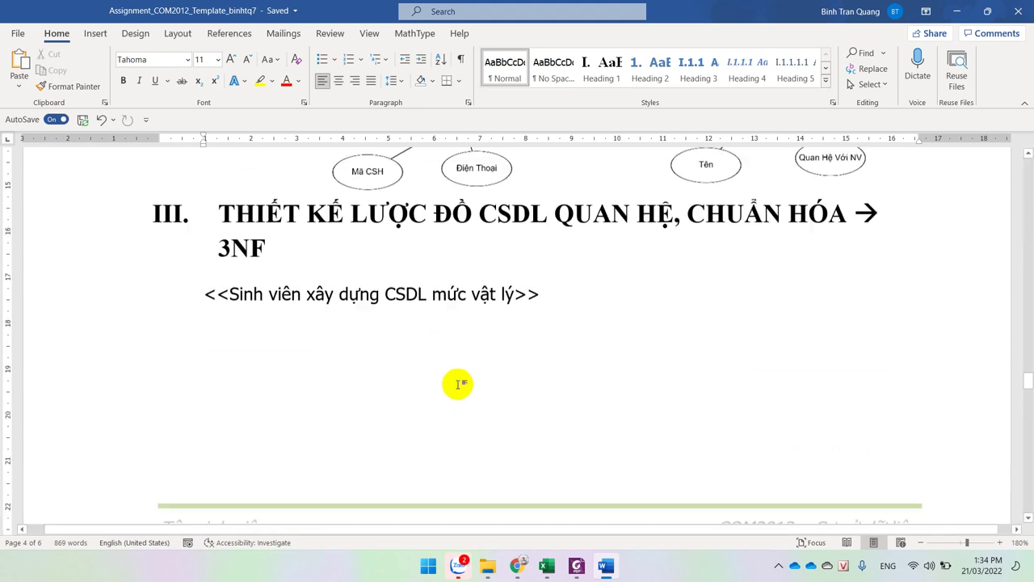
scroll(457, 388, "down", 4)
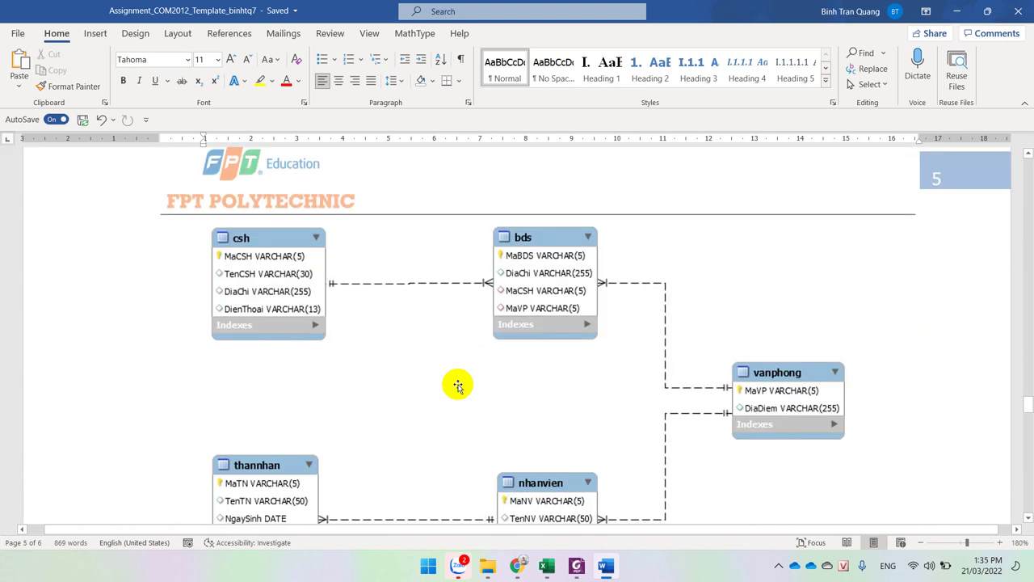
scroll(457, 386, "down", 2)
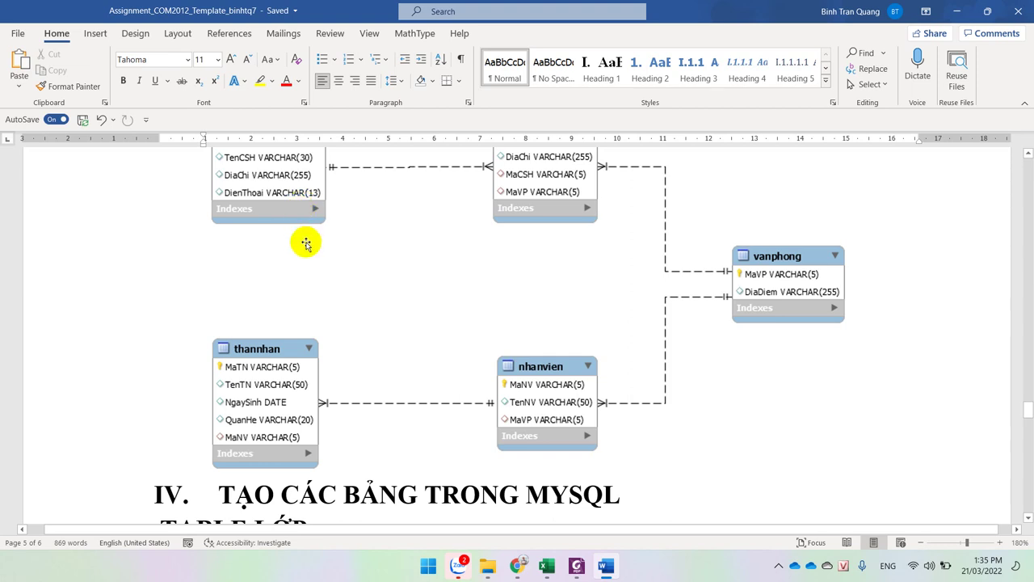
- Compare the ERD picture in section II and the entity lines in section I with the tables in the section III schema picture
scroll(342, 261, "up", 15)
scroll(345, 261, "up", 1)
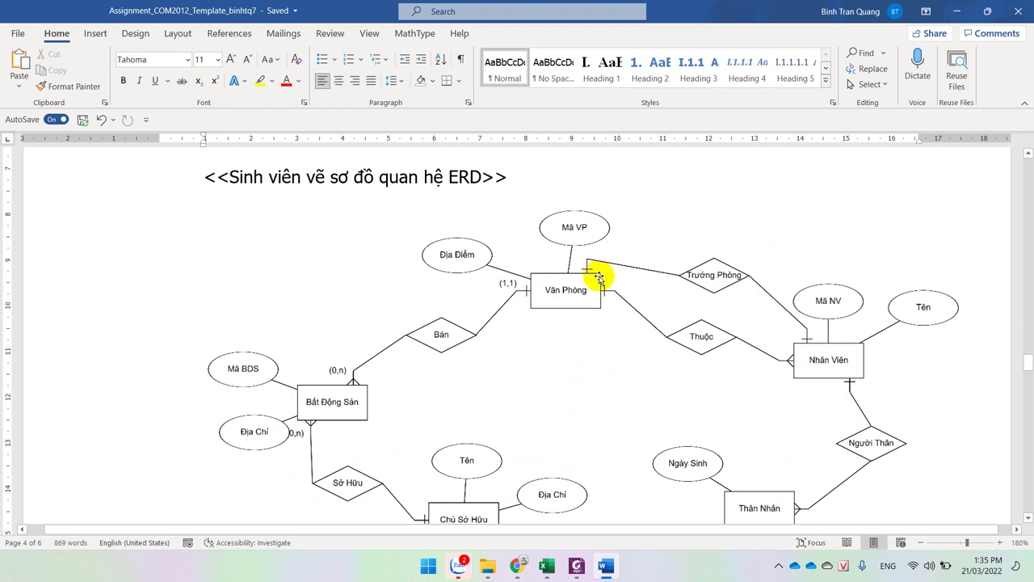
scroll(598, 278, "down", 15)
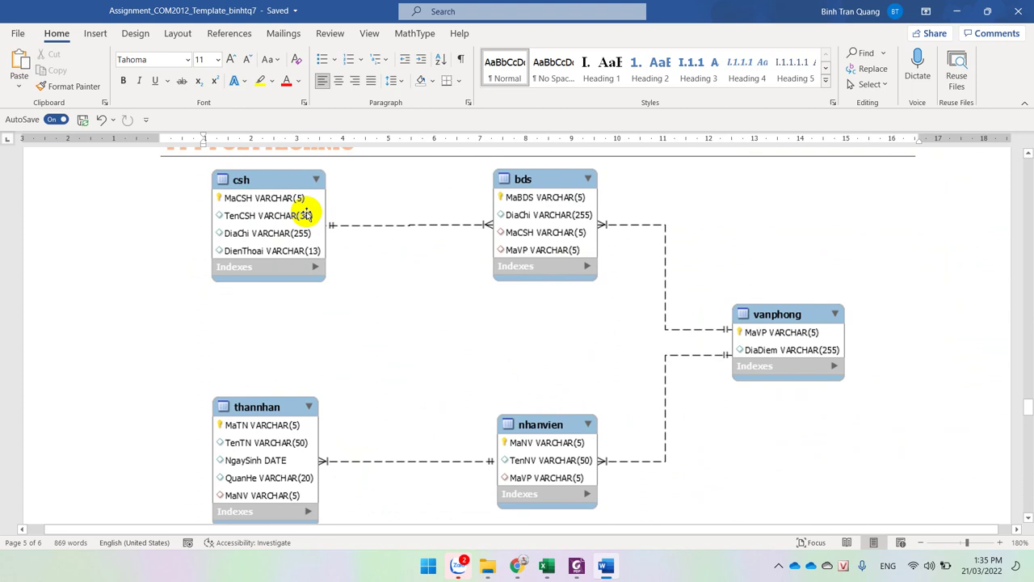
scroll(307, 215, "up", 20)
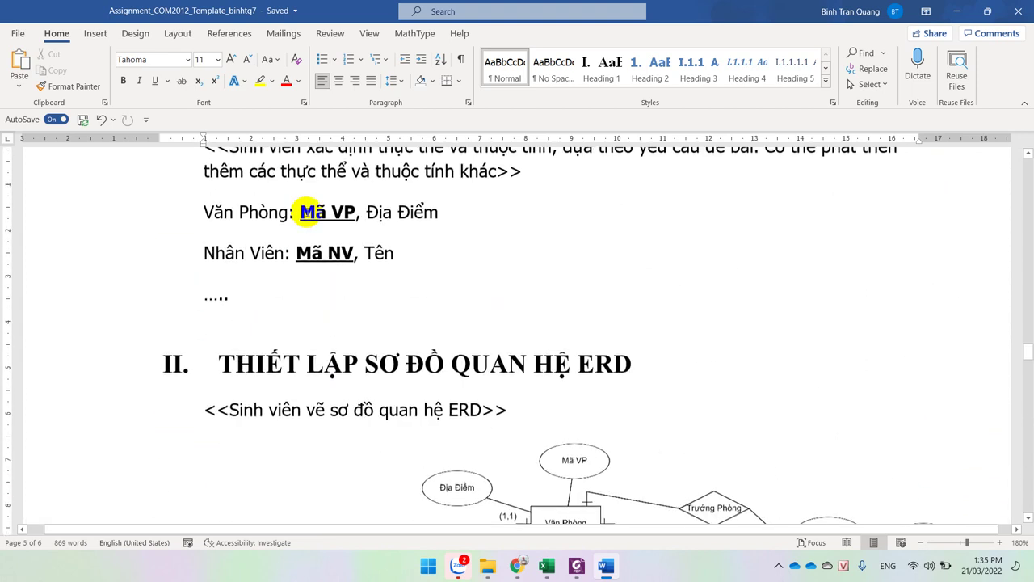
scroll(308, 214, "up", 1)
left_click_drag(231, 267, 288, 271)
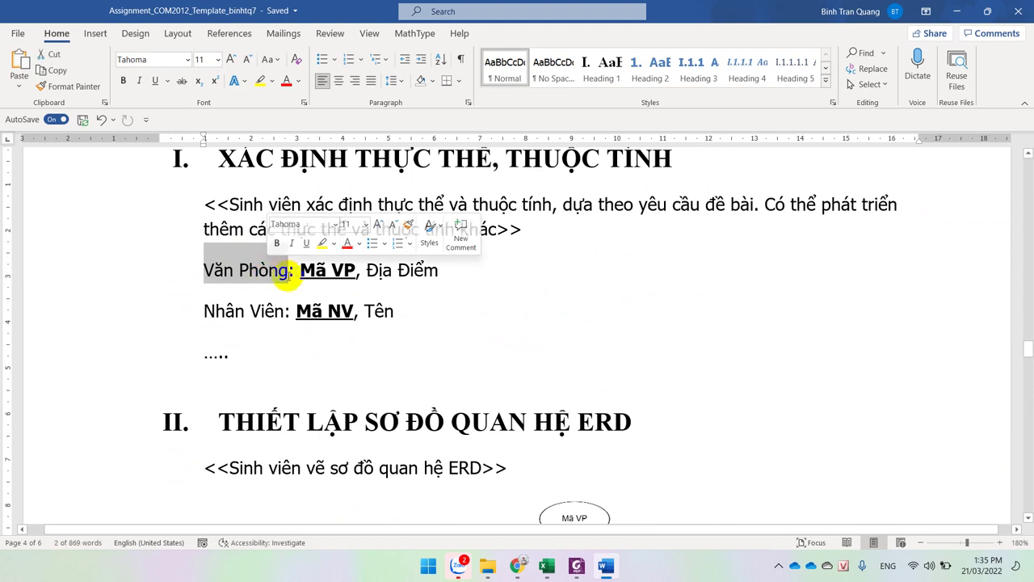
left_click(313, 269)
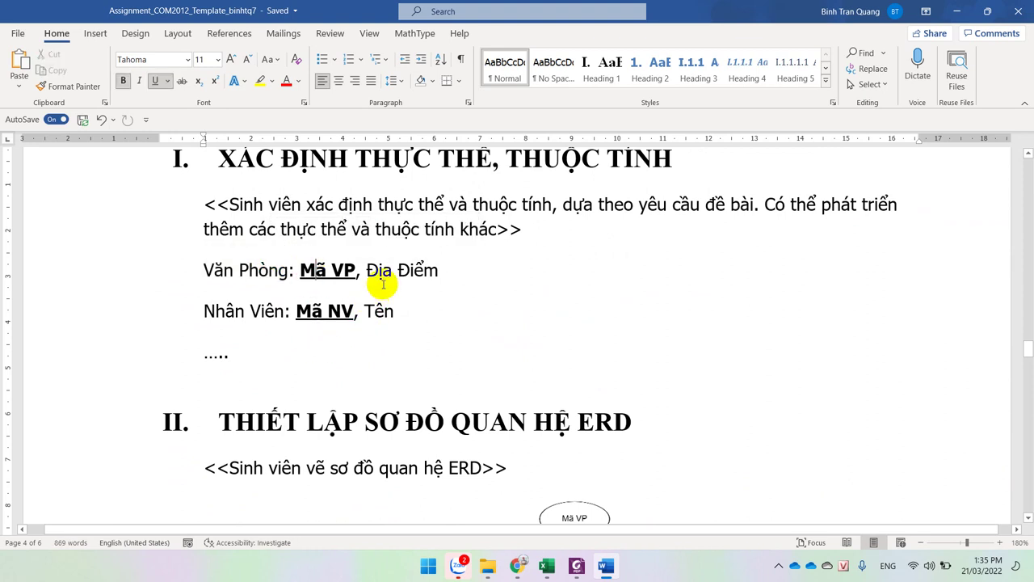
scroll(353, 304, "down", 10)
scroll(353, 303, "down", 5)
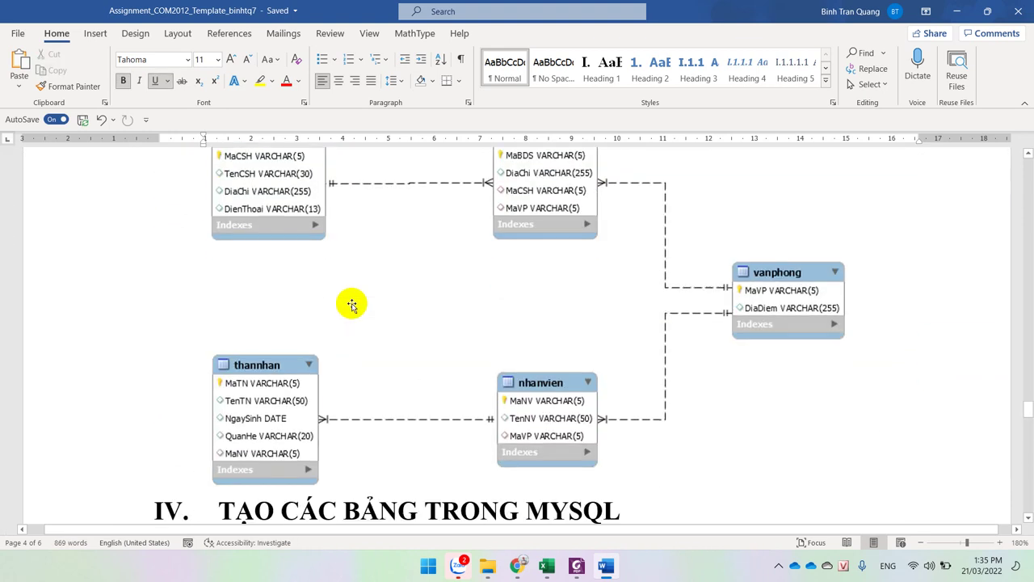
scroll(348, 302, "up", 2)
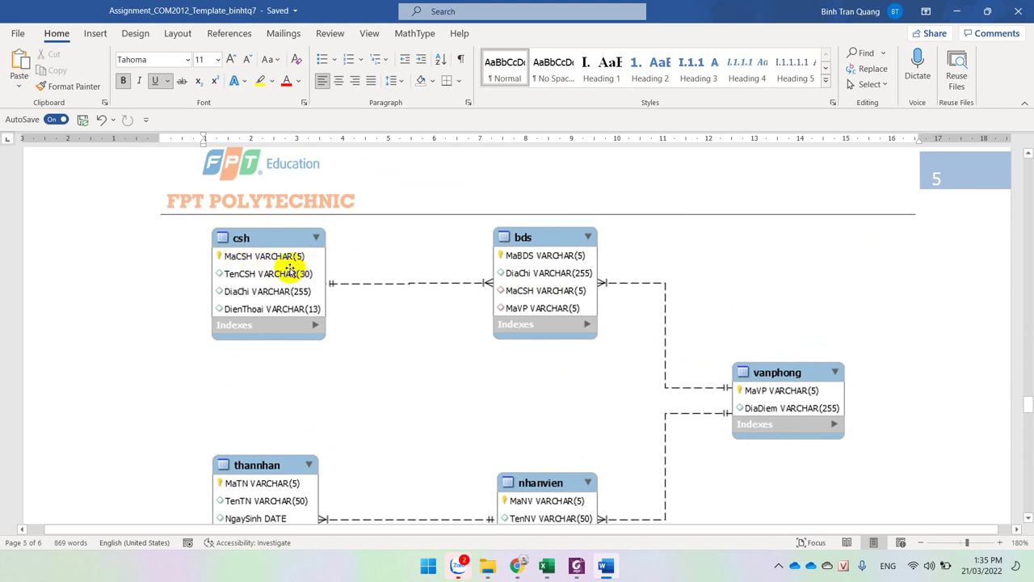
left_click(606, 566)
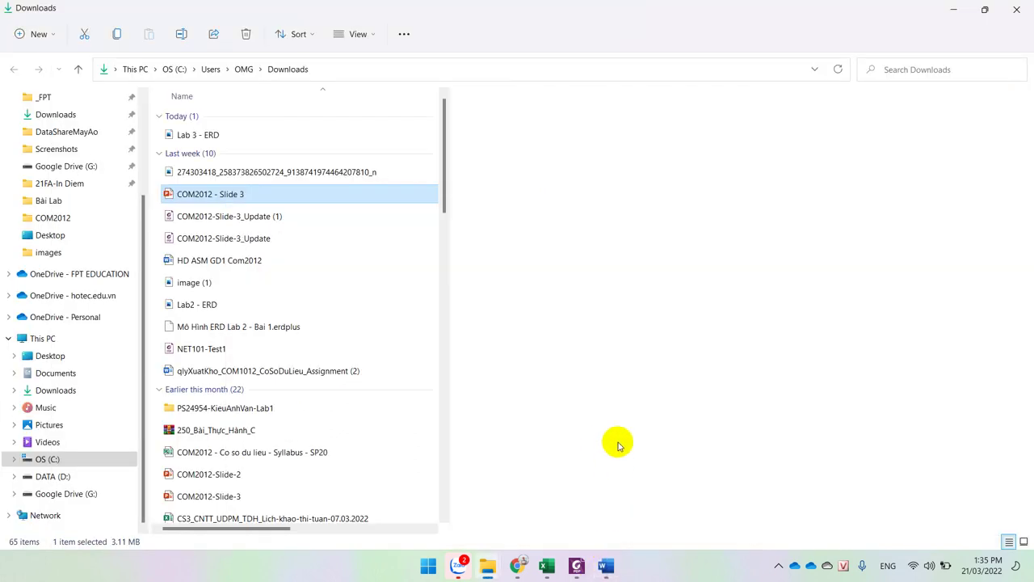
left_click(606, 567)
- Insert a one-column, three-row table on a new line below the section III instruction and narrow it to about 2.8 cm
scroll(545, 329, "up", 5)
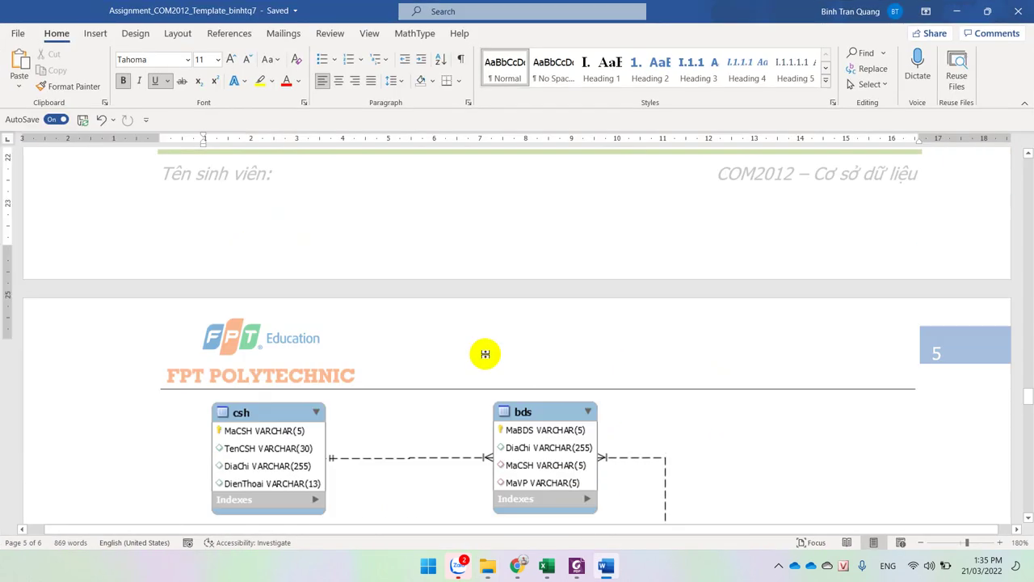
left_click(591, 271)
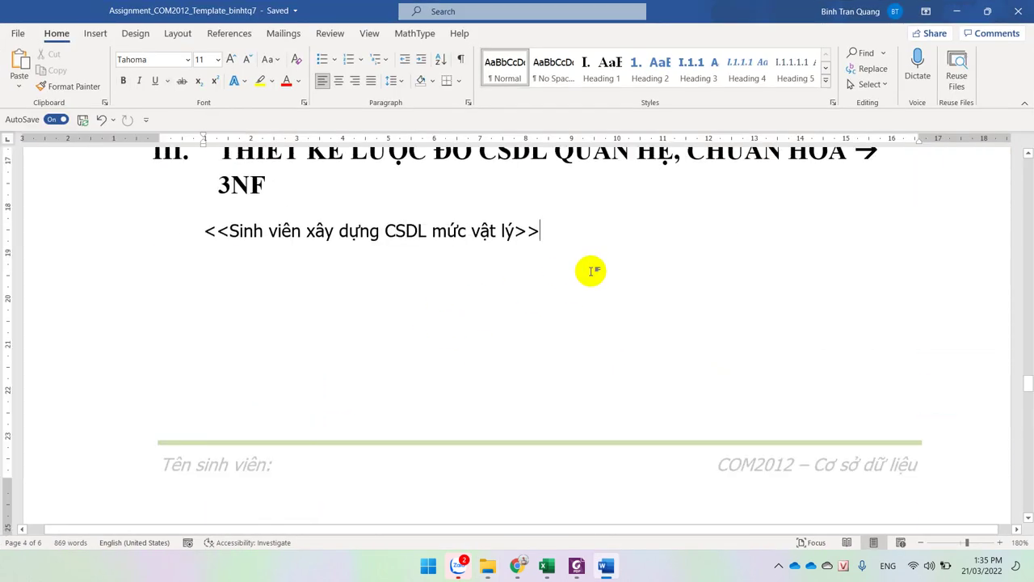
key("Return")
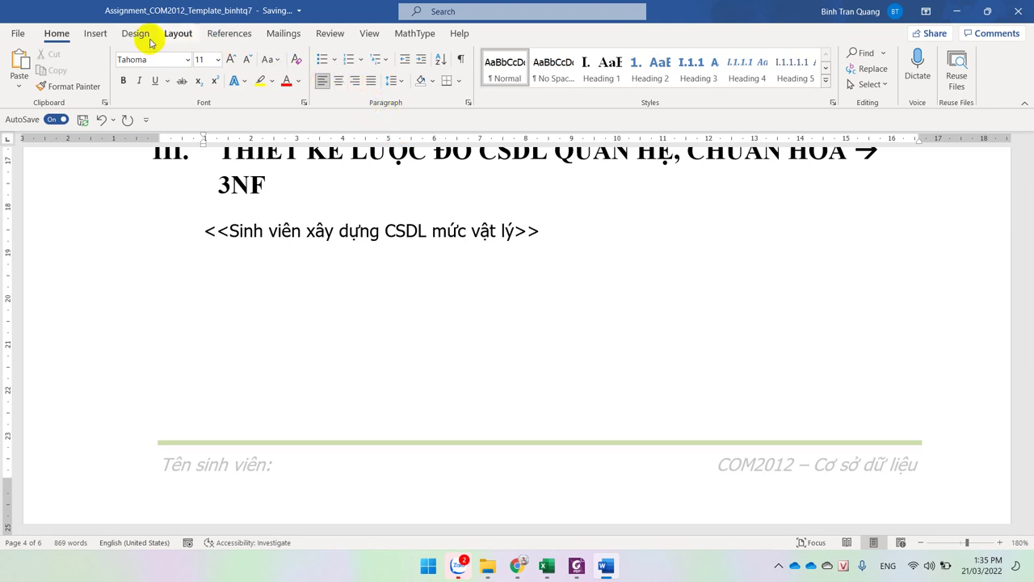
left_click(100, 34)
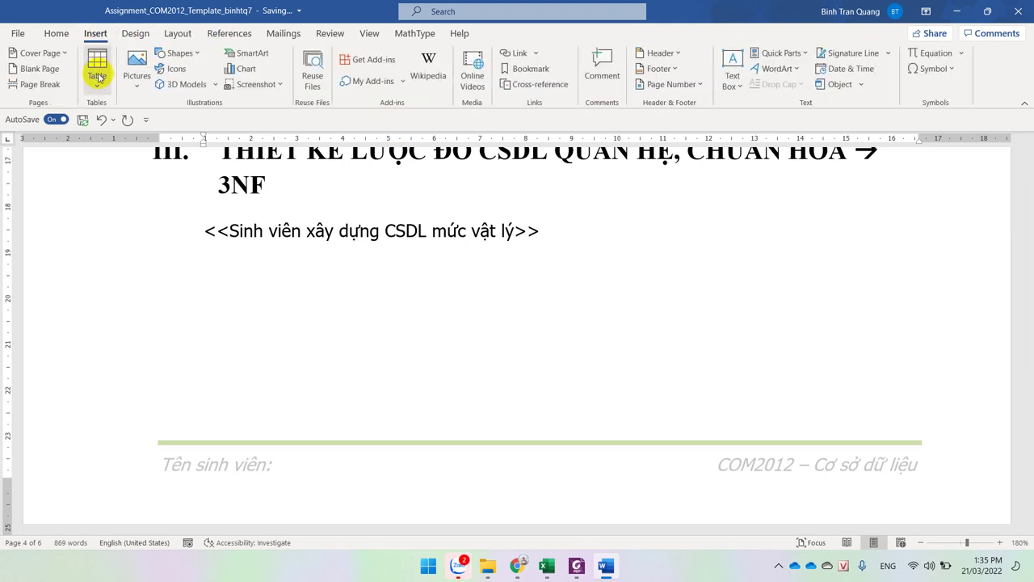
left_click(97, 71)
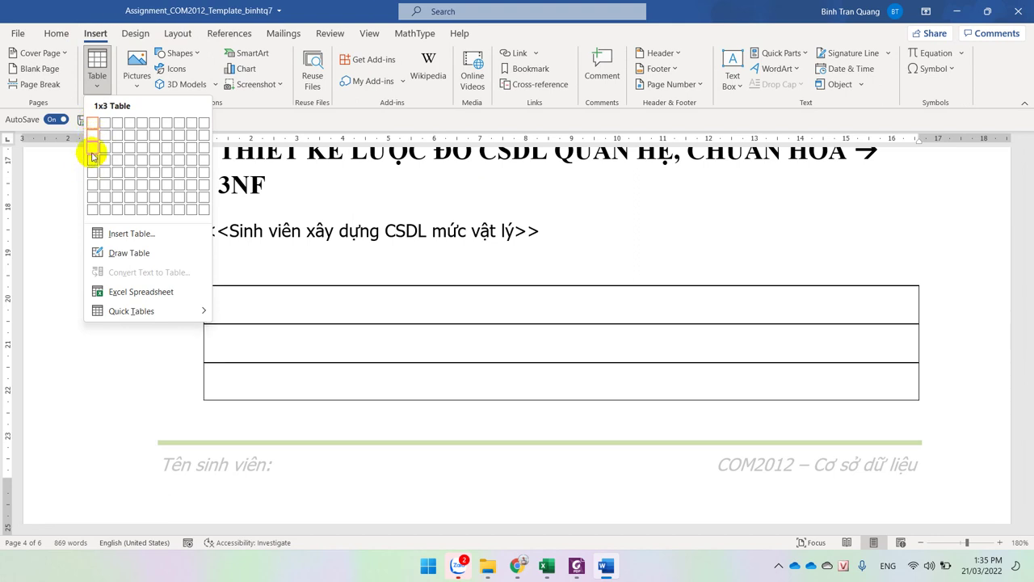
left_click(92, 151)
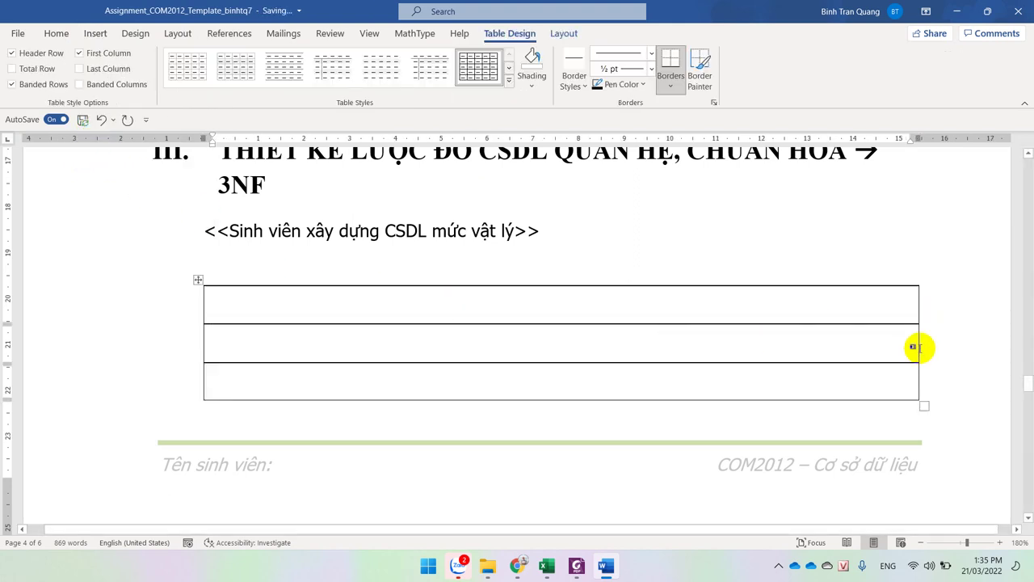
left_click_drag(917, 345, 331, 340)
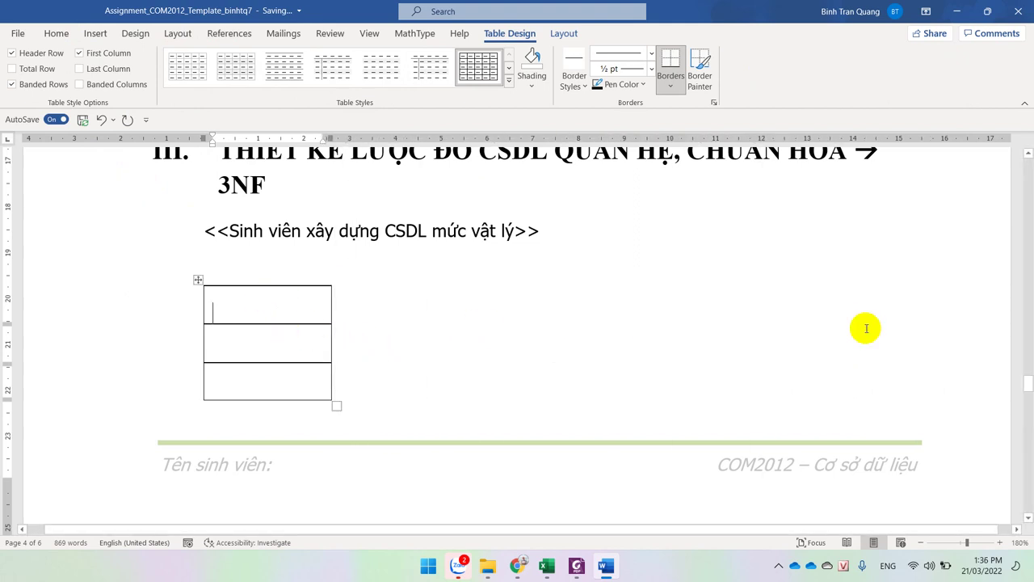
- Fill the table's rows with BDS, Mã BDS and Địa điểm, and shade the BDS header cell light beige
type("BDS")
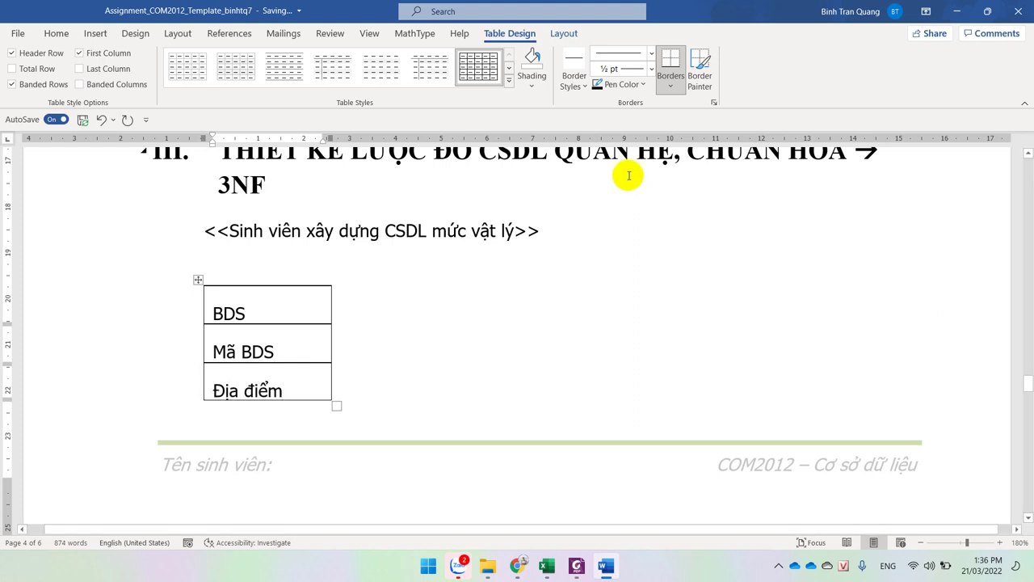
left_click(210, 300)
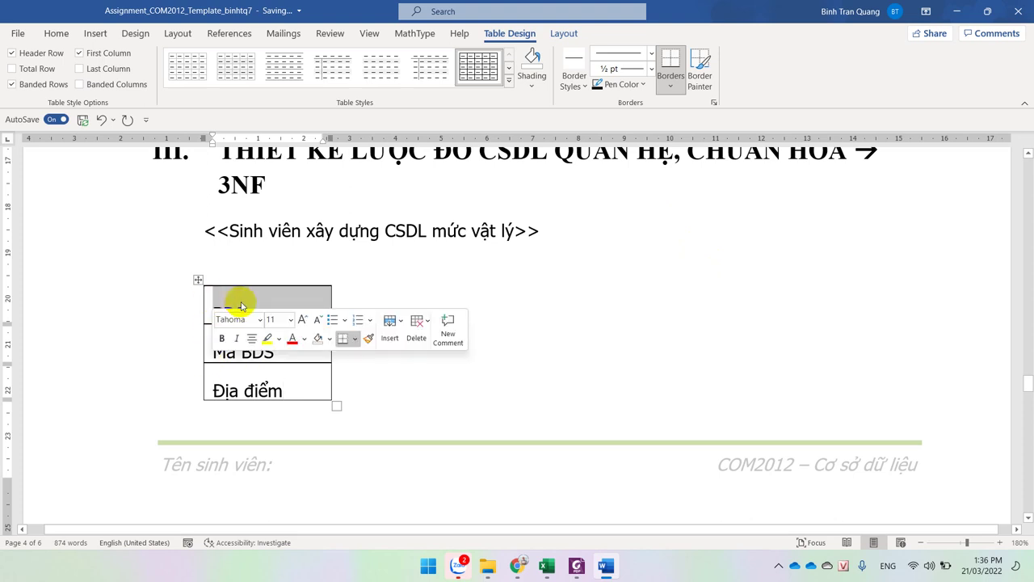
left_click(329, 340)
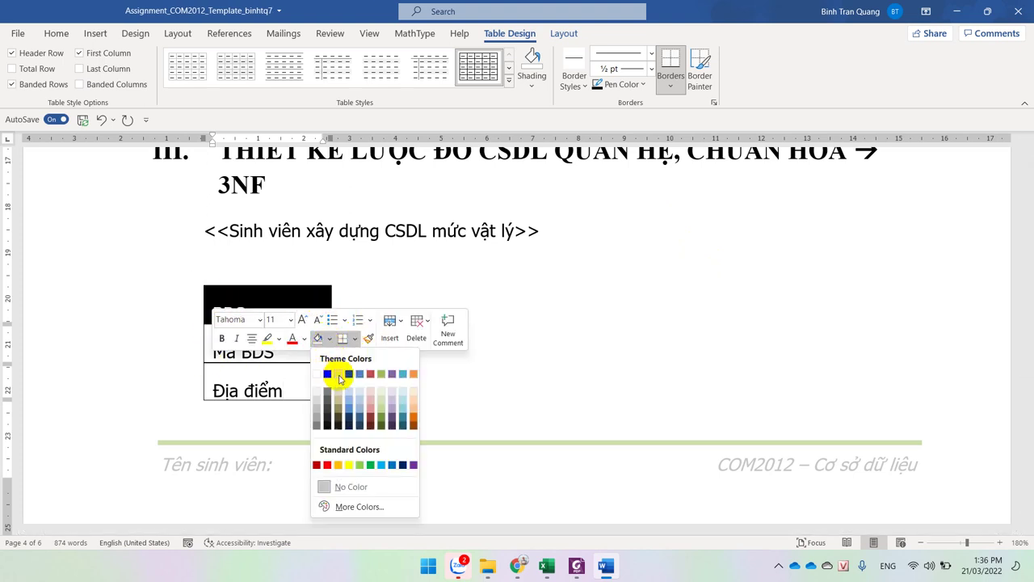
left_click(338, 374)
left_click(290, 365)
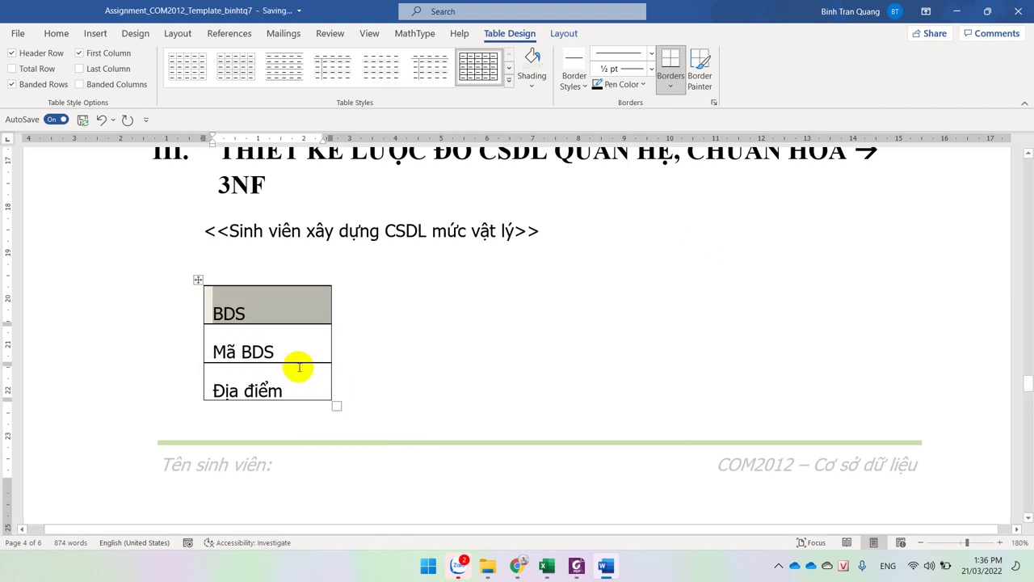
- Make the Mã BDS key attribute in the table bold and underlined
left_click_drag(288, 351, 212, 350)
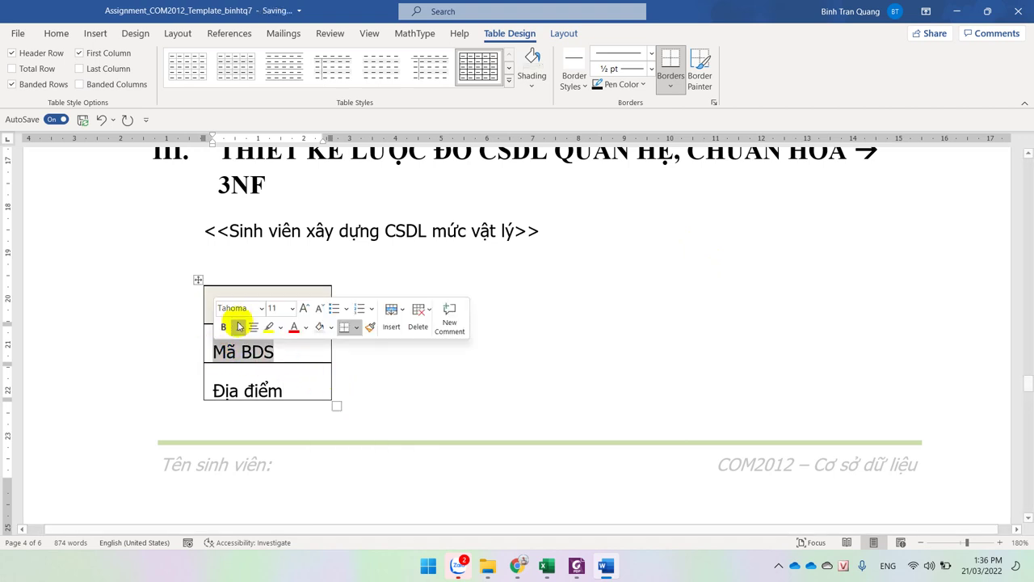
left_click(223, 328)
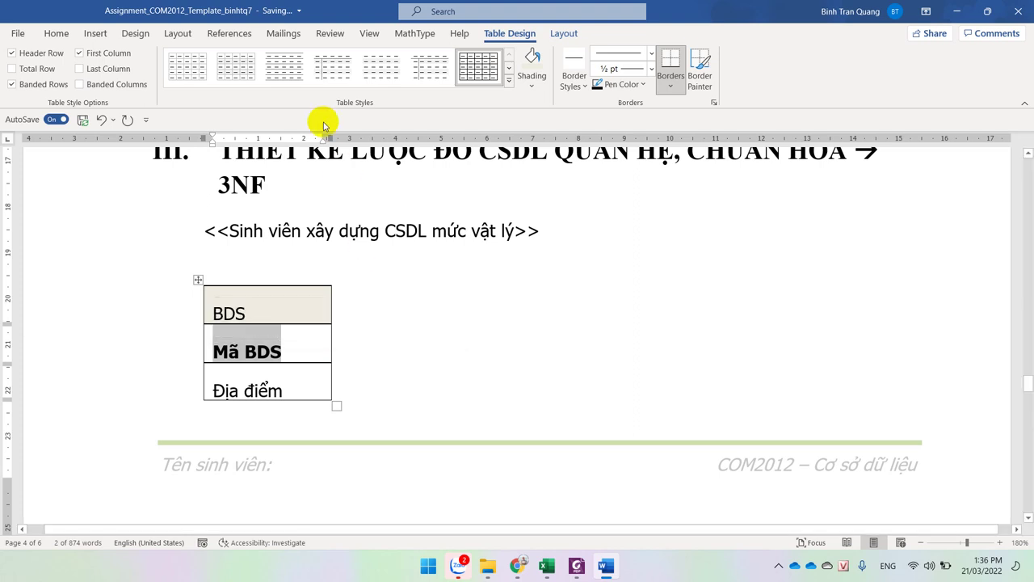
left_click(58, 33)
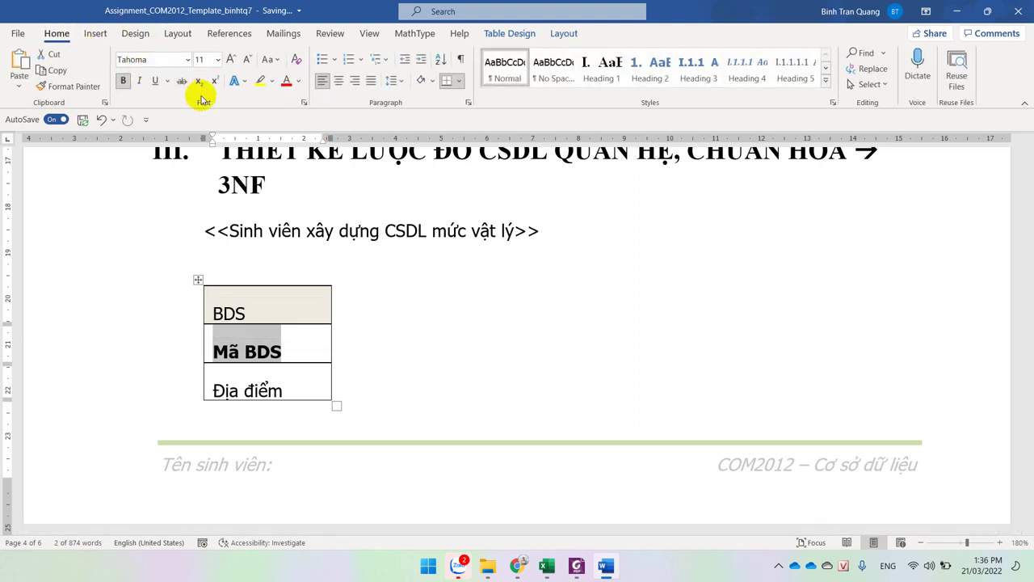
left_click(155, 82)
left_click(316, 351)
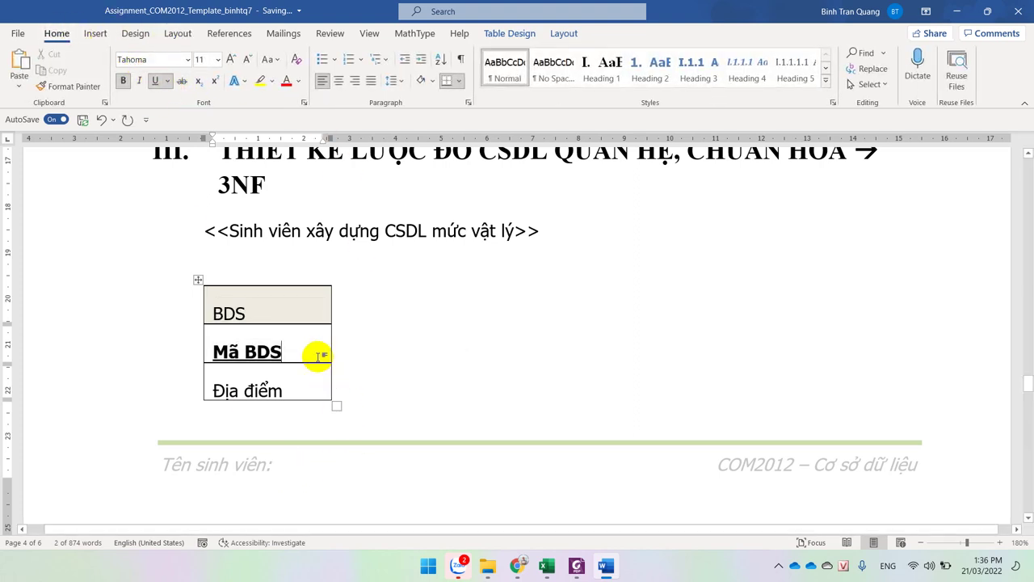
- Clear the text from the sample BDS table and cut the whole table out of section III
left_click(198, 280)
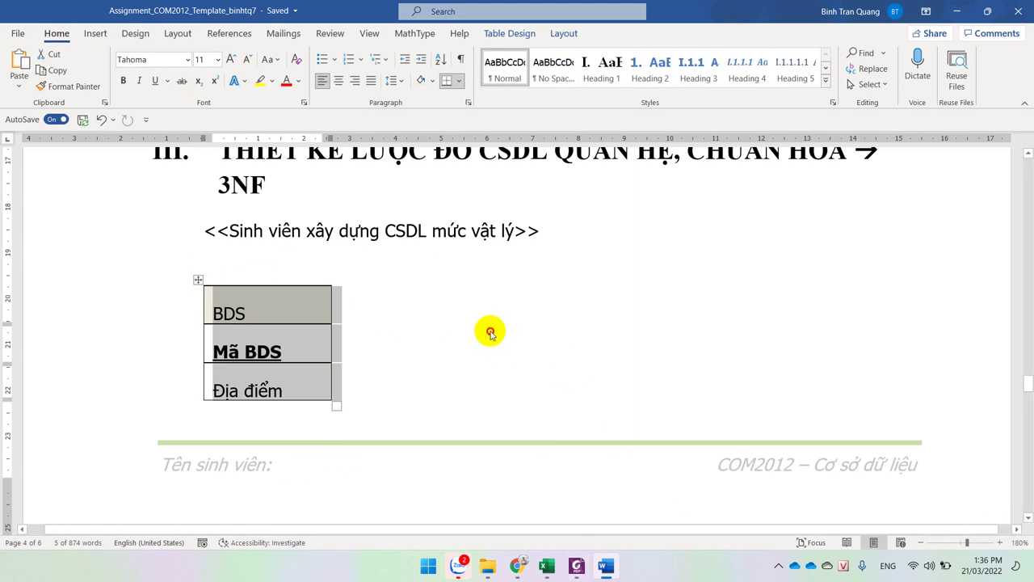
left_click(485, 330)
left_click(196, 280)
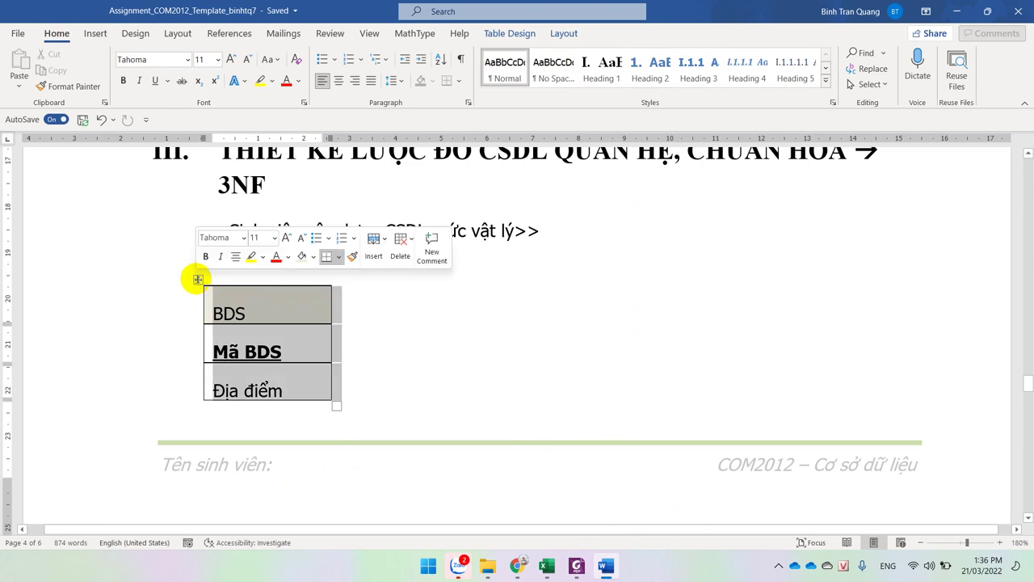
key("Delete")
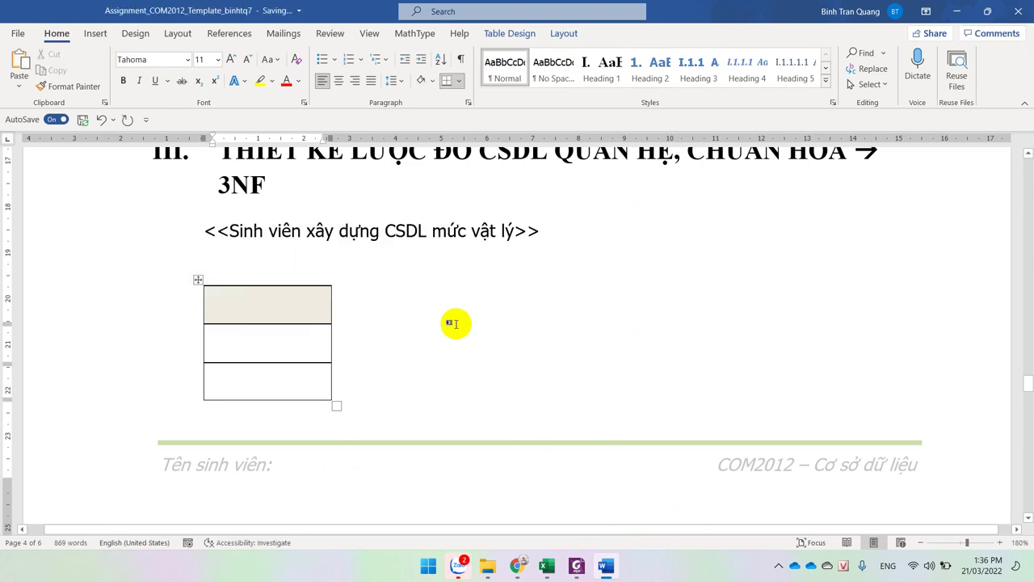
left_click(198, 280)
right_click(198, 279)
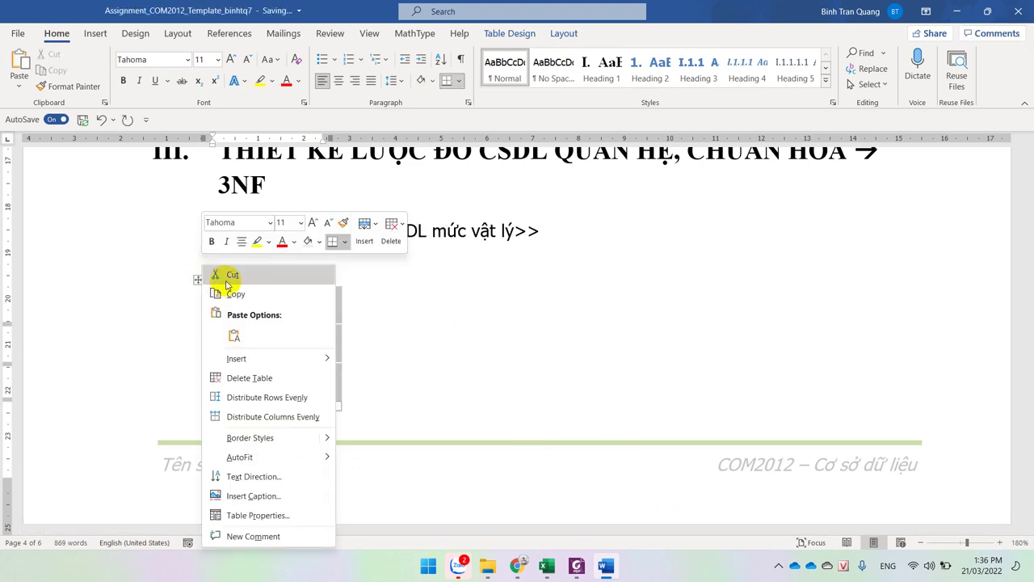
left_click(232, 272)
- Select the schema picture on page 5 and examine its csh, bds, vanphong, thannhan and nhanvien tables
scroll(303, 356, "down", 3)
scroll(303, 356, "down", 4)
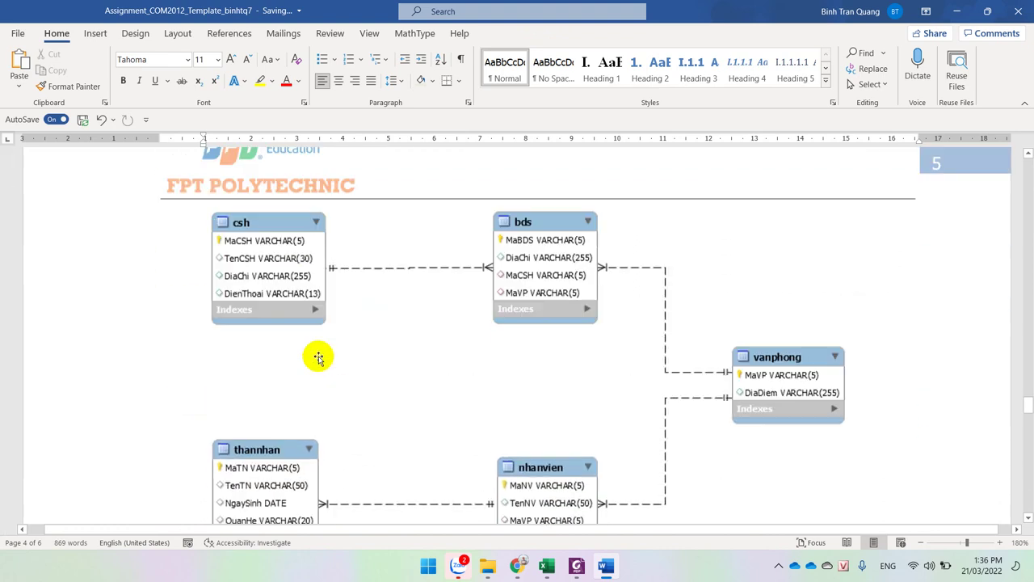
left_click(283, 192)
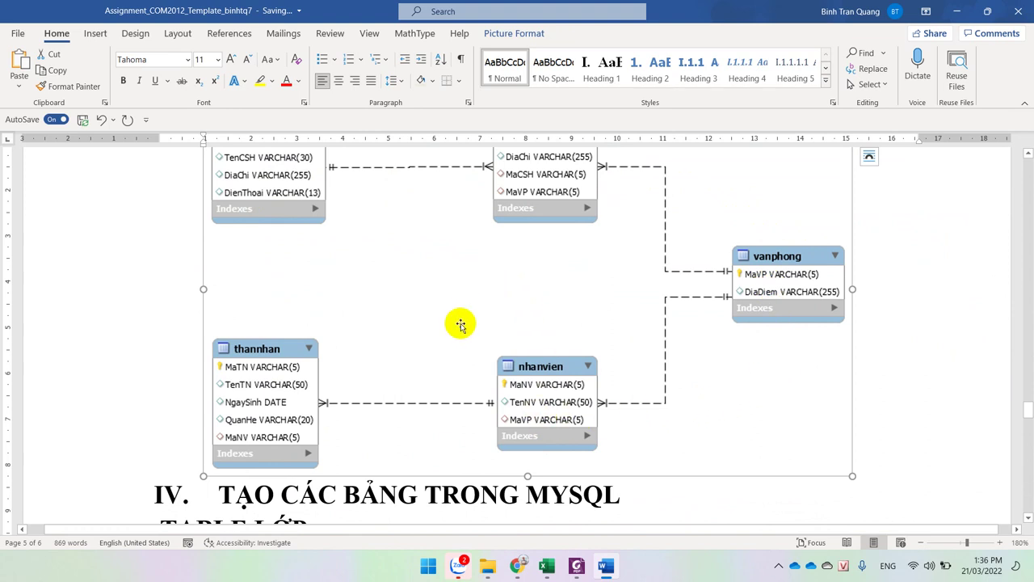
- Switch to MySQL Workbench and connect to Local instance MySQL80 with the root account password
scroll(460, 324, "up", 3)
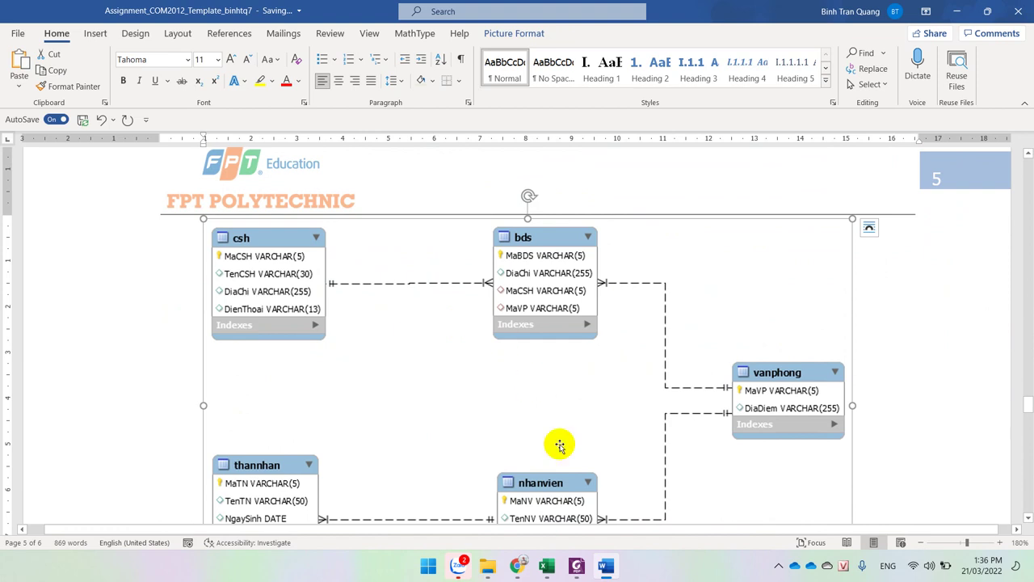
left_click(429, 565)
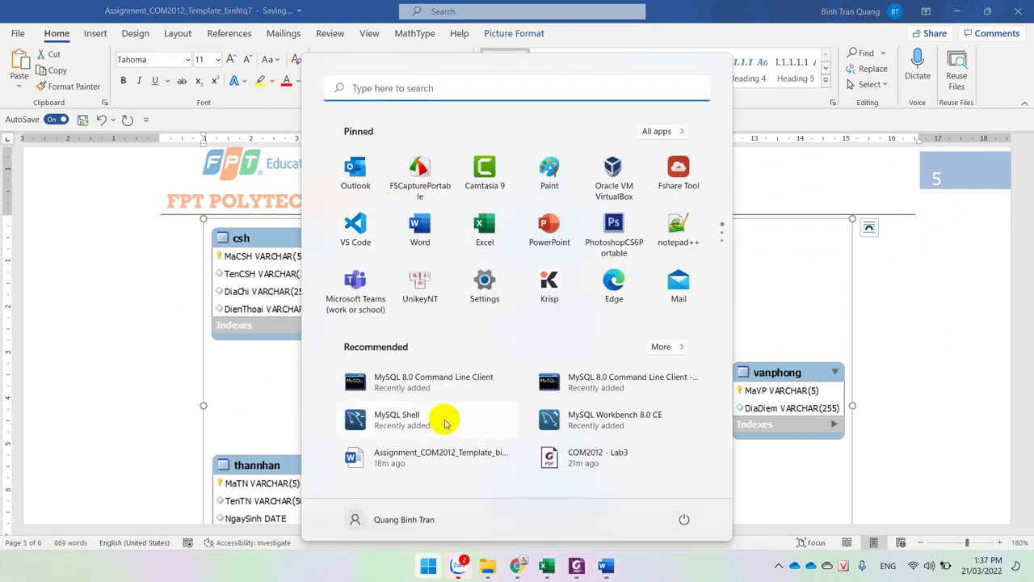
left_click(884, 409)
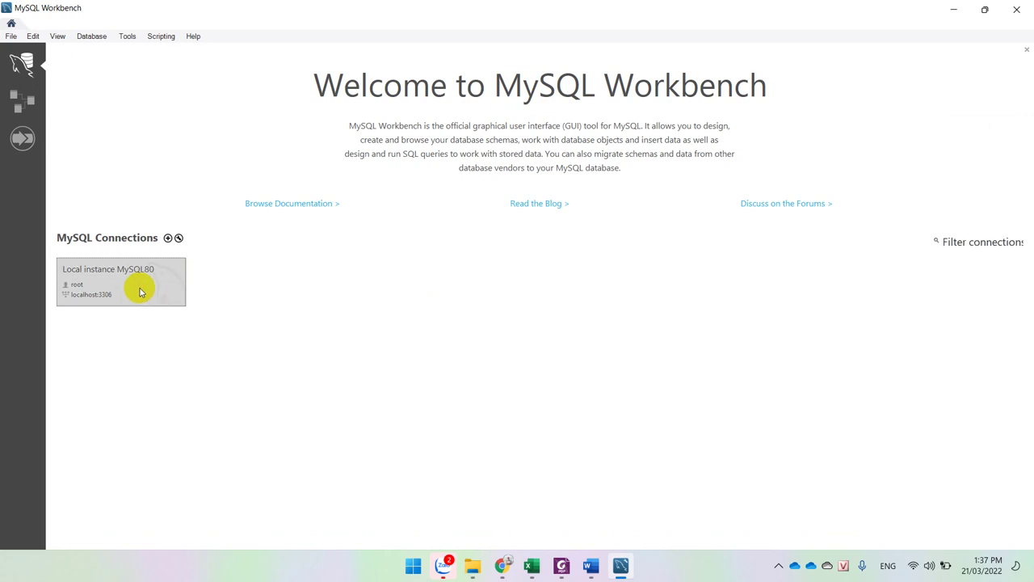
left_click(141, 289)
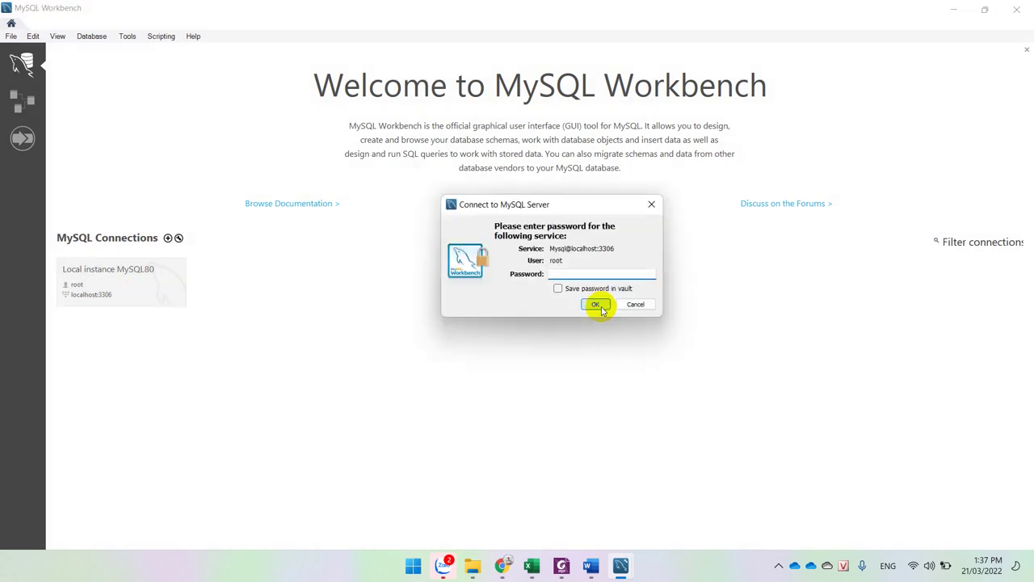
left_click(595, 305)
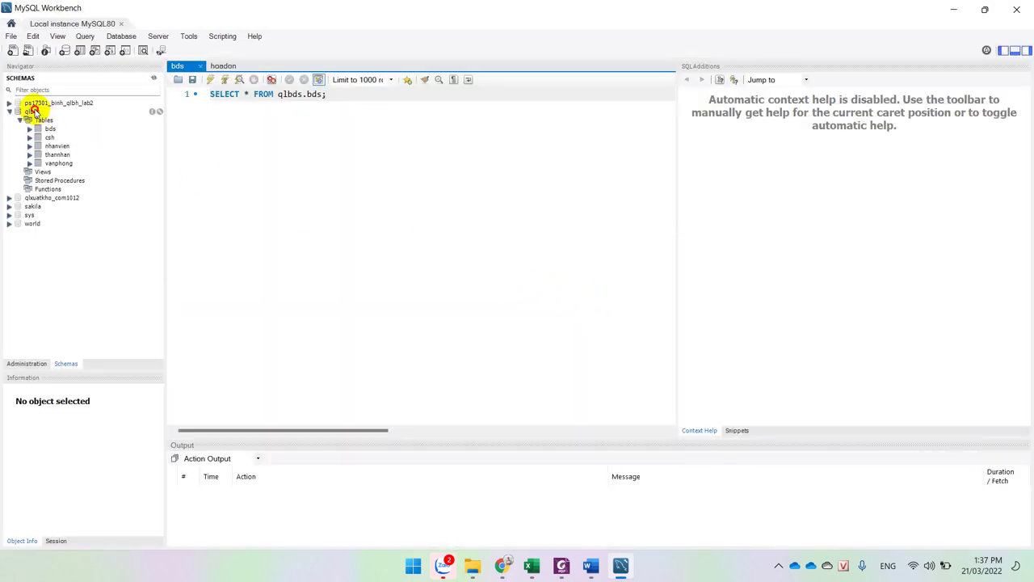
- Open the bds and csh tables of the qlbds schema in the table editor to view their structure
left_click(32, 111)
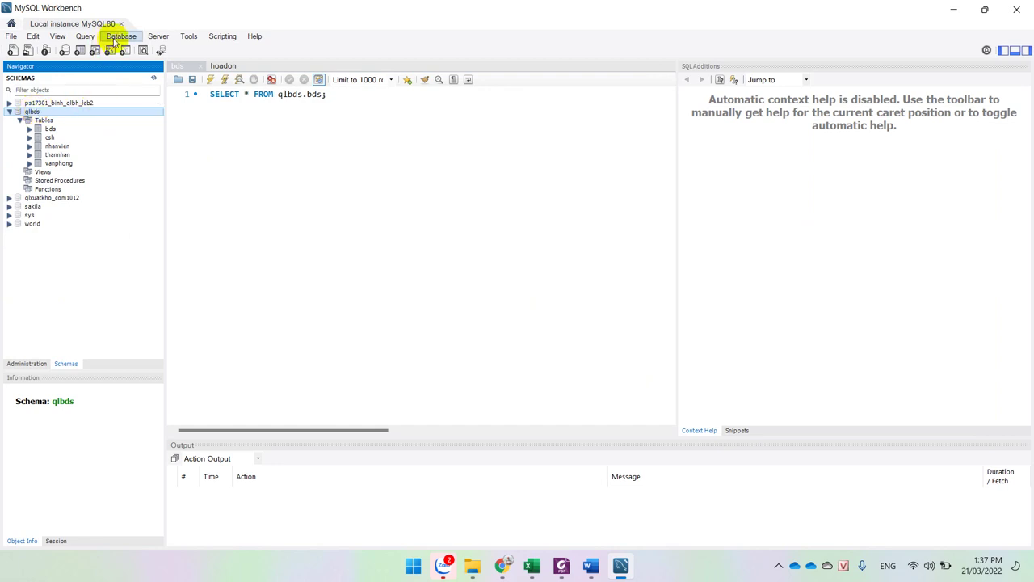
left_click(188, 37)
mouse_move(156, 39)
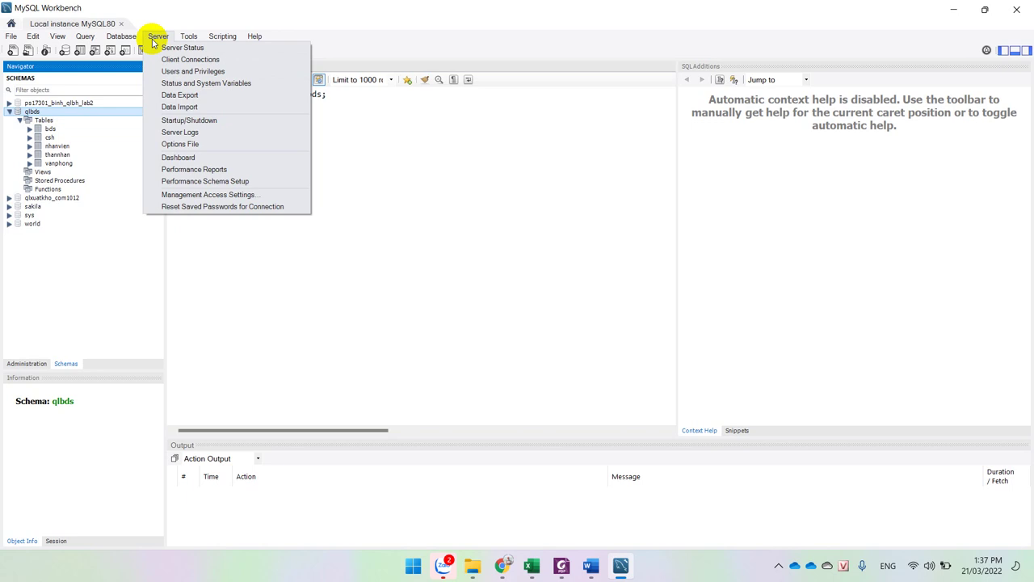
mouse_move(120, 40)
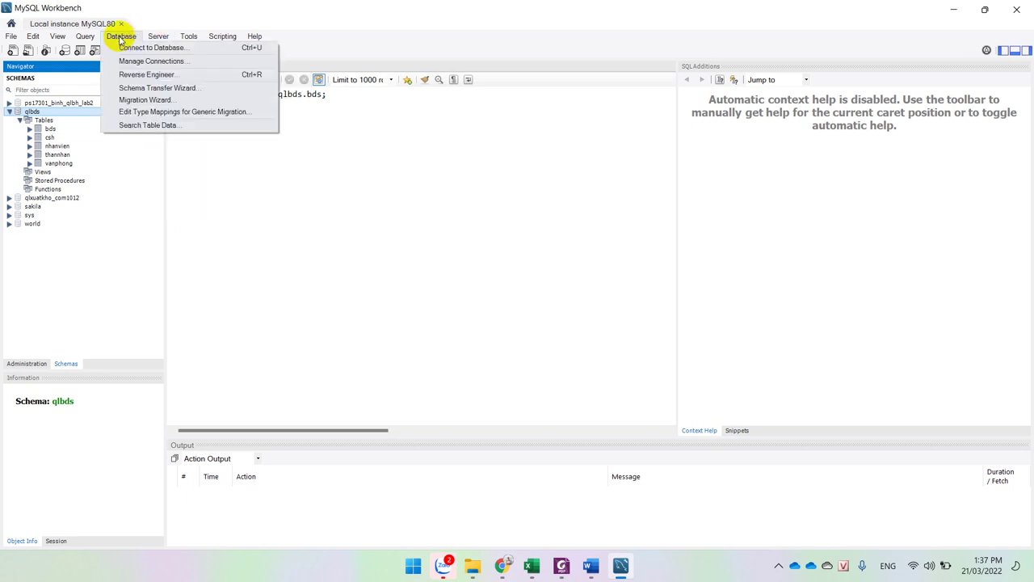
left_click(48, 129)
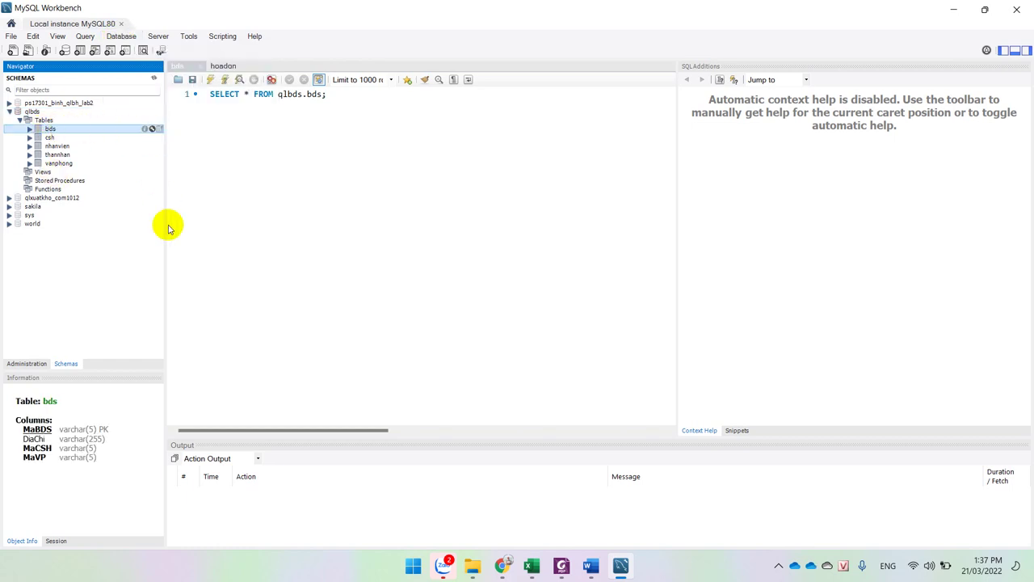
left_click(152, 128)
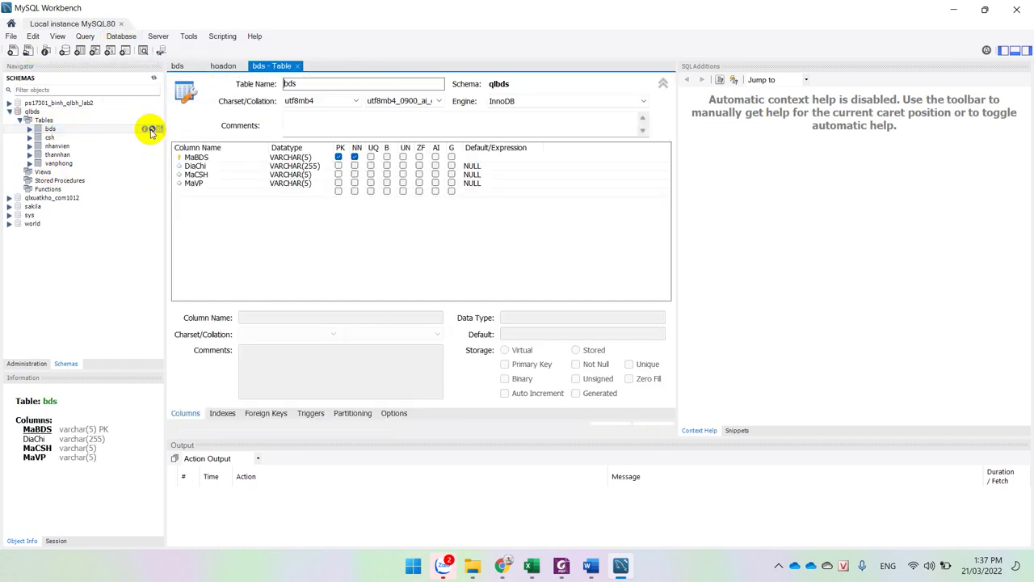
left_click(89, 137)
left_click(153, 138)
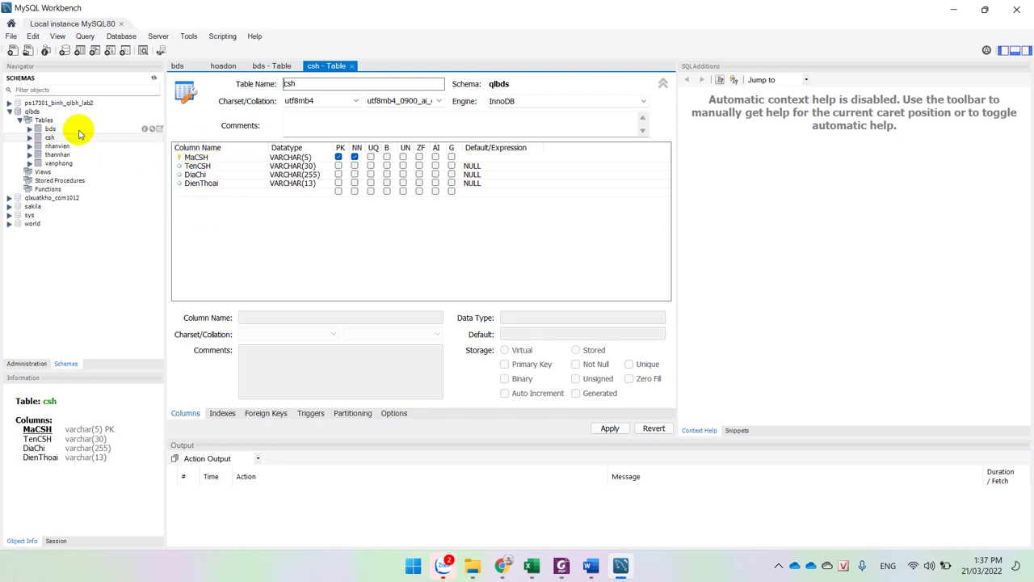
left_click(147, 130)
left_click(152, 129)
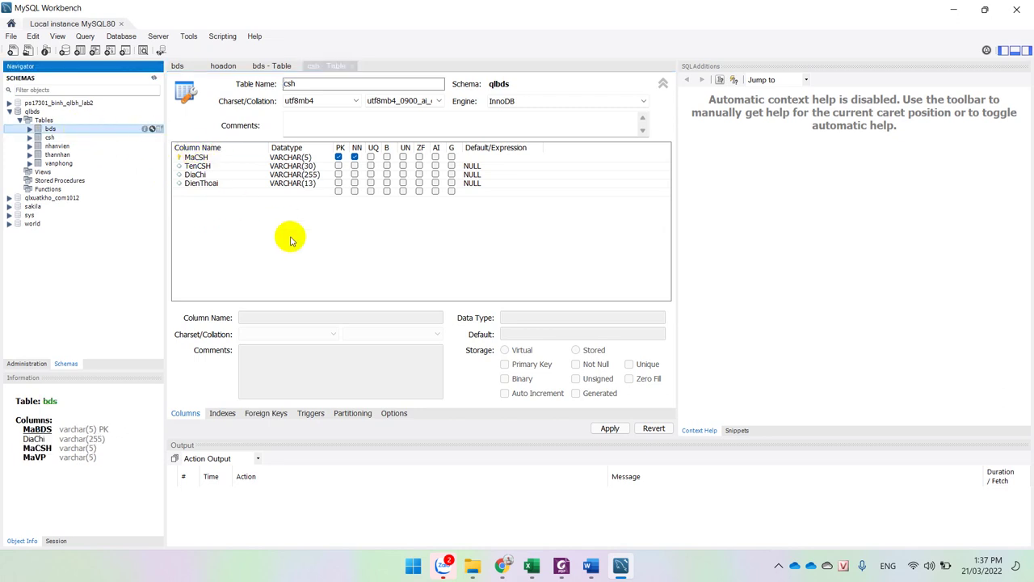
- Examine the MaBDS, MaCSH and MaVP columns in the bds table definition
left_click(197, 159)
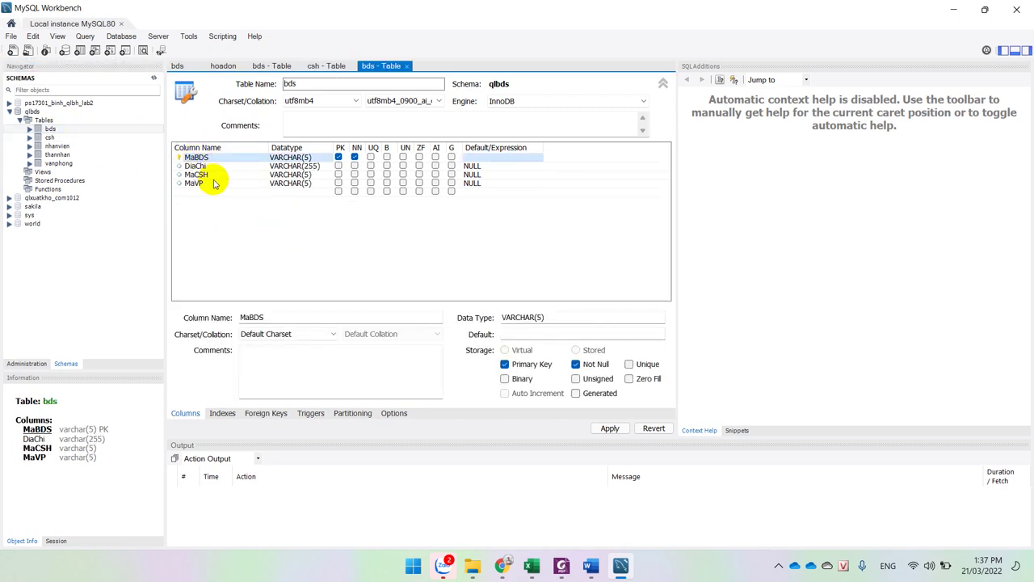
left_click(202, 174)
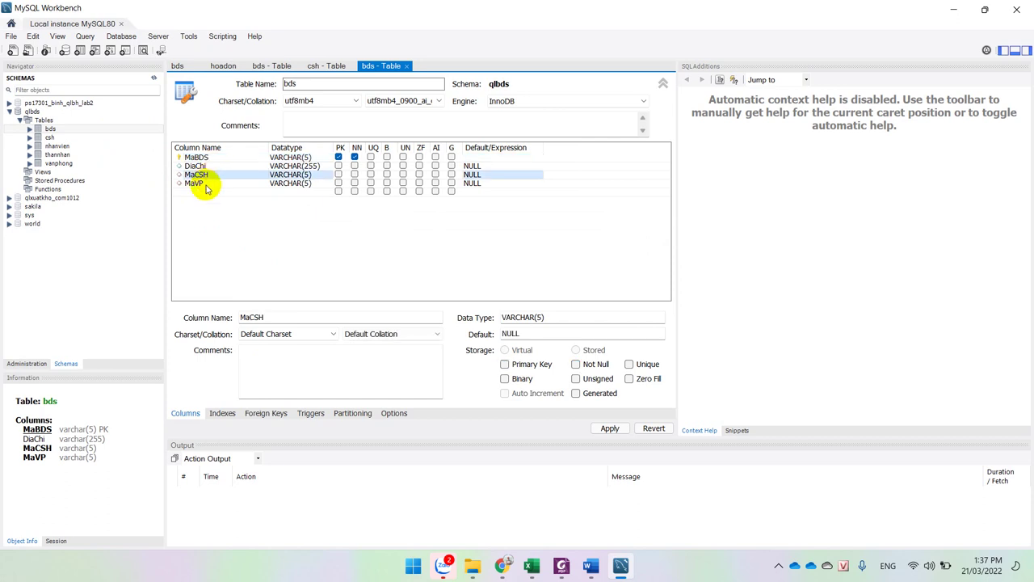
left_click(203, 185)
left_click(207, 175)
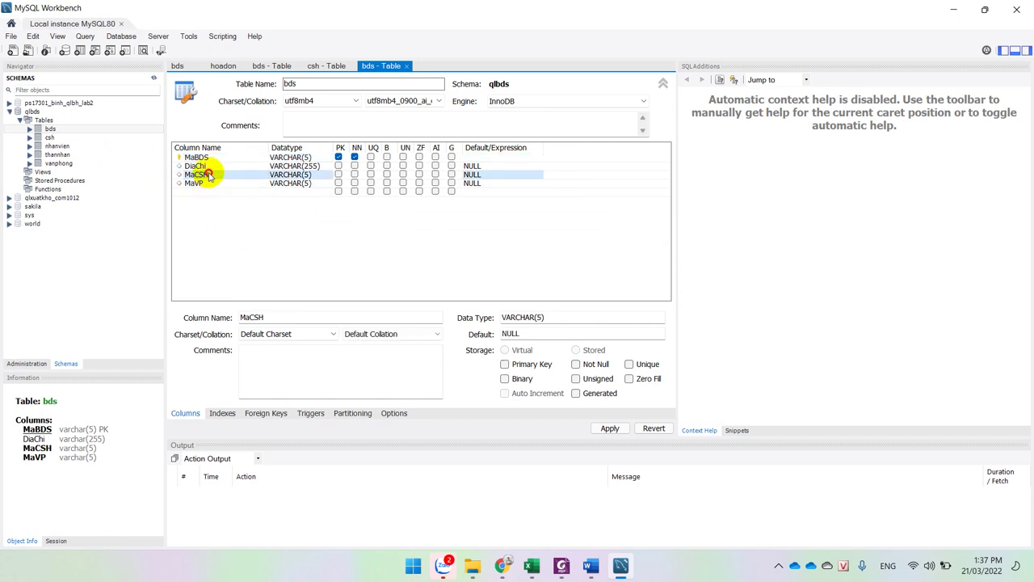
left_click(204, 184)
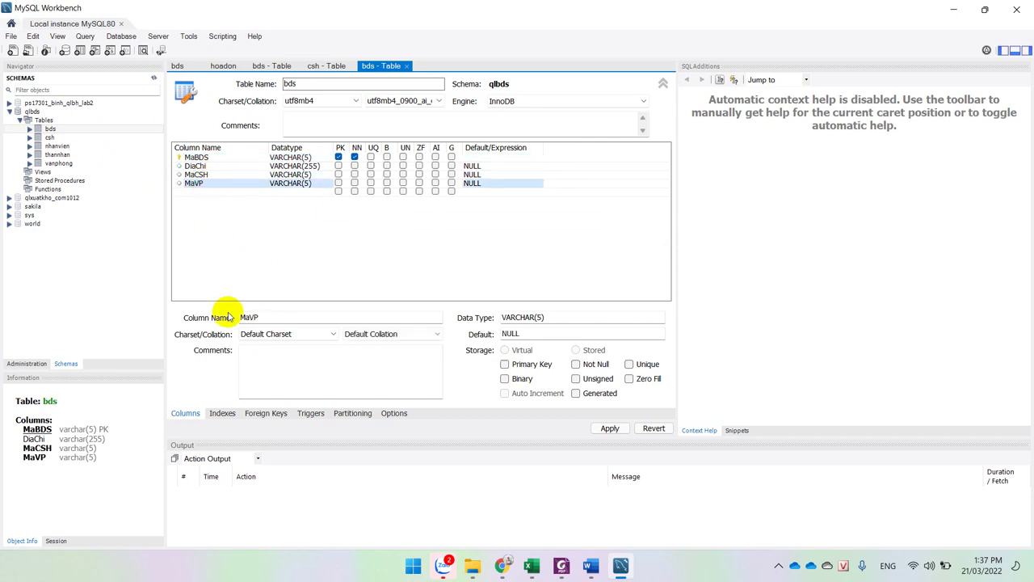
- Inspect the bds table's foreign keys fkCSH and fkVanPhong with their referenced tables and columns
left_click(254, 414)
left_click(192, 160)
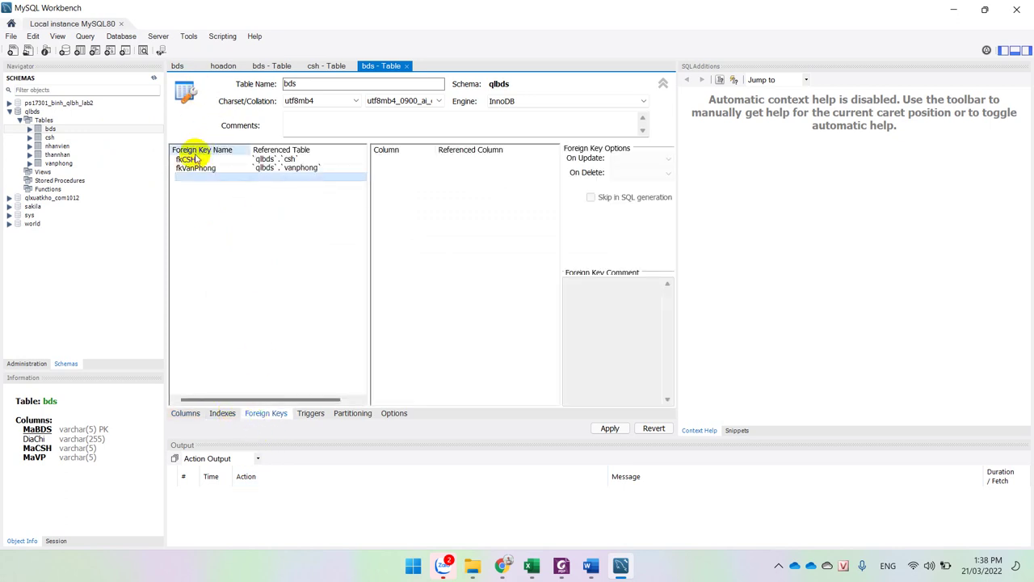
left_click(198, 169)
key("Down")
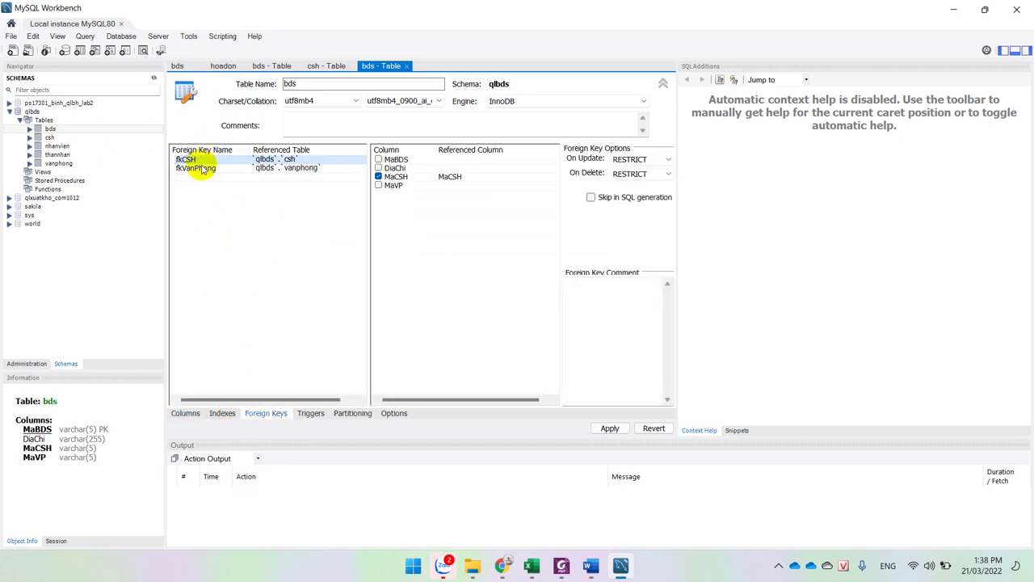
left_click(207, 161)
left_click(202, 170)
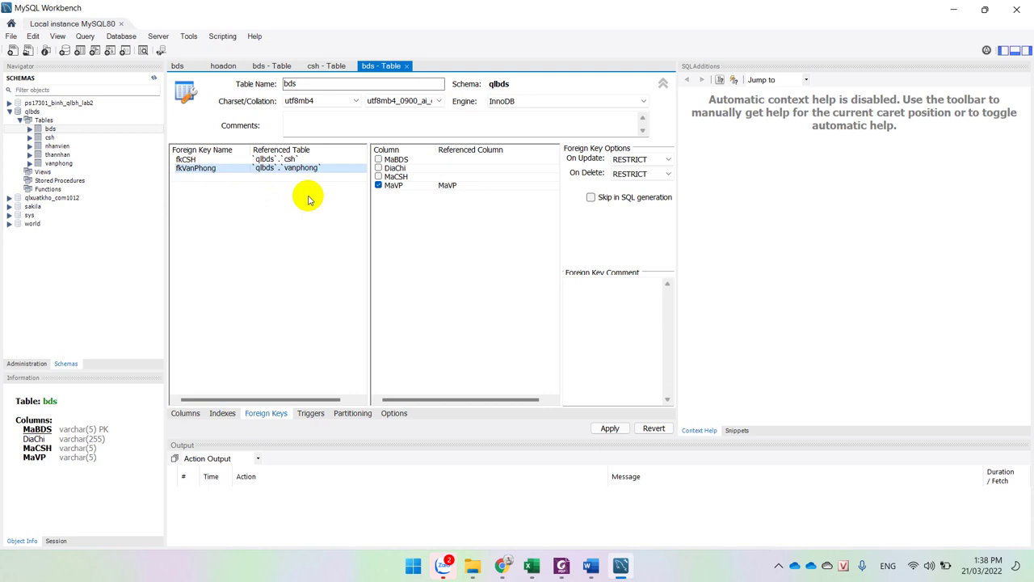
- Start Reverse Engineer with the default root connection to 127.0.0.1, port 3306, supply the account password and proceed to schema selection
left_click(120, 37)
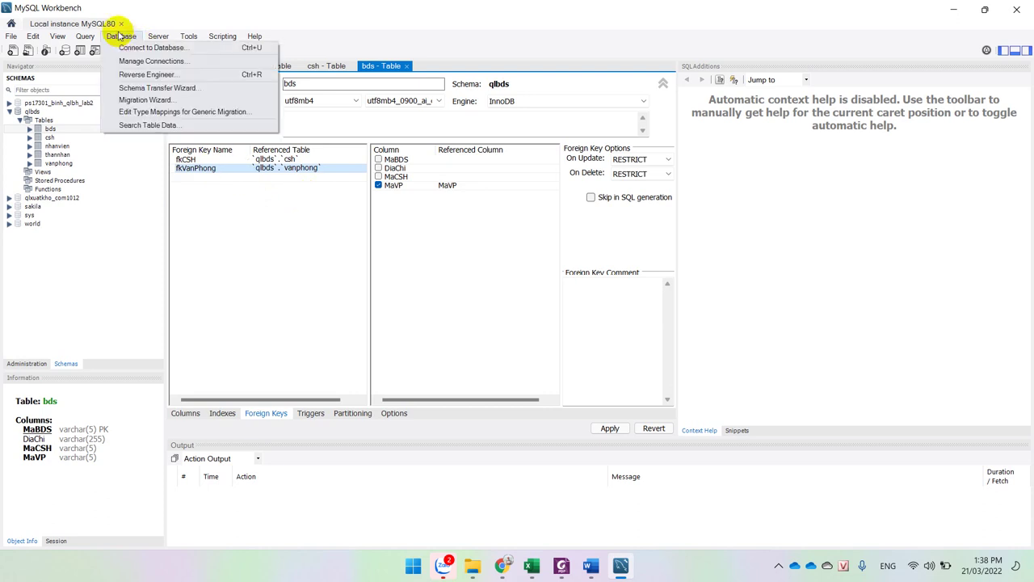
left_click(160, 75)
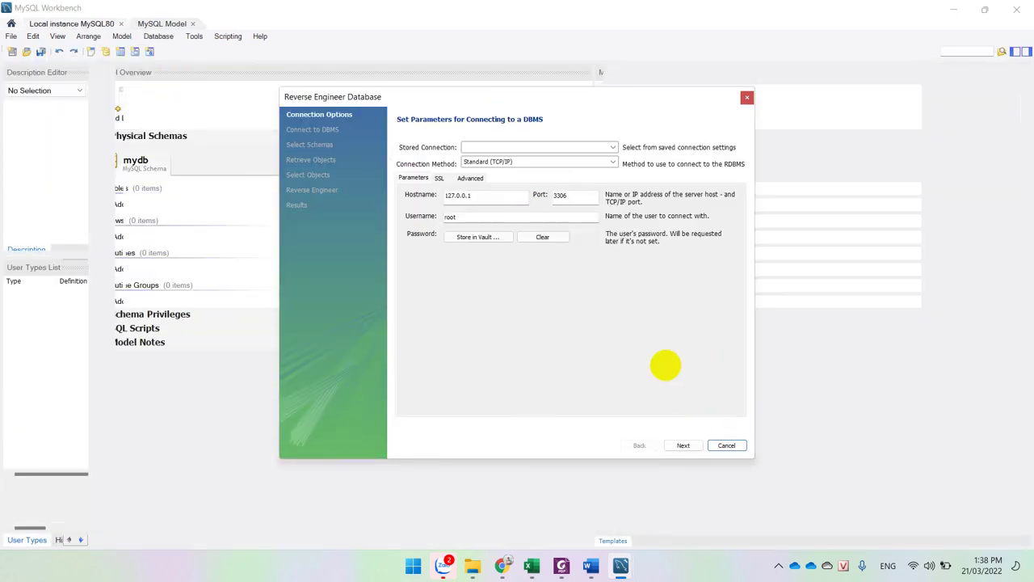
left_click(683, 445)
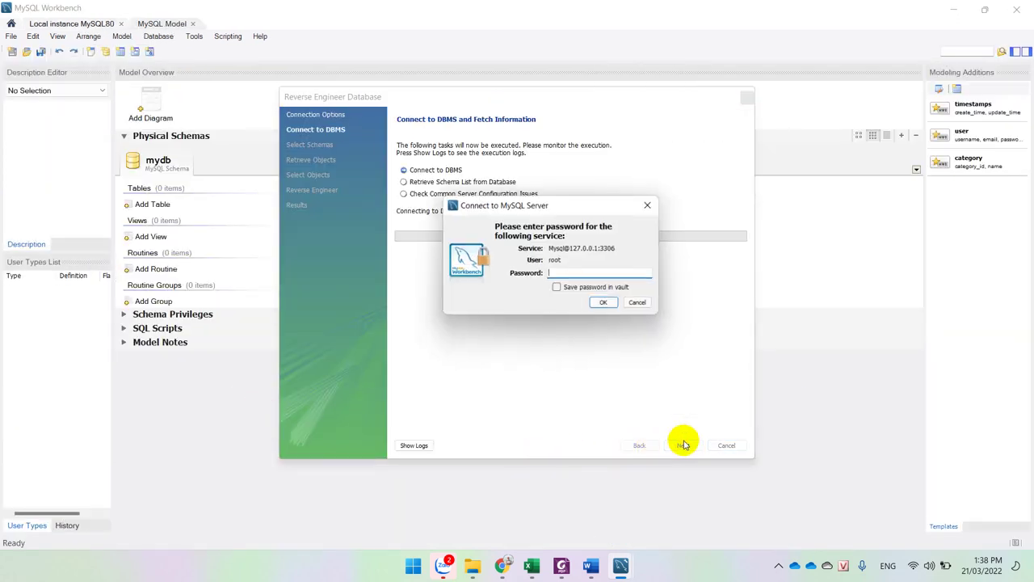
left_click(607, 305)
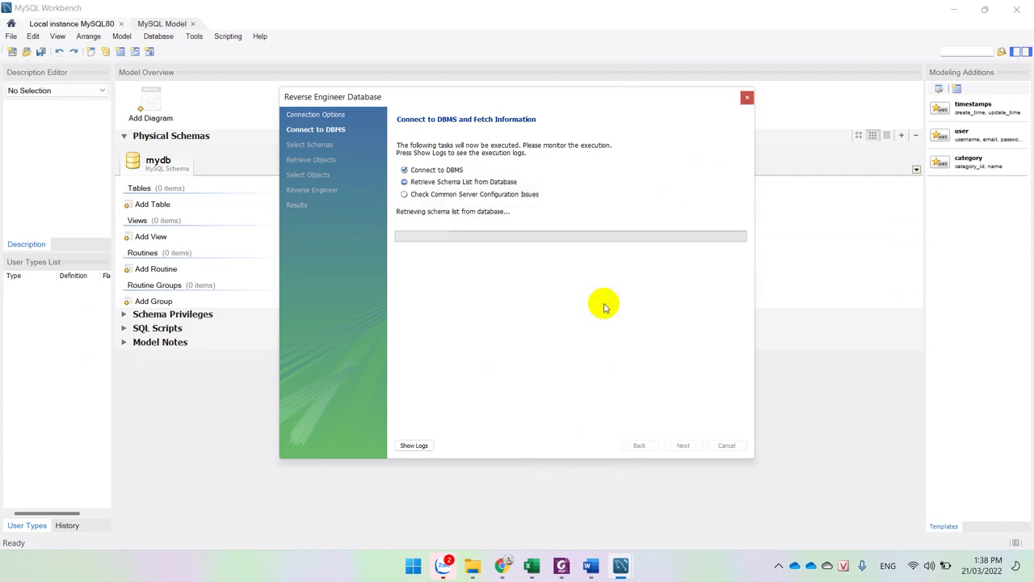
left_click(683, 445)
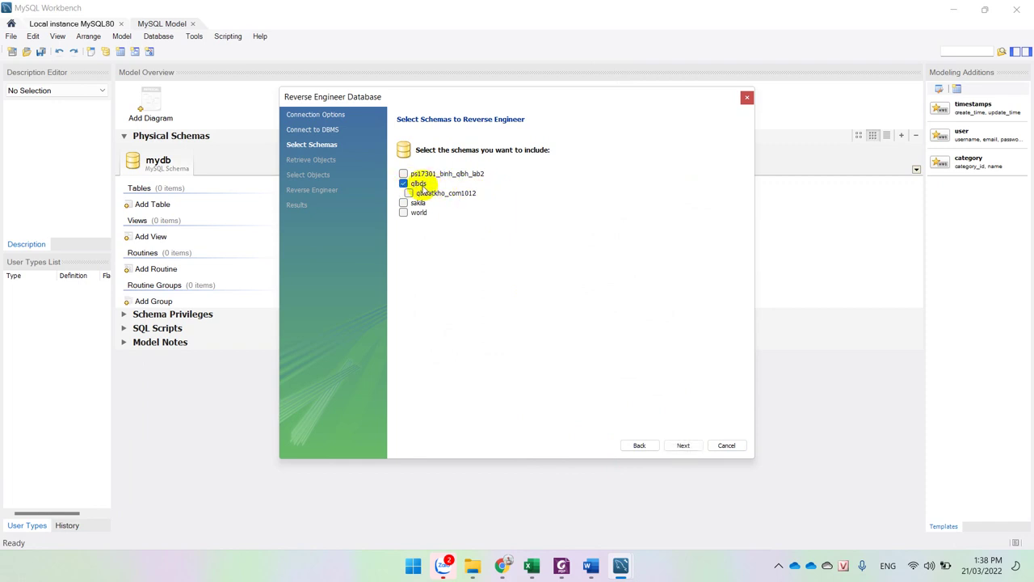
- Choose the qlbds schema, reverse engineer its tables with imported objects placed on a diagram, and finish the wizard
left_click(683, 445)
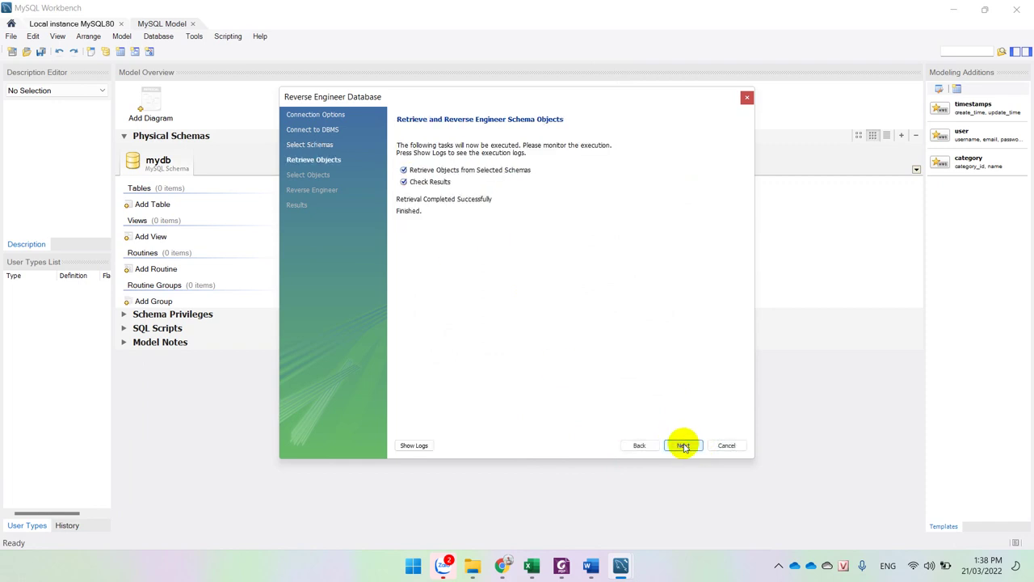
left_click(683, 446)
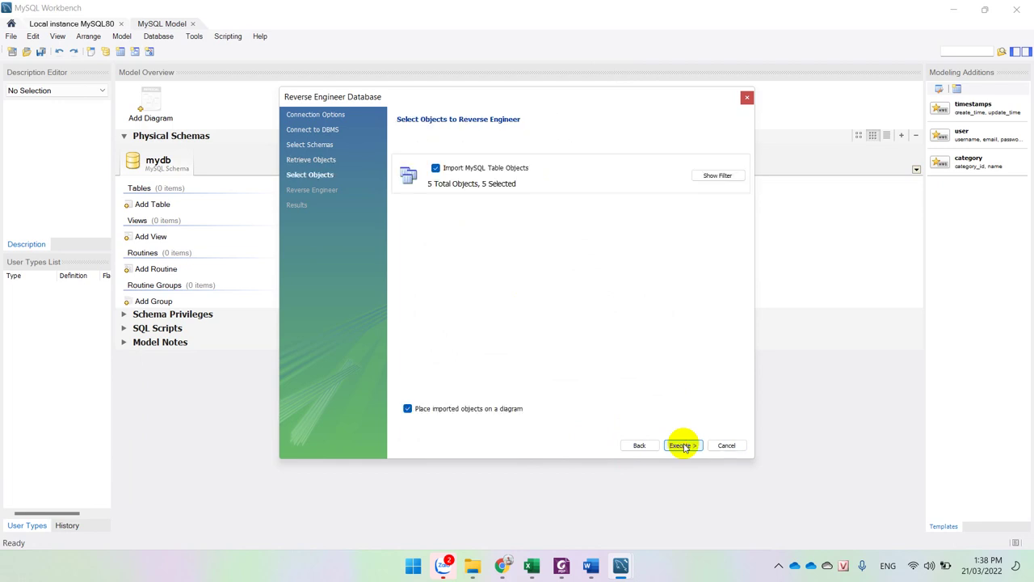
left_click(683, 446)
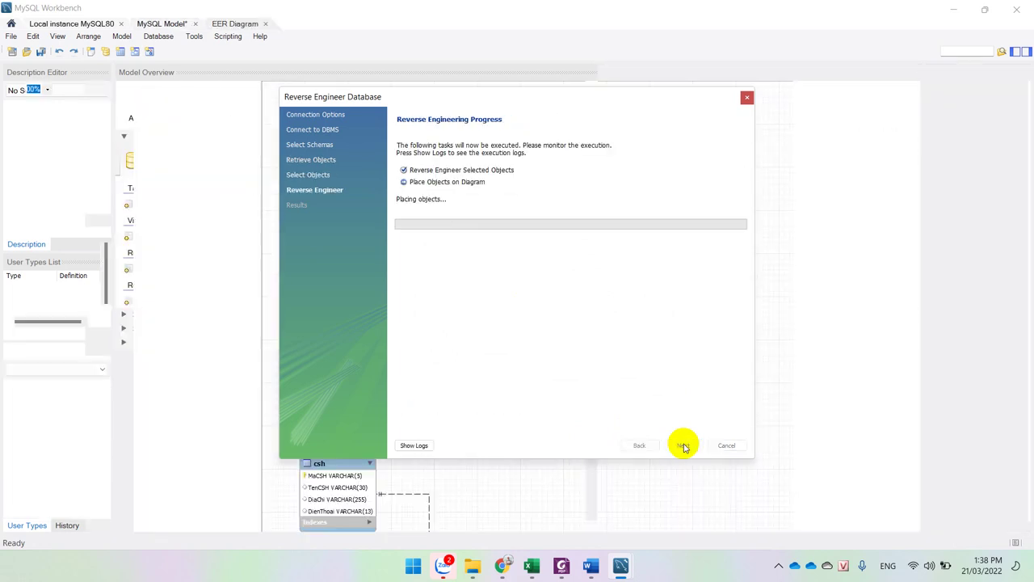
left_click(682, 445)
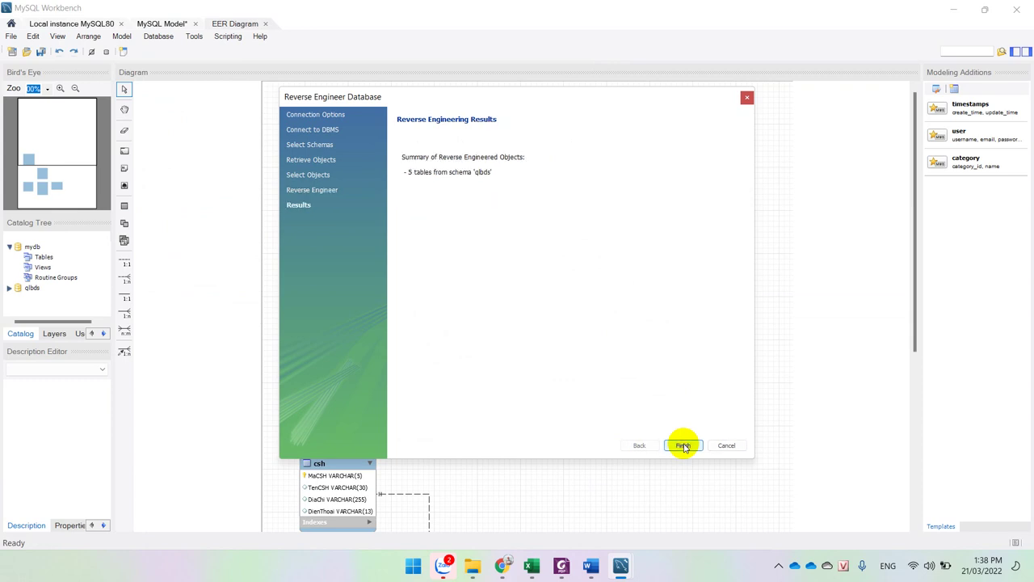
left_click(683, 445)
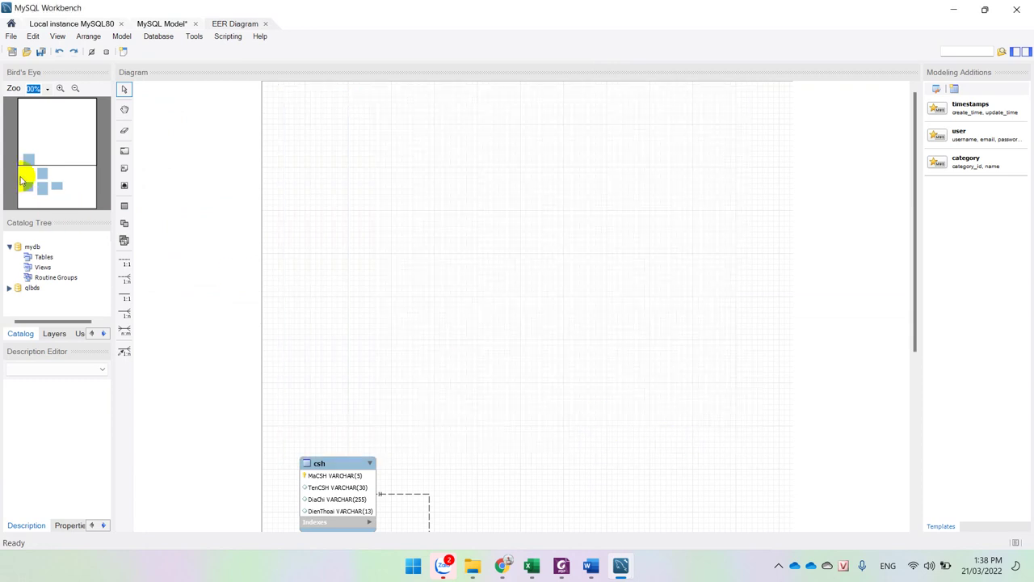
- Arrange the EER diagram by placing bds beside csh and vanphong to the right of all other tables
left_click(40, 173)
left_click(40, 186)
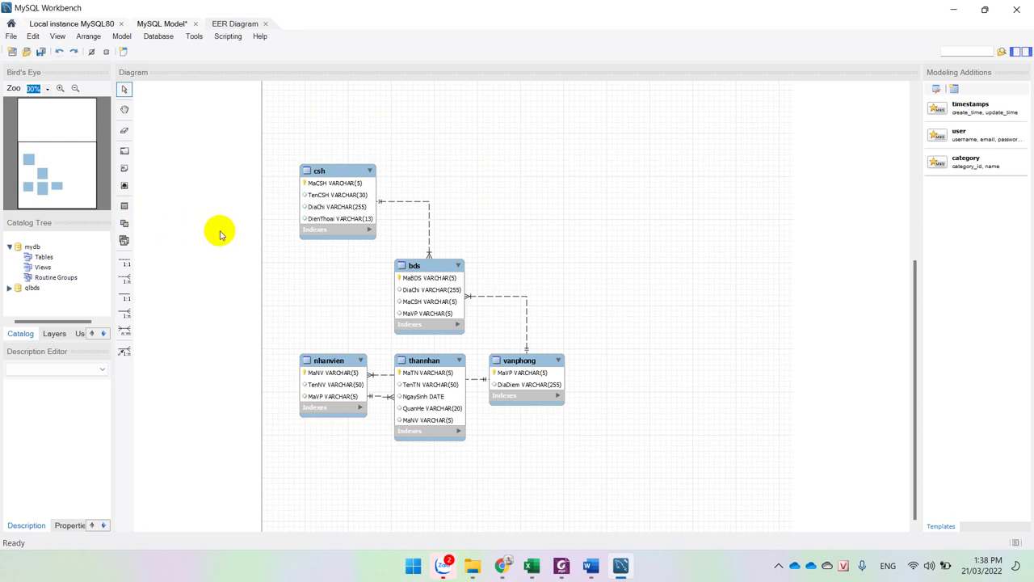
left_click(38, 176)
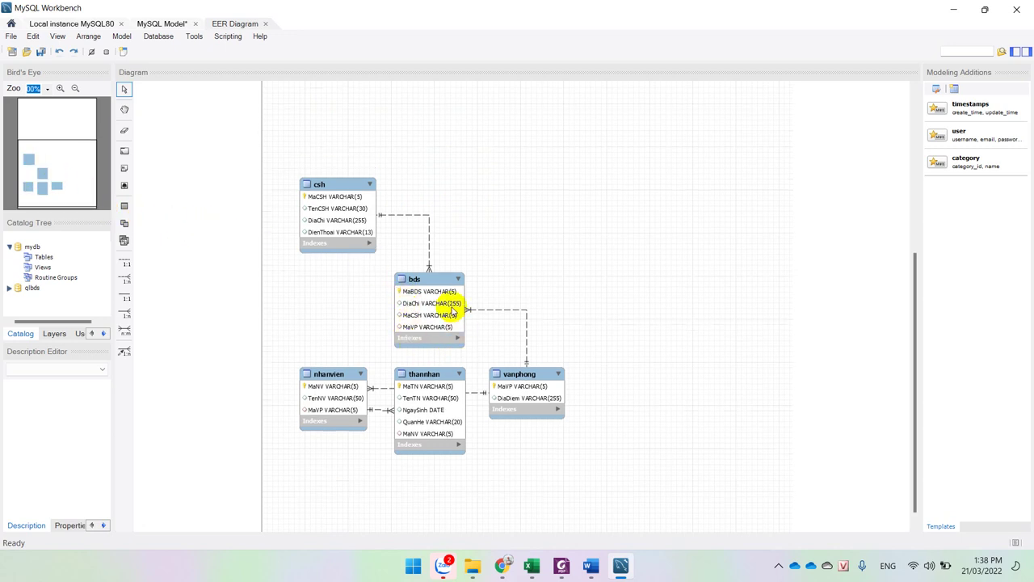
left_click_drag(433, 291, 467, 197)
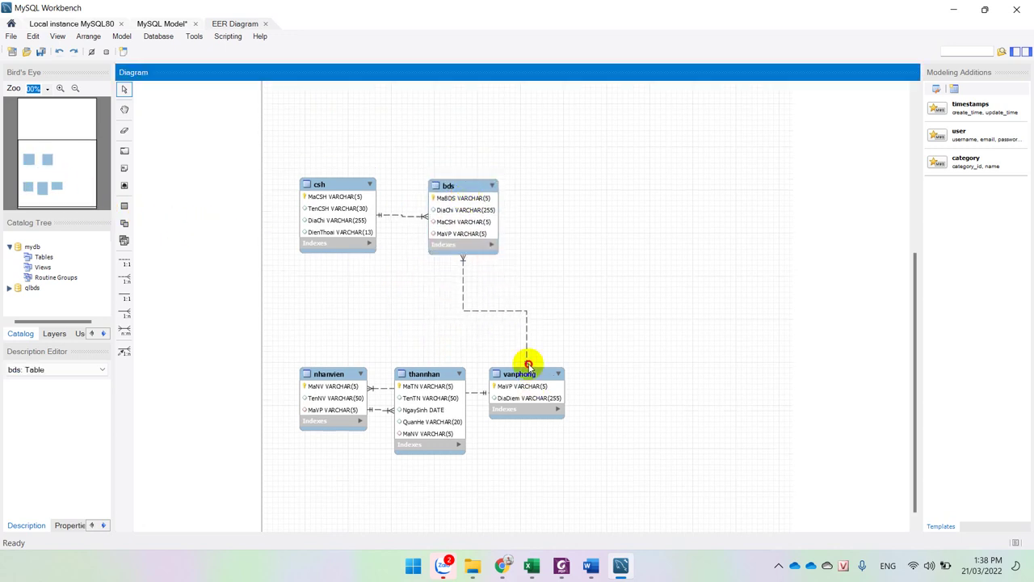
left_click(531, 350)
left_click_drag(530, 376, 692, 282)
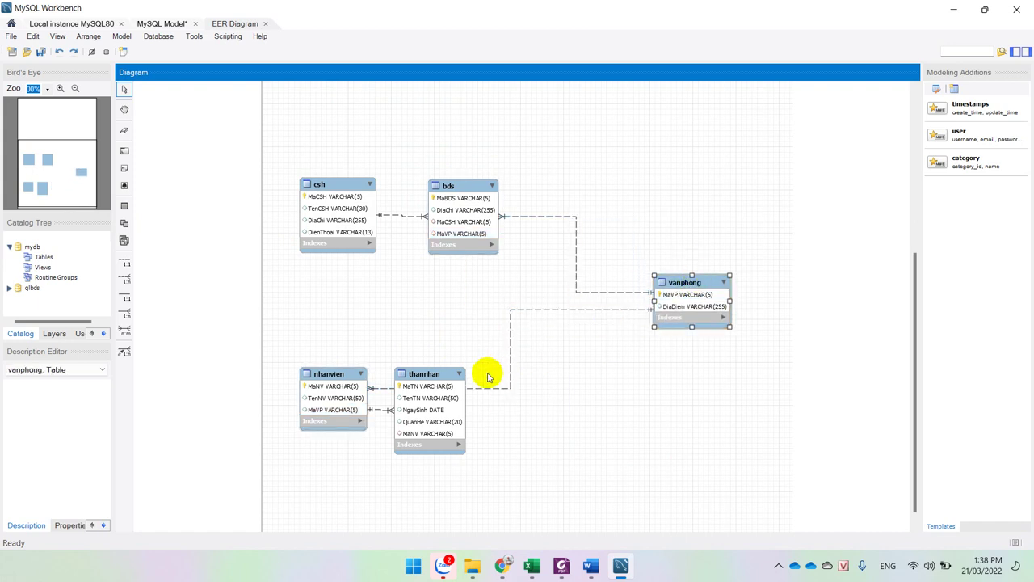
- Place nhanvien between thannhan and vanphong, with thannhan below csh, so their relationship lines do not cross
left_click_drag(426, 376, 471, 333)
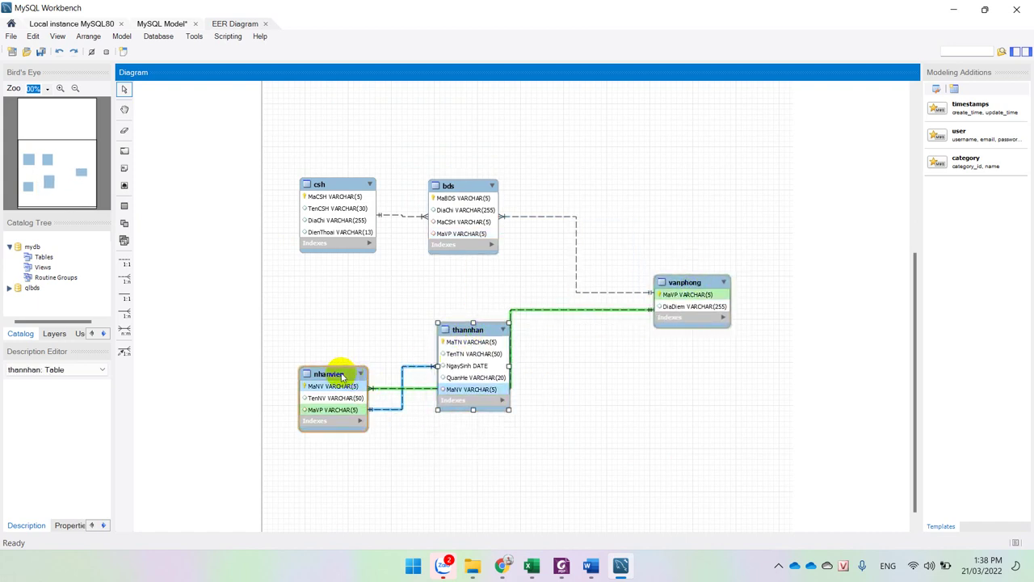
left_click_drag(315, 373, 541, 355)
left_click_drag(485, 331, 358, 330)
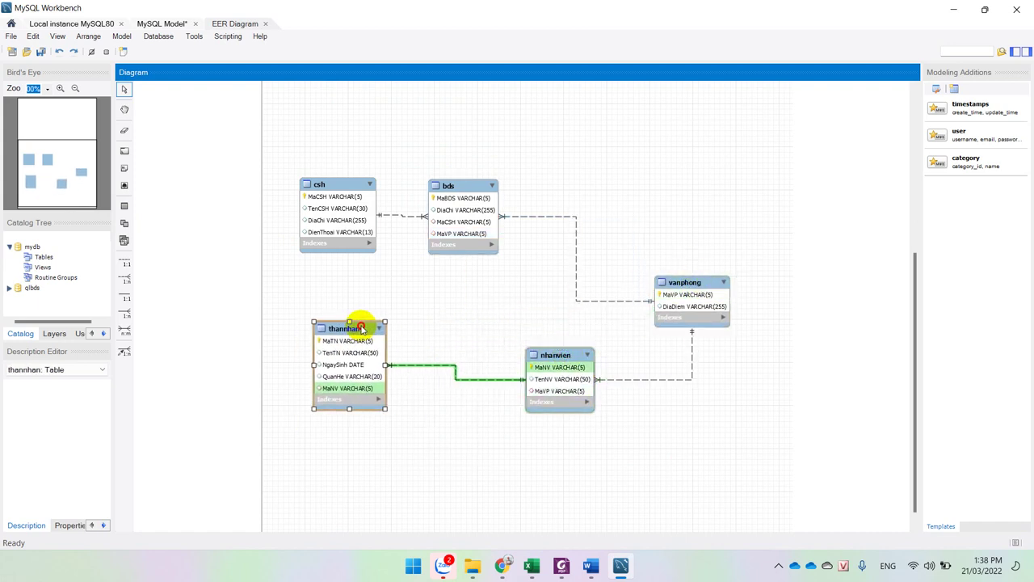
- Move nhanvien next to thannhan, then shift bds and nhanvien toward vanphong so the two tables are aligned vertically
left_click_drag(554, 346, 474, 337)
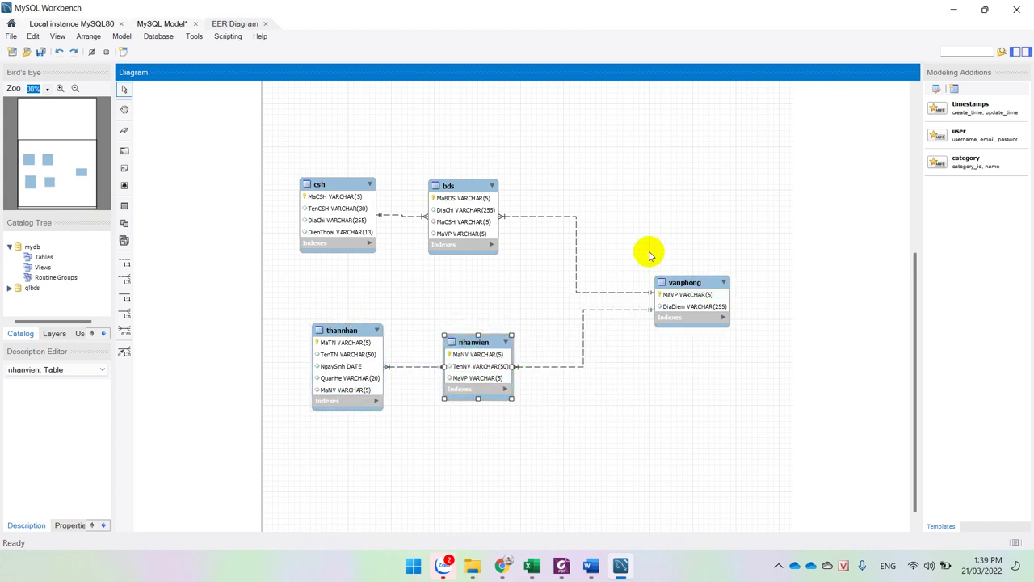
left_click_drag(483, 192, 522, 194)
left_click_drag(484, 345, 532, 345)
left_click(598, 393)
left_click(531, 340)
left_click(794, 449)
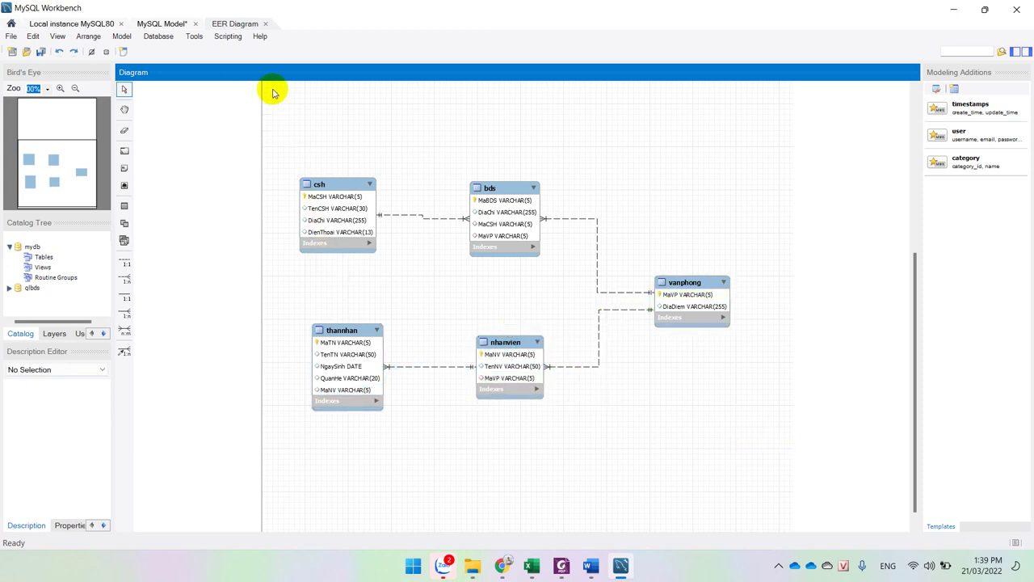
left_click(11, 38)
mouse_move(47, 148)
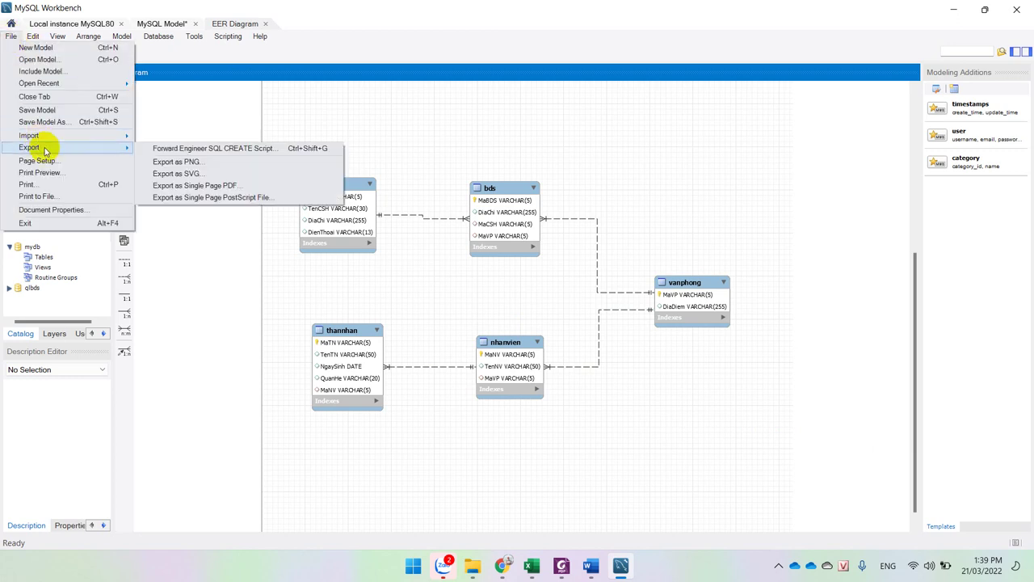
left_click(198, 163)
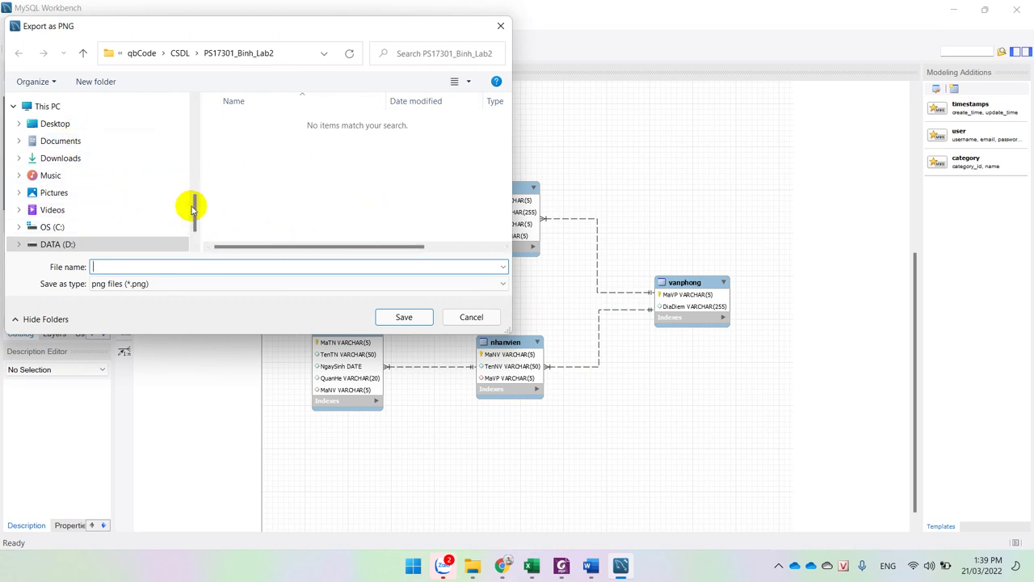
left_click_drag(195, 203, 194, 102)
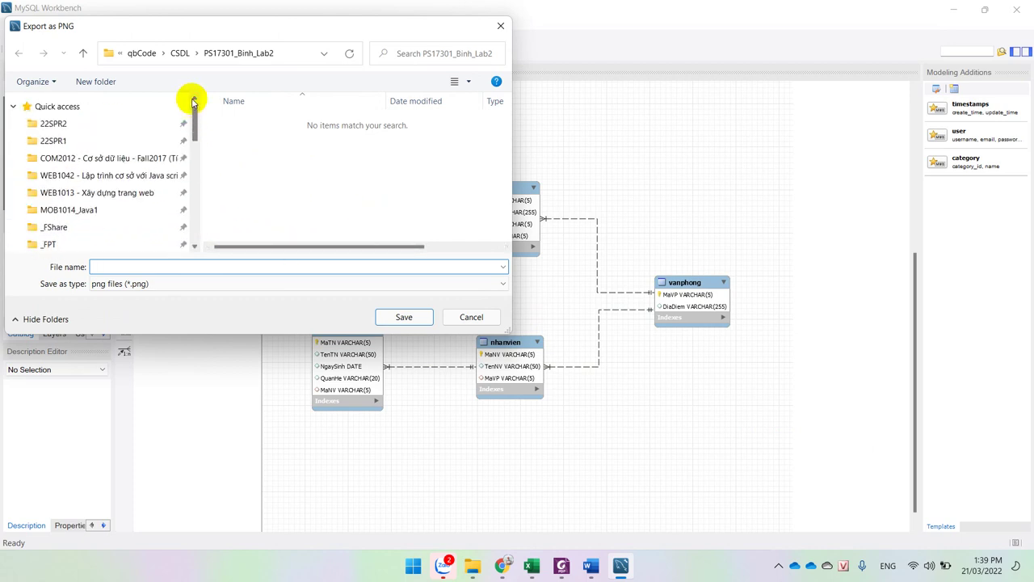
left_click(117, 162)
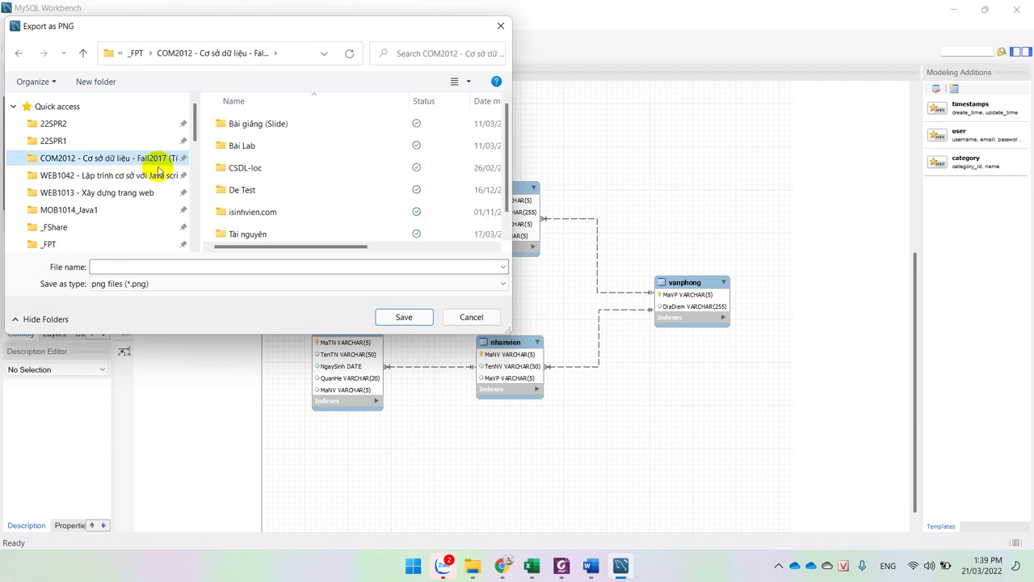
scroll(341, 197, "down", 1)
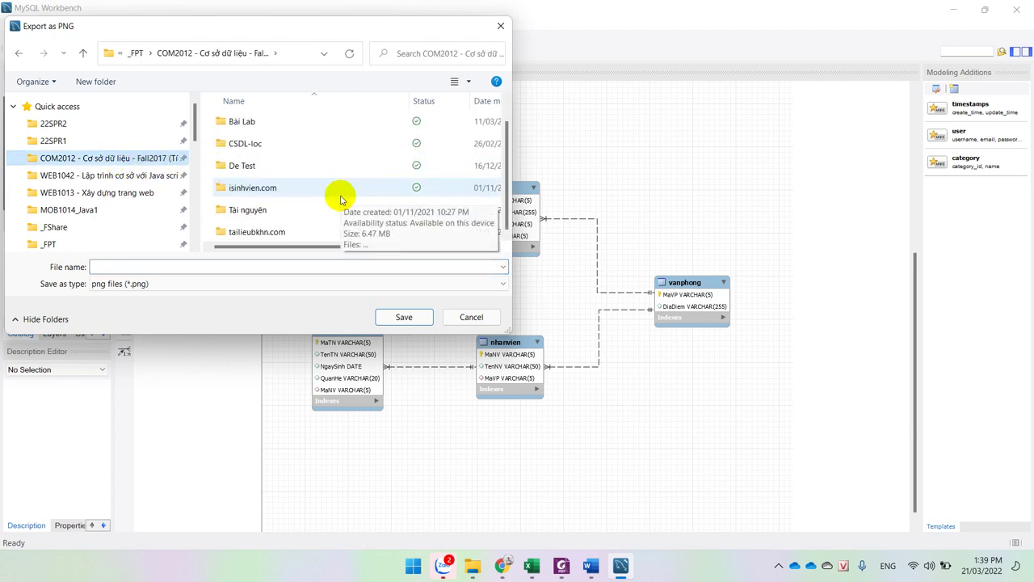
left_click(471, 316)
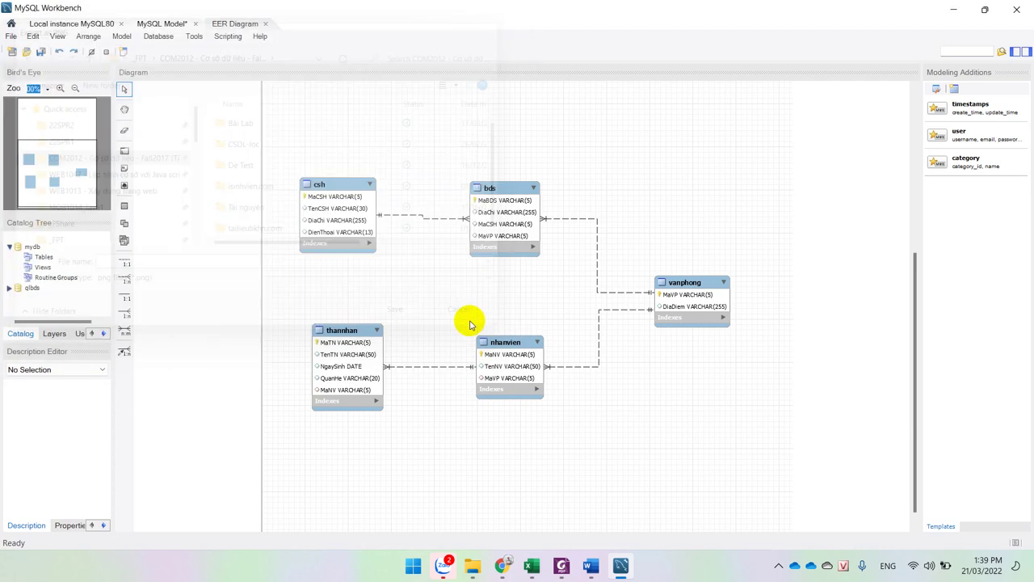
- Switch to the Word report and review section III's diagram and section IV's sample TABLE LỚP with its field names and data types
left_click(590, 566)
left_click(582, 359)
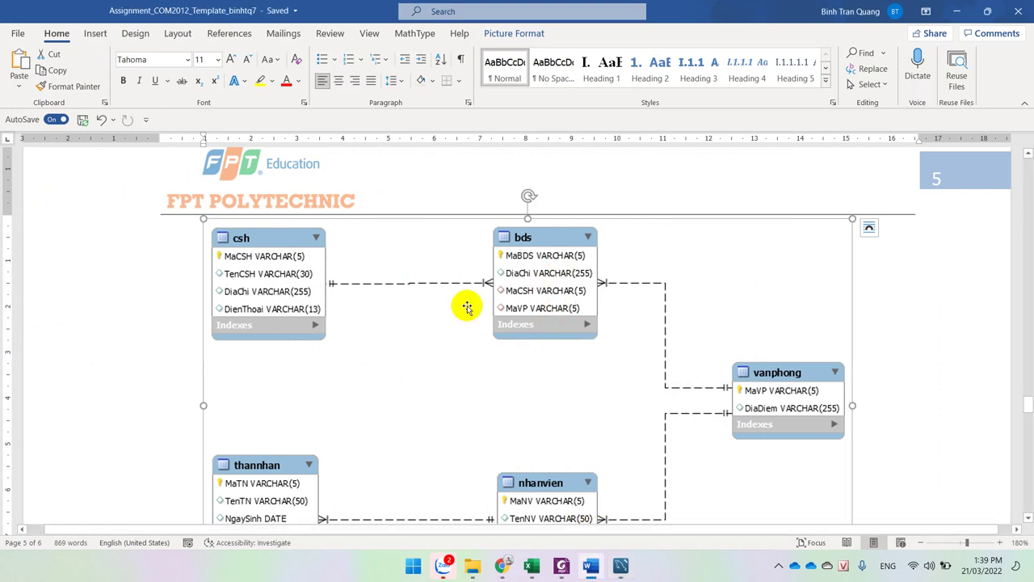
scroll(588, 315, "up", 10)
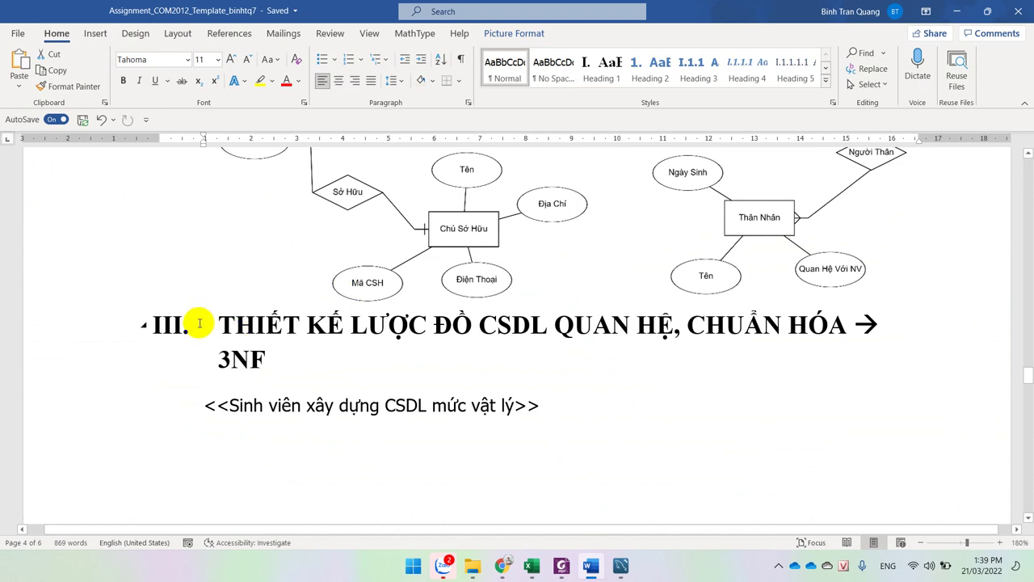
scroll(762, 312, "down", 15)
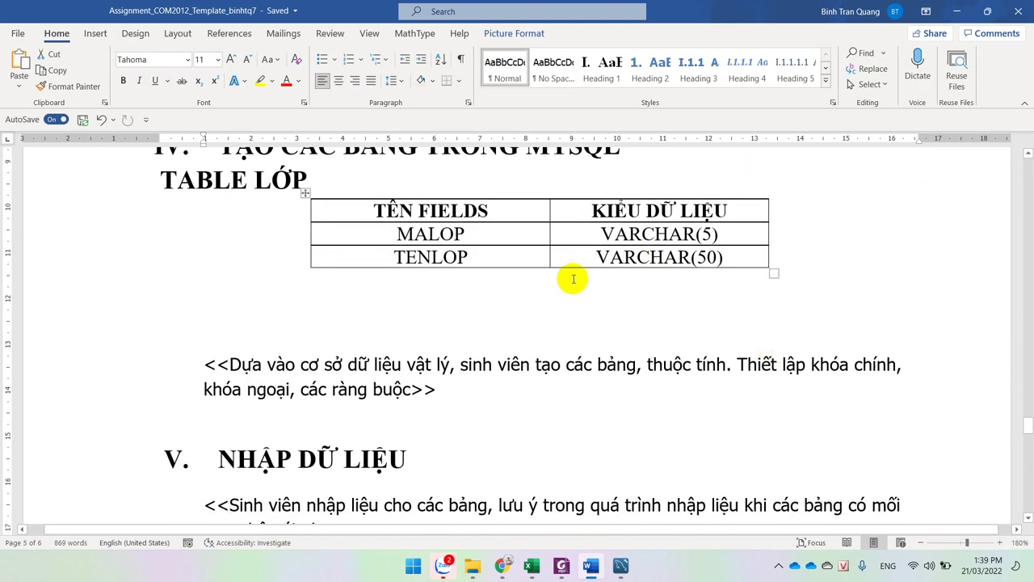
left_click(572, 280)
scroll(589, 298, "up", 3)
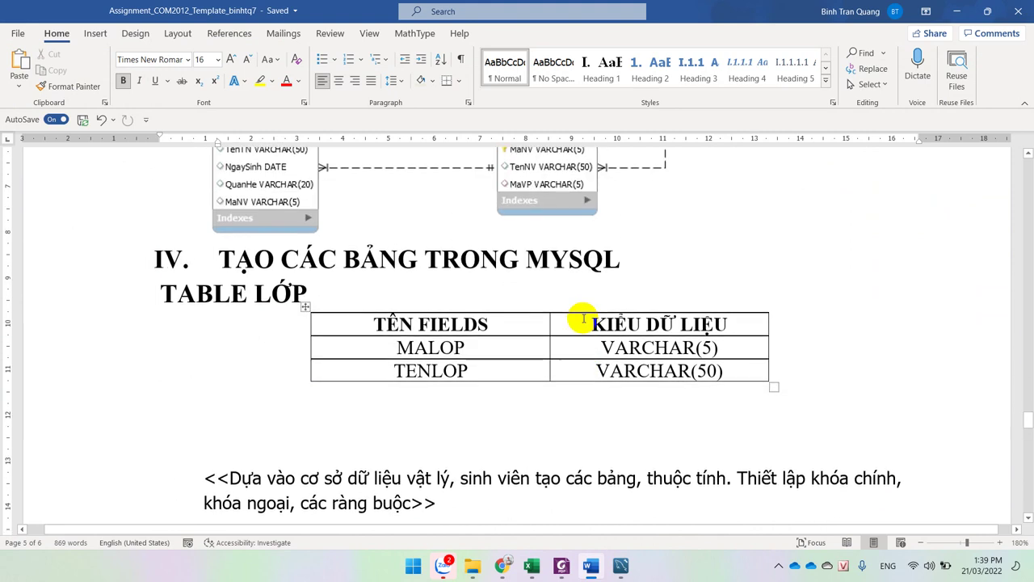
left_click(357, 262)
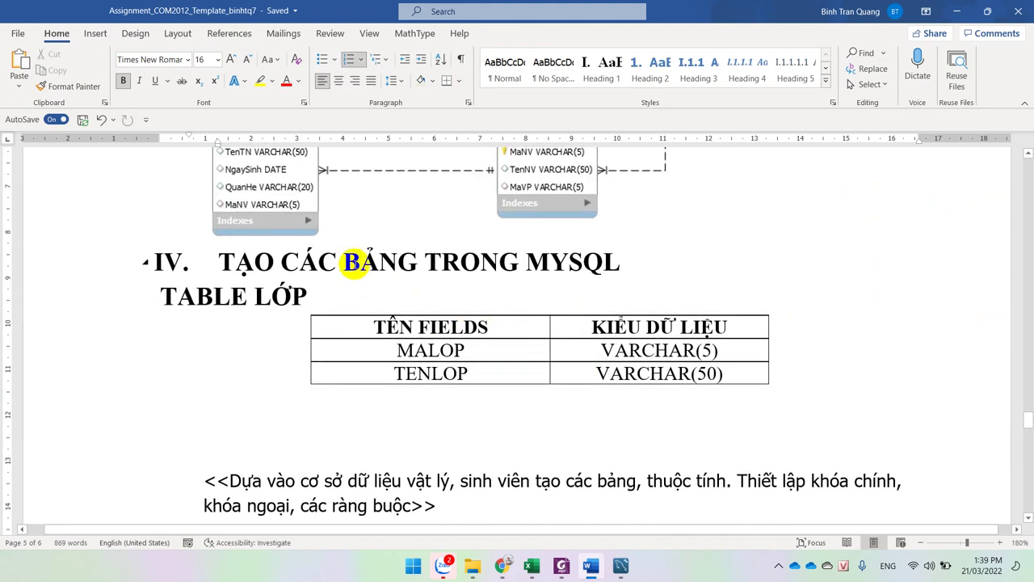
left_click(389, 328)
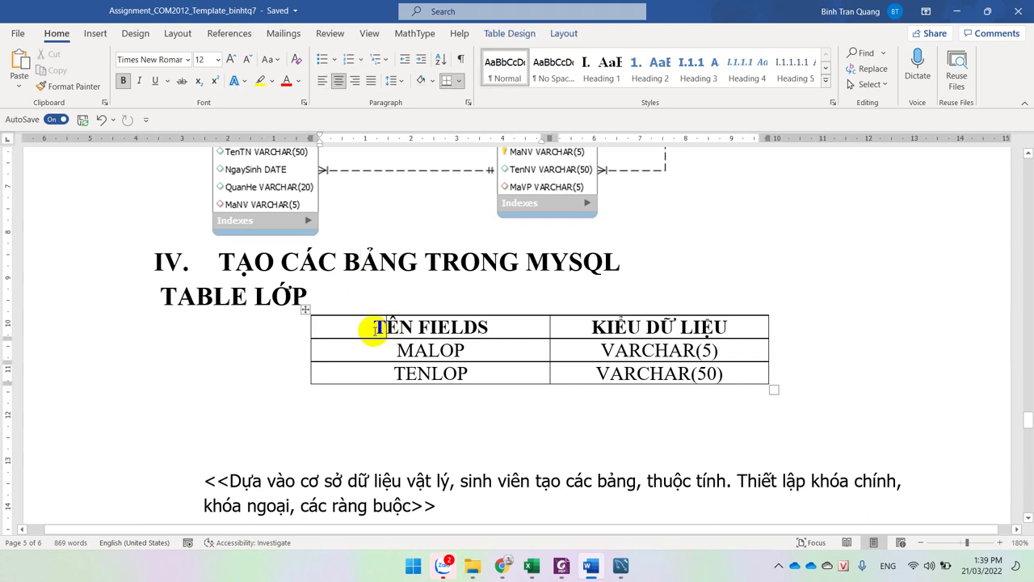
left_click_drag(378, 328, 624, 374)
left_click(453, 419)
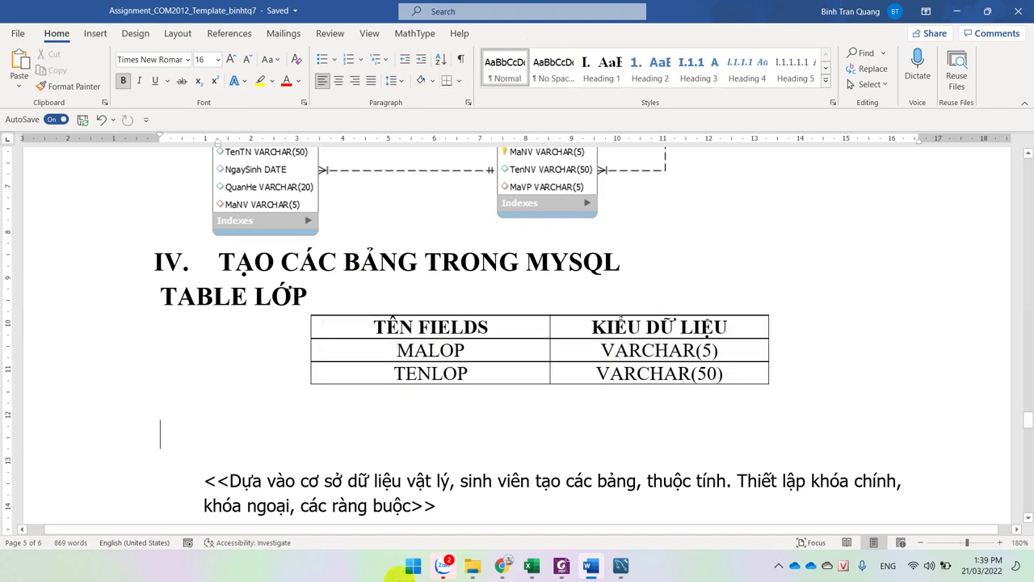
- Switch to MySQL Workbench and examine the bds table's column definitions, going through MaBDS, DiaChi, MaCSH and MaVP
left_click(620, 566)
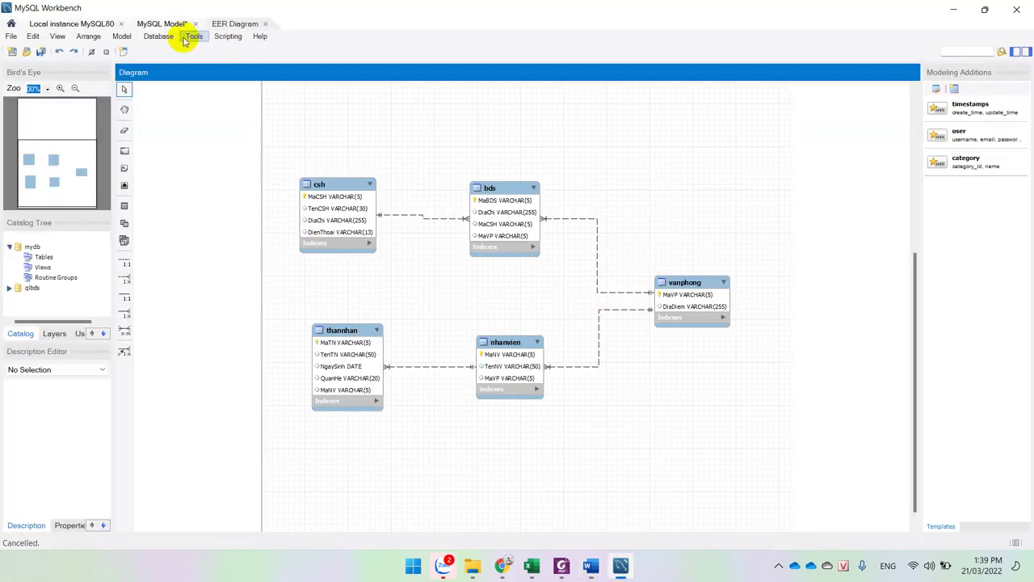
left_click(73, 24)
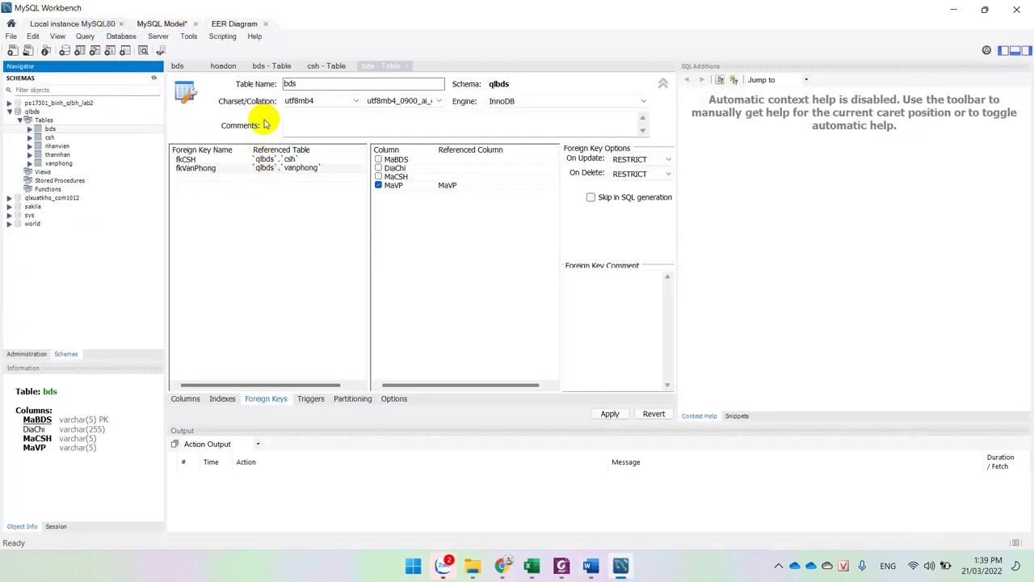
left_click(185, 398)
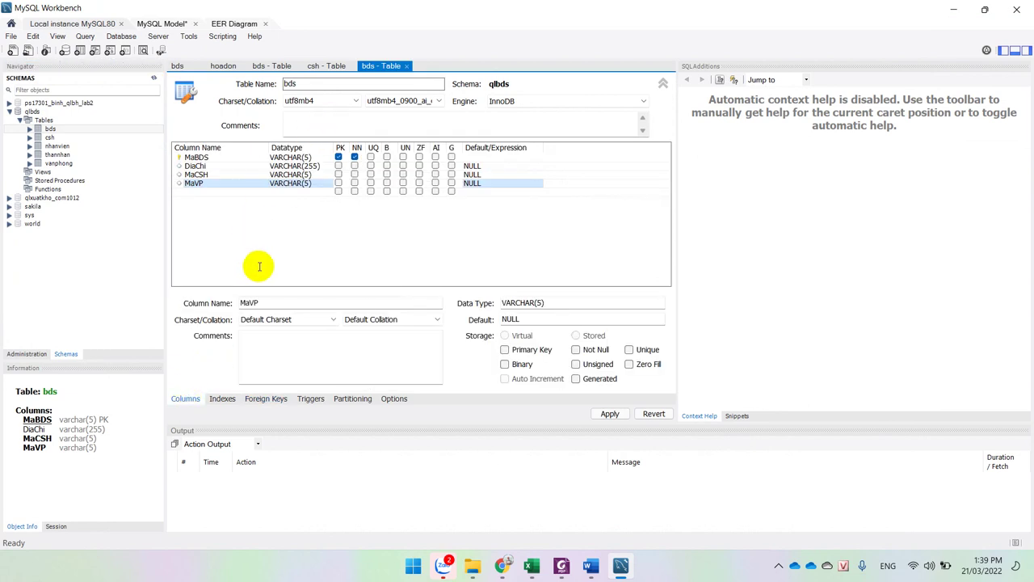
double_click(314, 84)
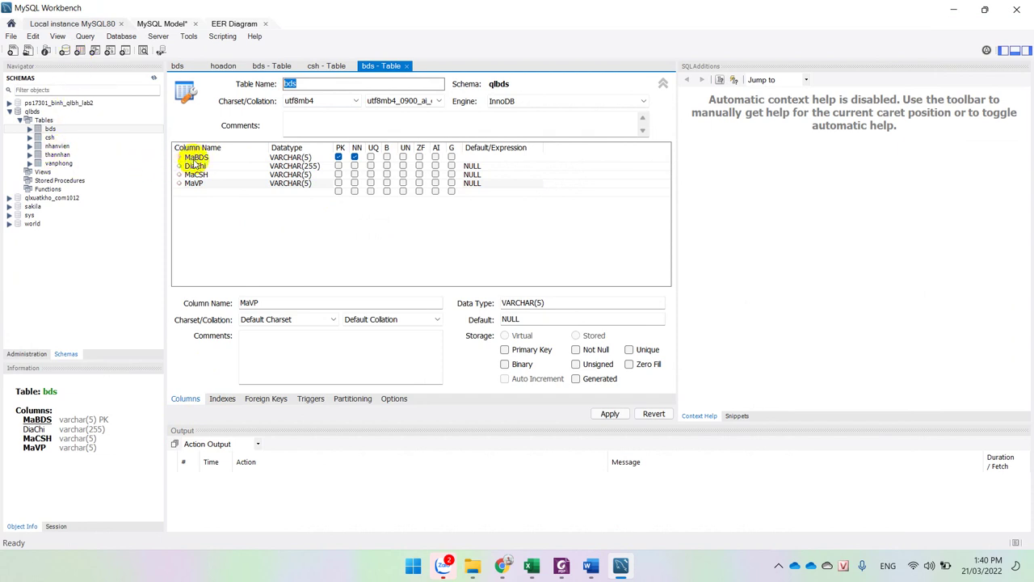
left_click(194, 158)
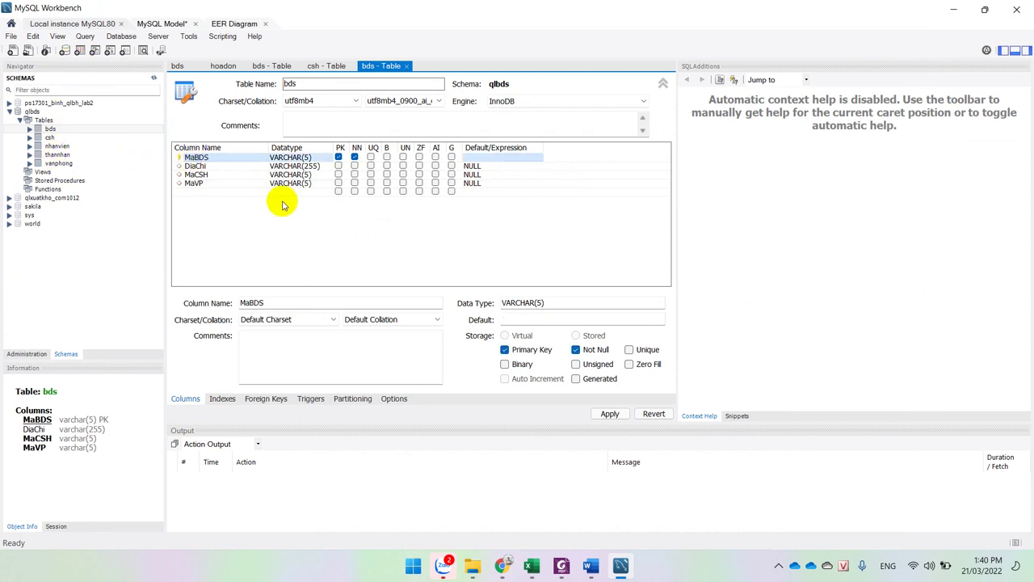
left_click(202, 165)
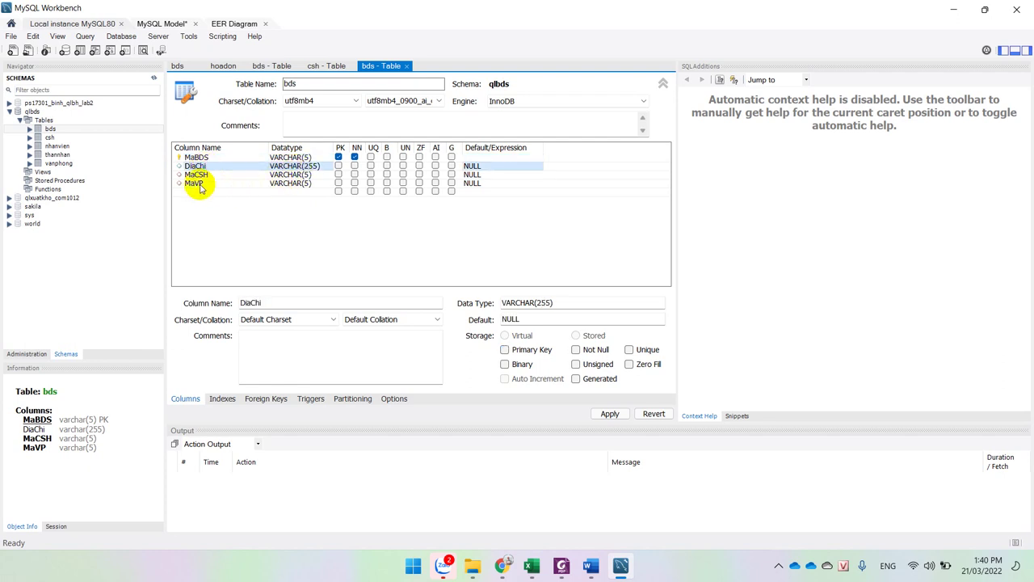
left_click(197, 174)
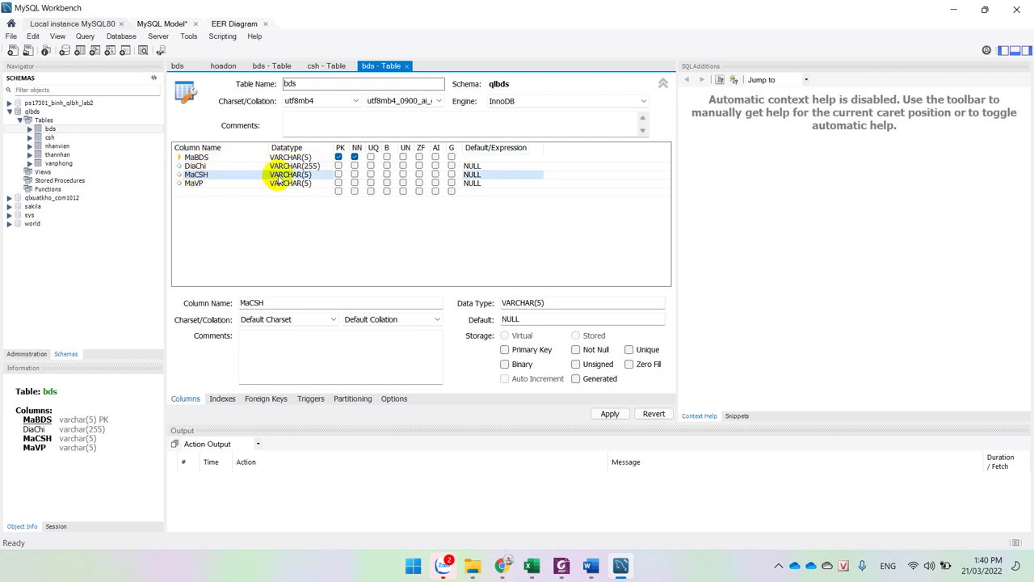
left_click(202, 183)
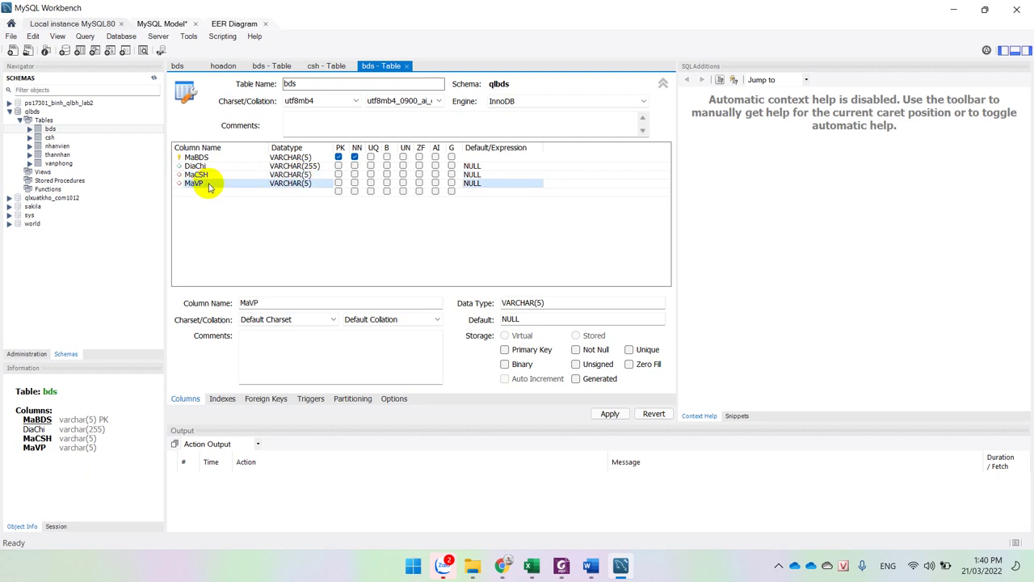
- Return to the Word report and review the sample field table in section IV and the instructions that follow it
left_click(591, 566)
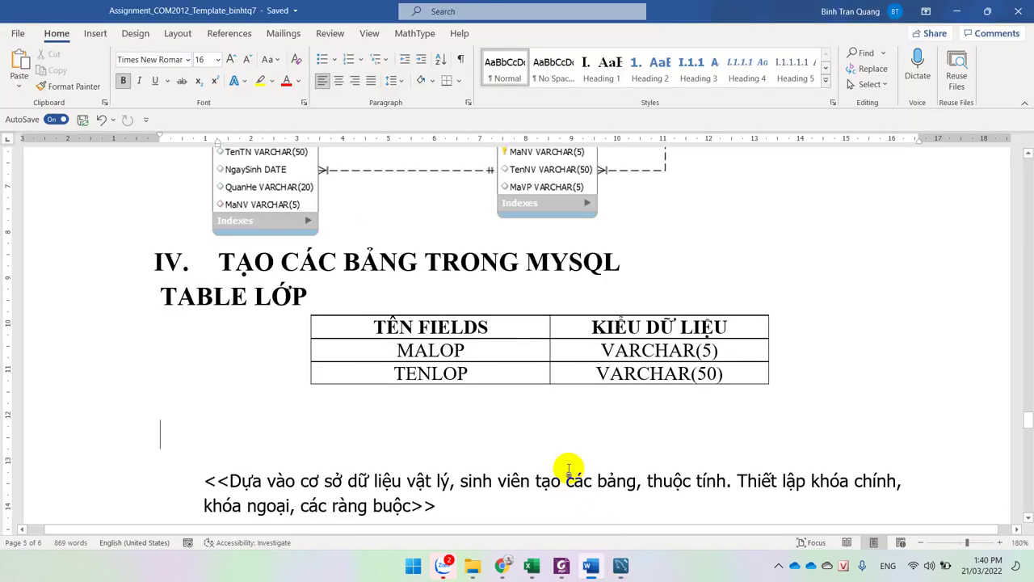
left_click_drag(480, 338, 595, 370)
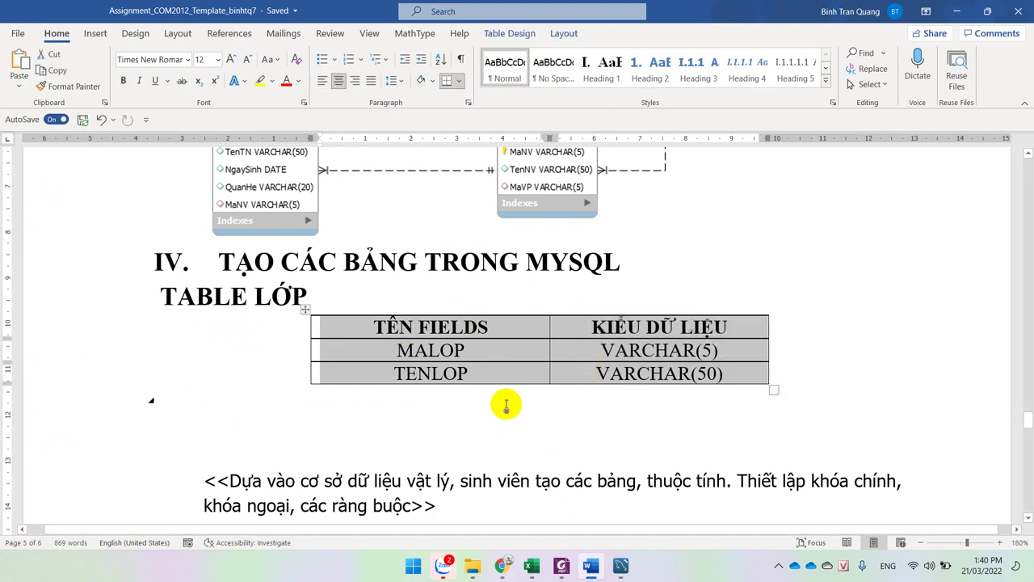
left_click(523, 429)
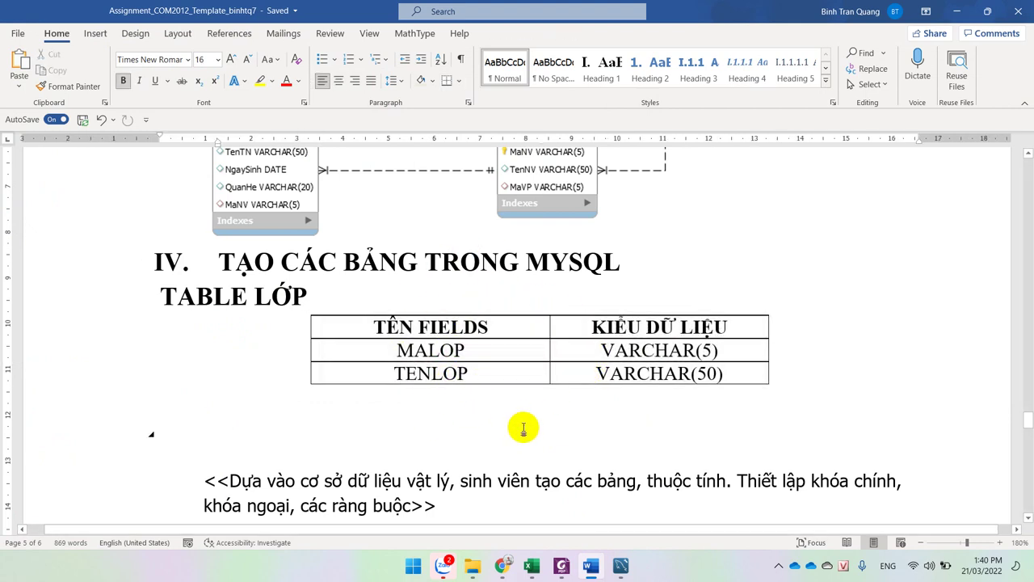
scroll(524, 428, "down", 5)
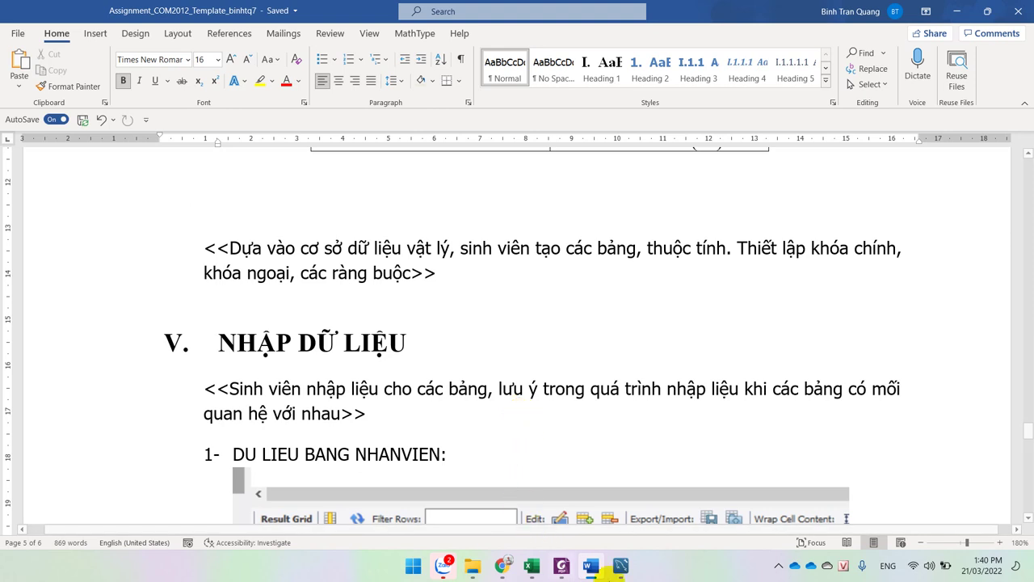
- Switch to MySQL Workbench, capture the region showing the bds table's name and column definitions, and copy the capture to the clipboard
left_click(620, 566)
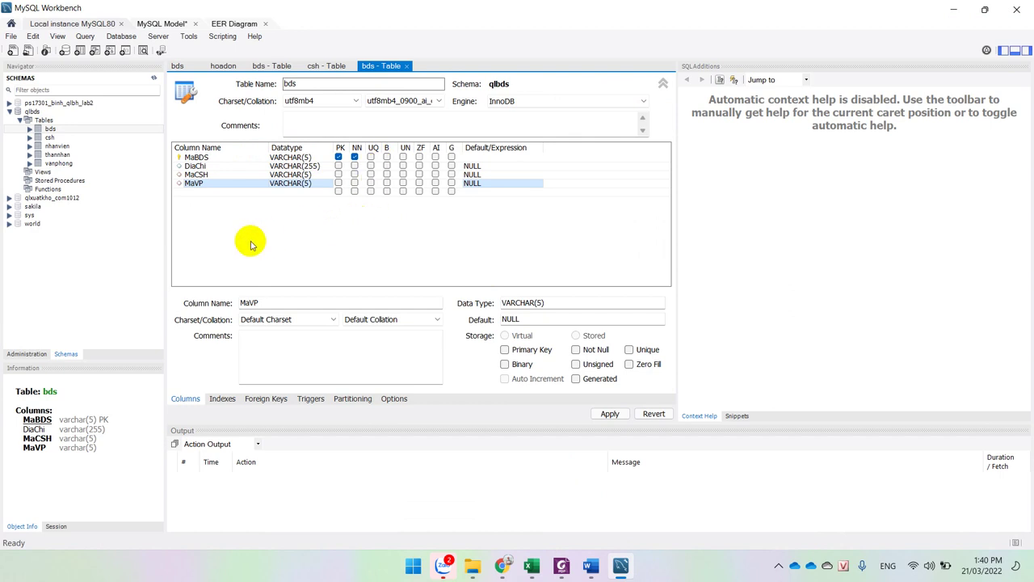
key("Print")
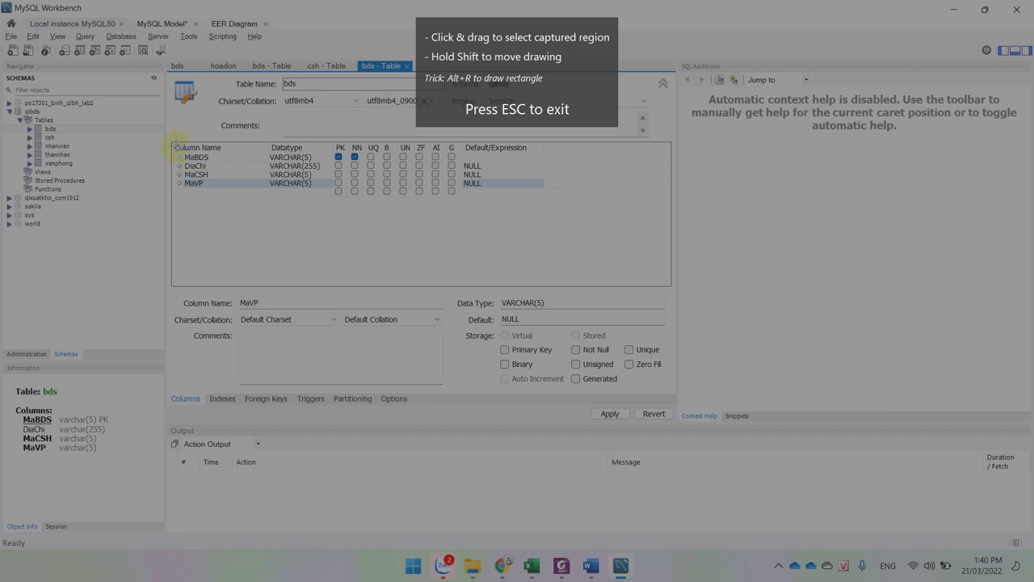
left_click_drag(164, 69, 576, 222)
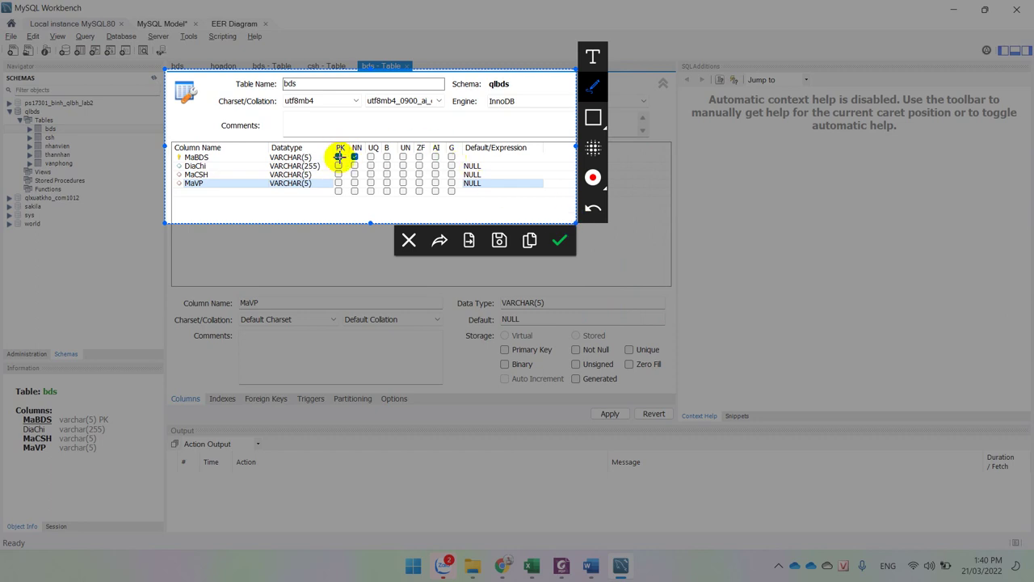
left_click(531, 240)
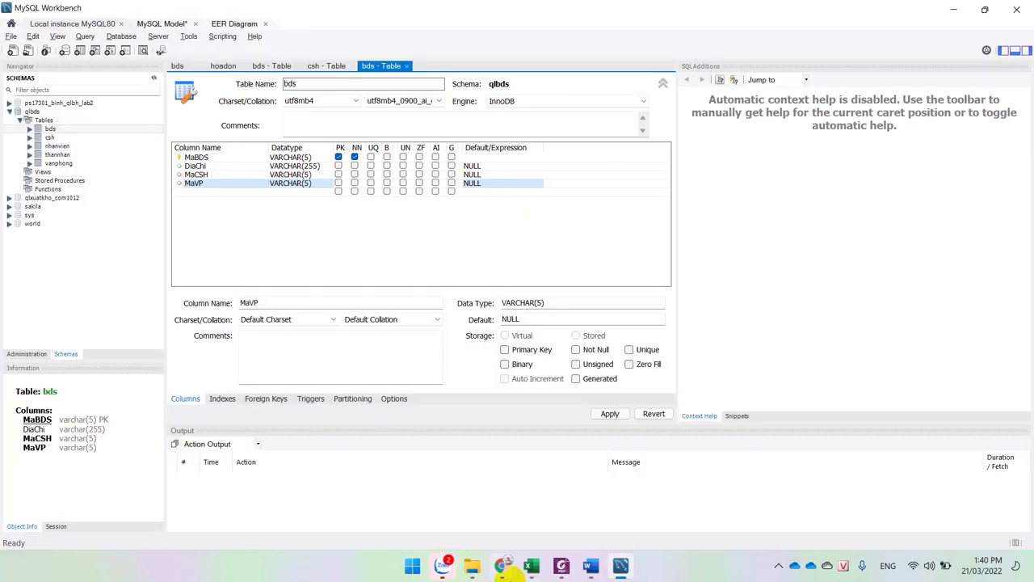
- Switch to the Word report, paste the bds table capture below section IV's sample table, and select the picture
left_click(591, 565)
scroll(400, 464, "down", 5)
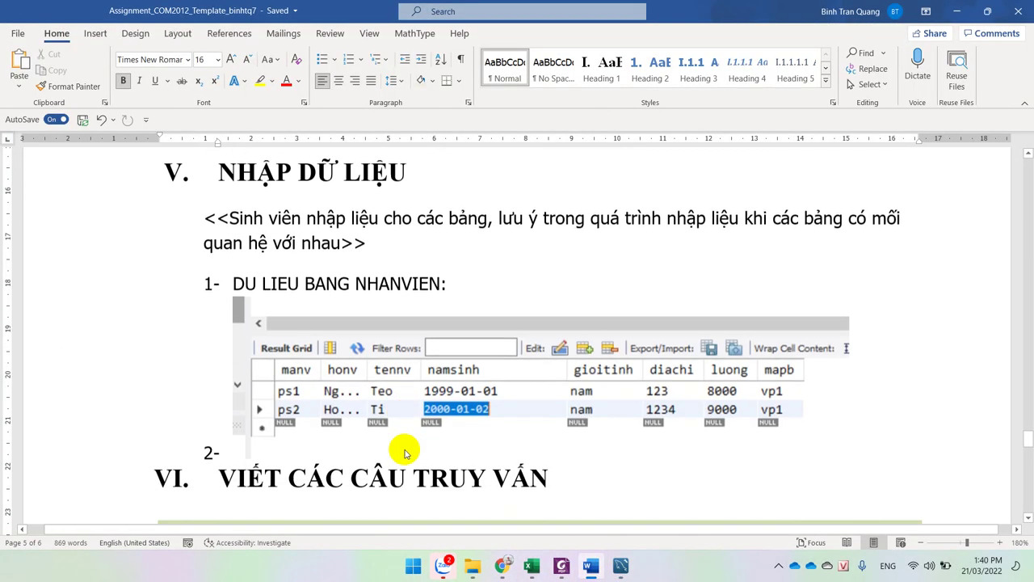
scroll(404, 453, "up", 5)
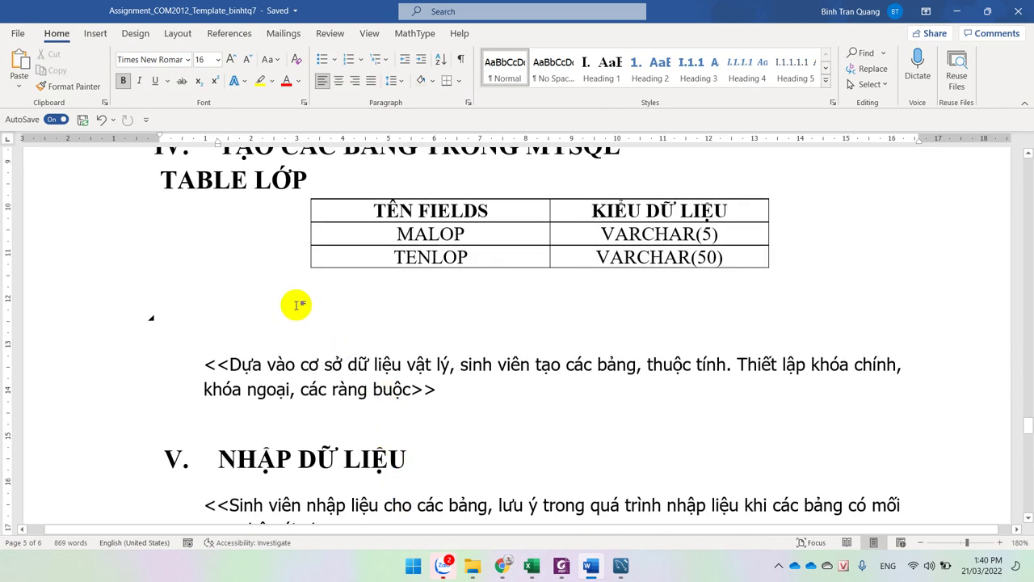
right_click(256, 321)
left_click(288, 127)
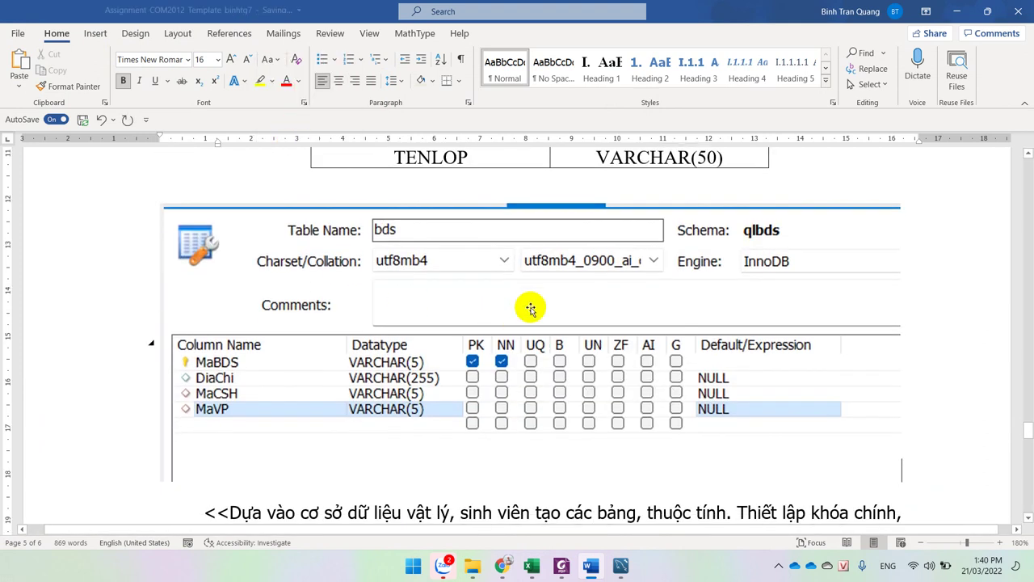
left_click(530, 307)
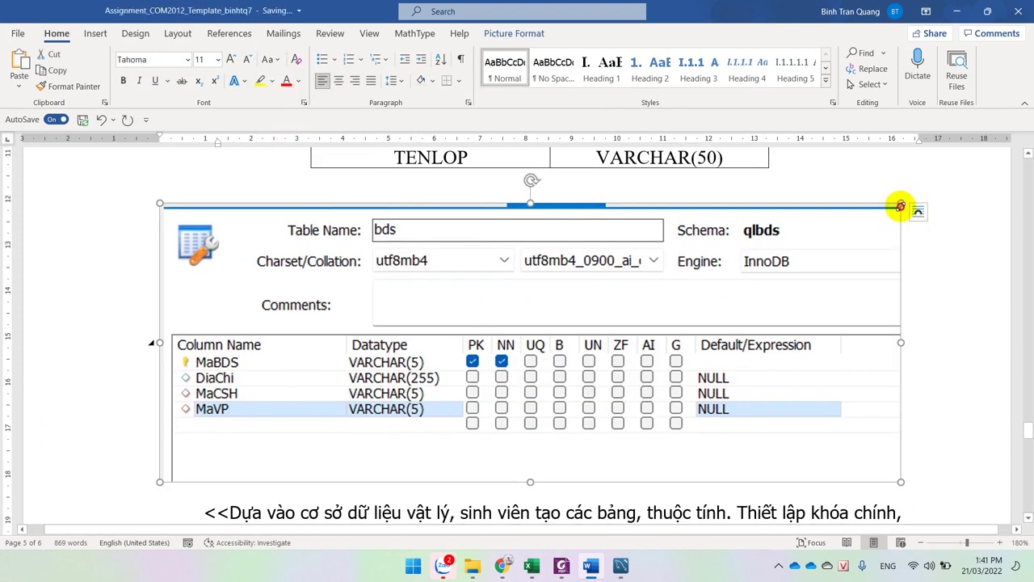
- Shrink the bds column-definition picture in section IV to about 9.5 cm wide and add an empty paragraph below it
left_click_drag(900, 205, 593, 377)
scroll(514, 248, "up", 3)
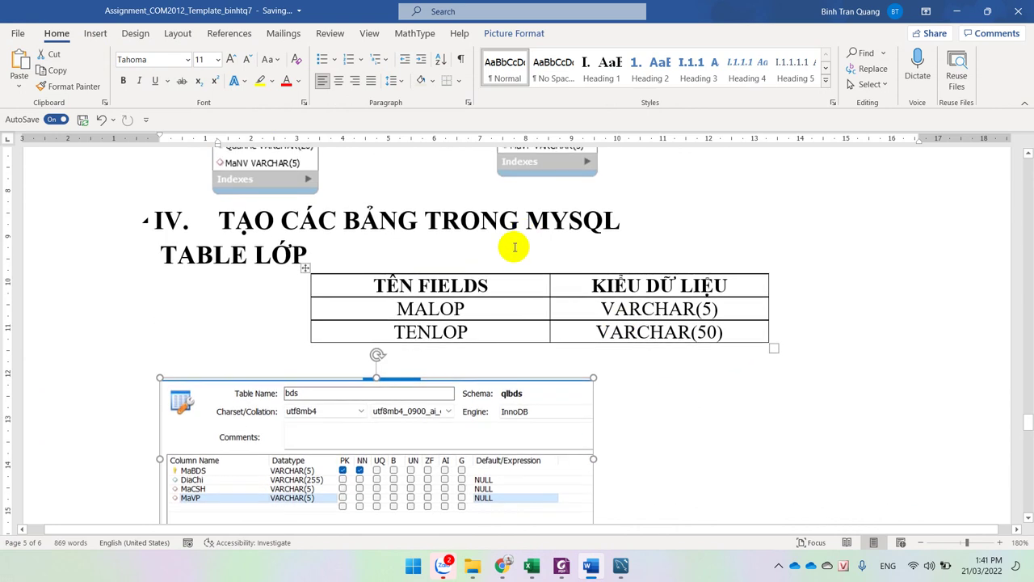
scroll(636, 363, "down", 3)
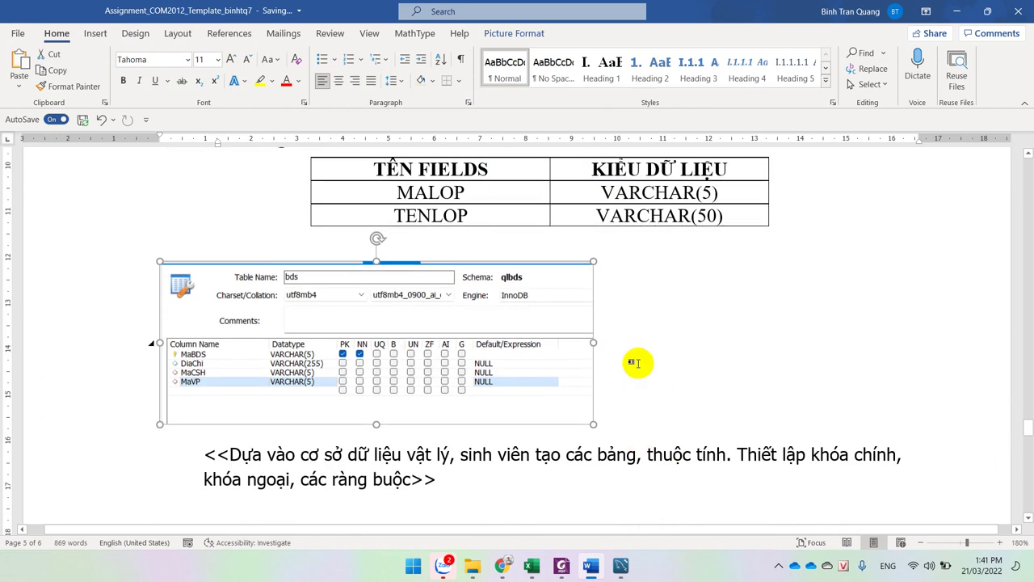
left_click(636, 362)
key("Return")
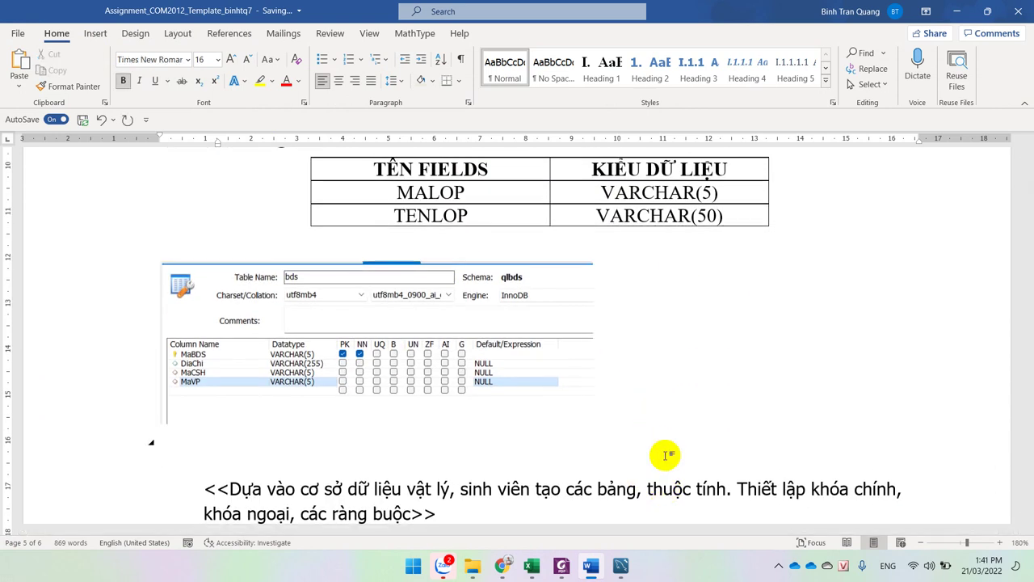
- Switch to MySQL Workbench, show the bds table's foreign keys, and copy a capture of the table header and foreign key list
key("alt+Tab")
left_click(266, 399)
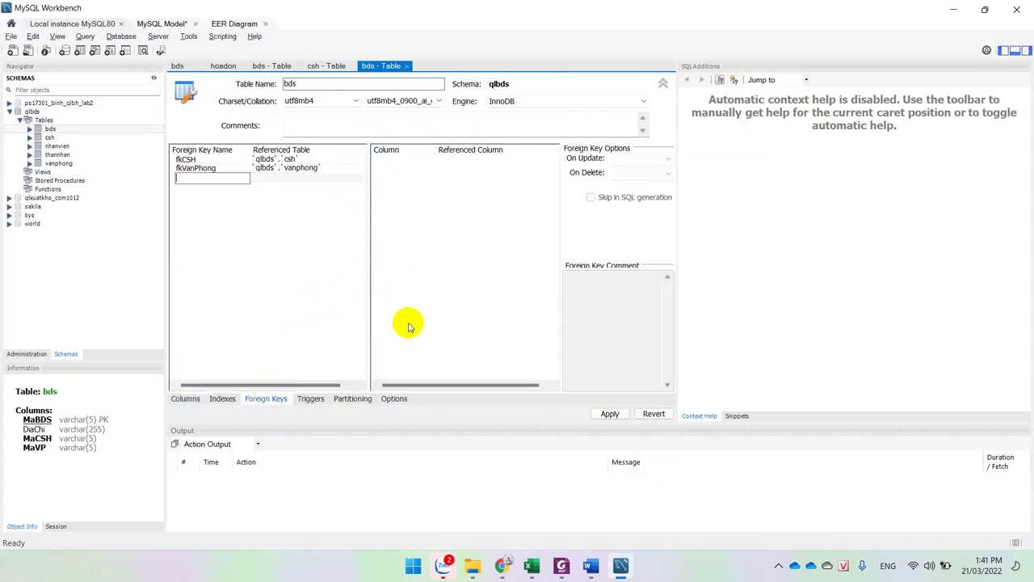
key("Print")
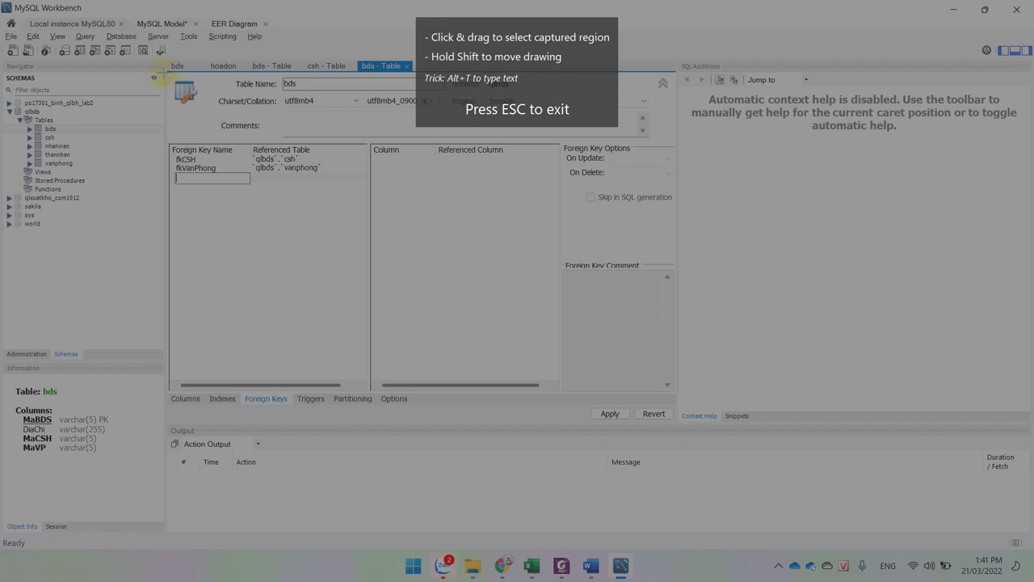
mouse_move(165, 71)
left_mouse_down()
mouse_move(600, 187)
mouse_move(696, 196)
mouse_move(679, 208)
left_mouse_up()
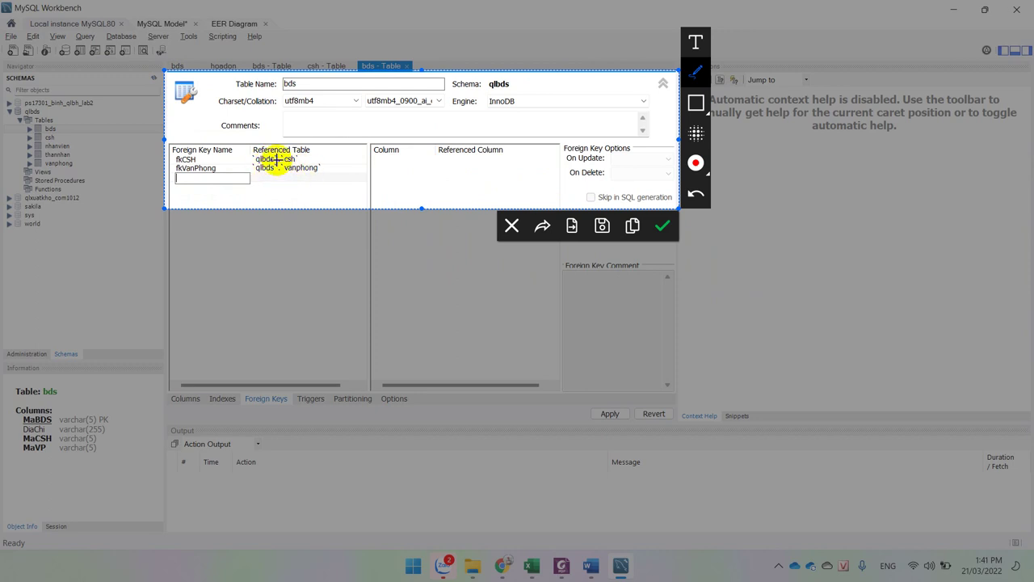
left_click(633, 226)
- Switch to the Word report, paste the foreign key capture on a new line below the column-definition picture, and shrink it to about 9.8 cm wide
key("alt+Tab")
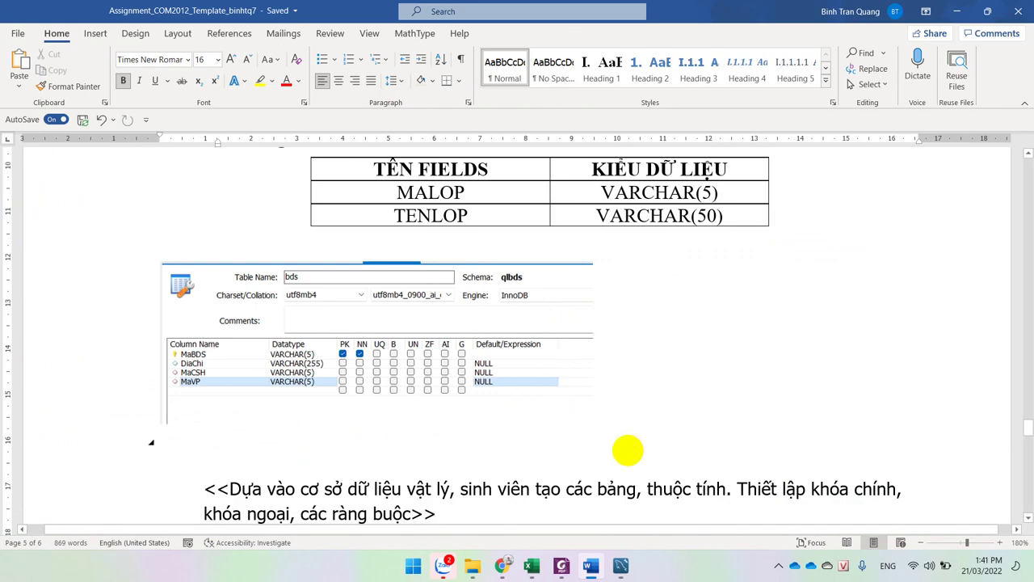
left_click(628, 450)
key("Return")
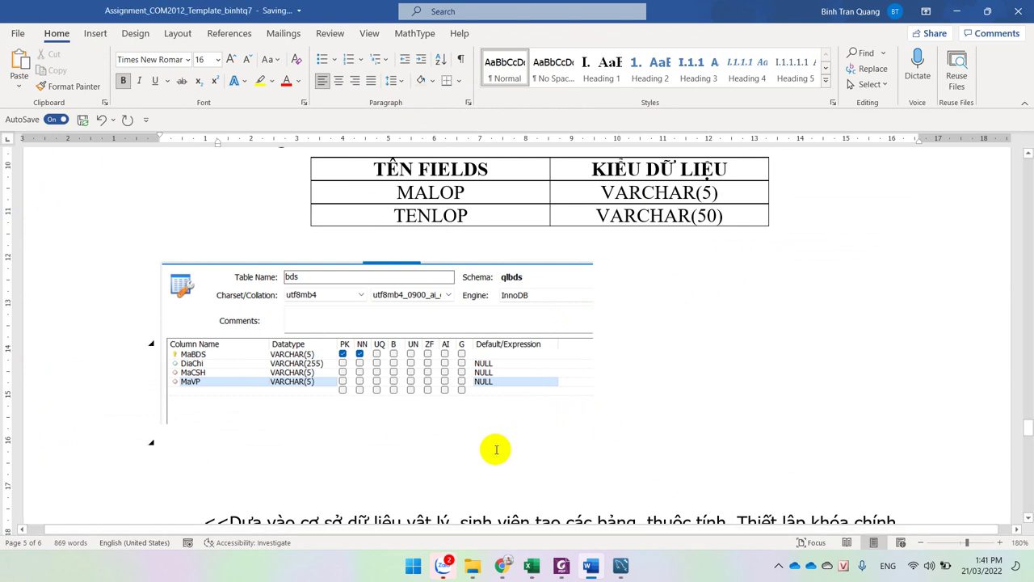
right_click(170, 475)
left_click(229, 279)
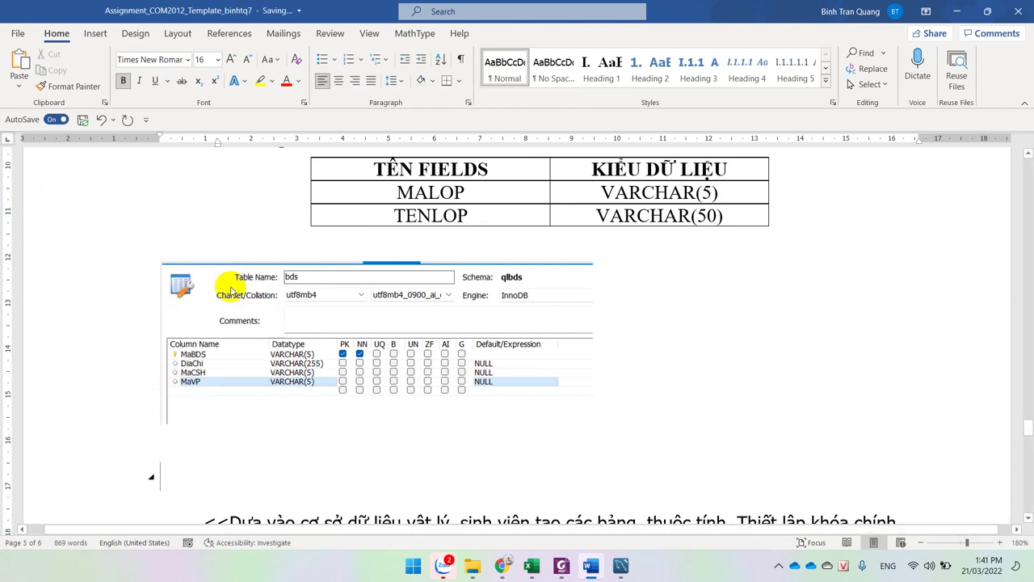
left_click(744, 325)
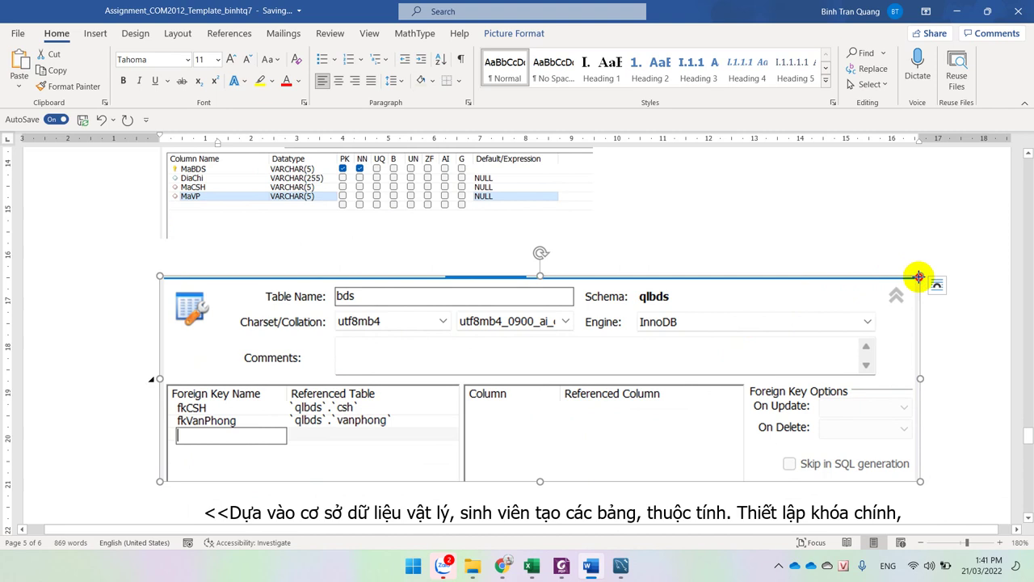
left_click_drag(919, 277, 584, 363)
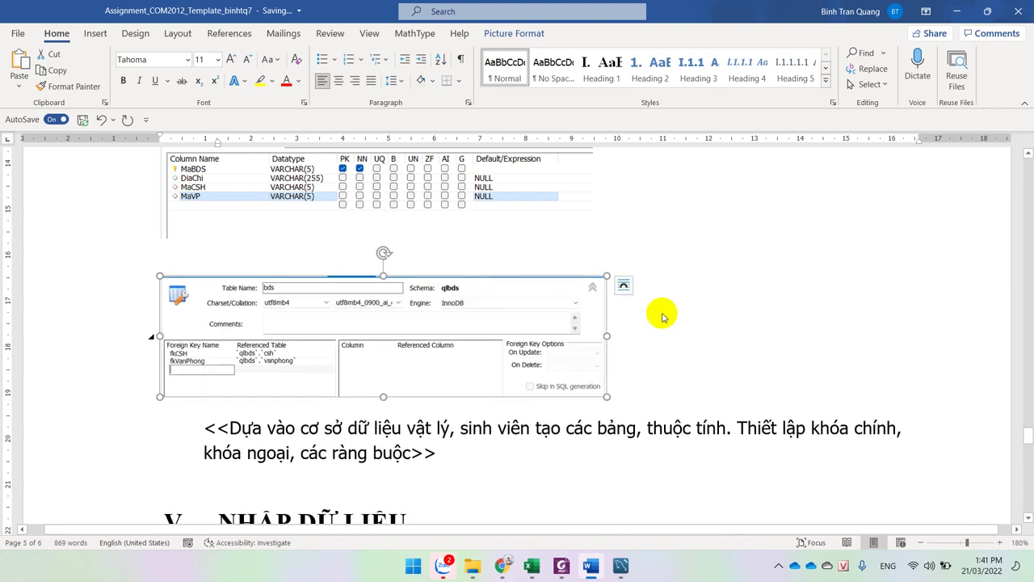
left_click(640, 332)
- Review section IV, comparing the sample field table with the two bds captures for columns and foreign keys
scroll(478, 366, "up", 3)
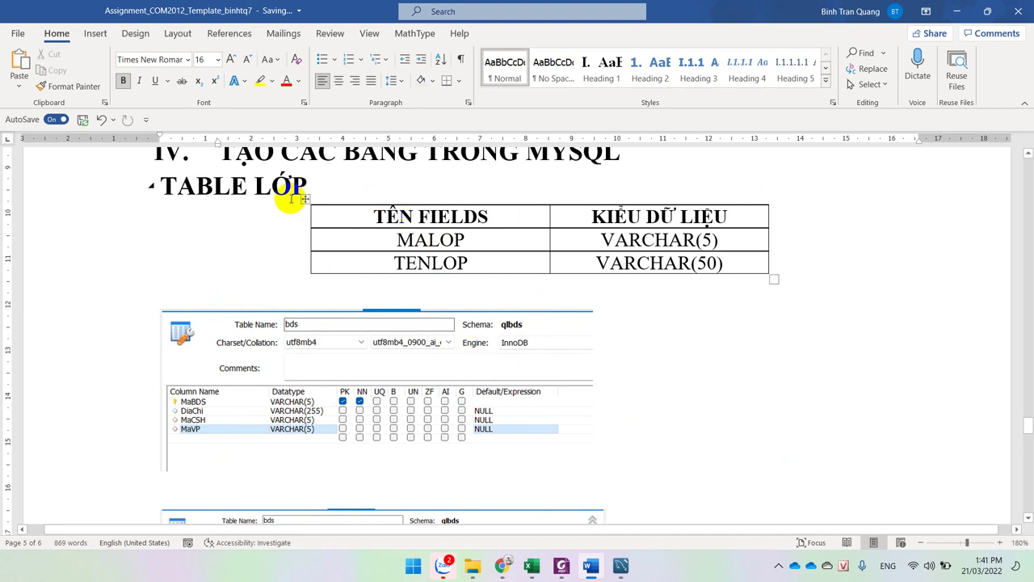
left_click(305, 200)
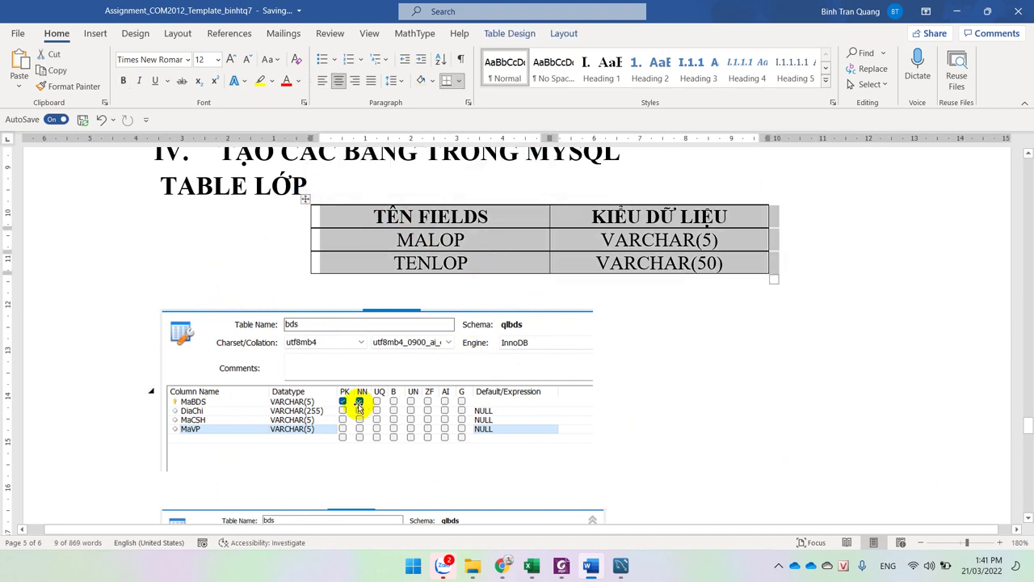
left_click(359, 407)
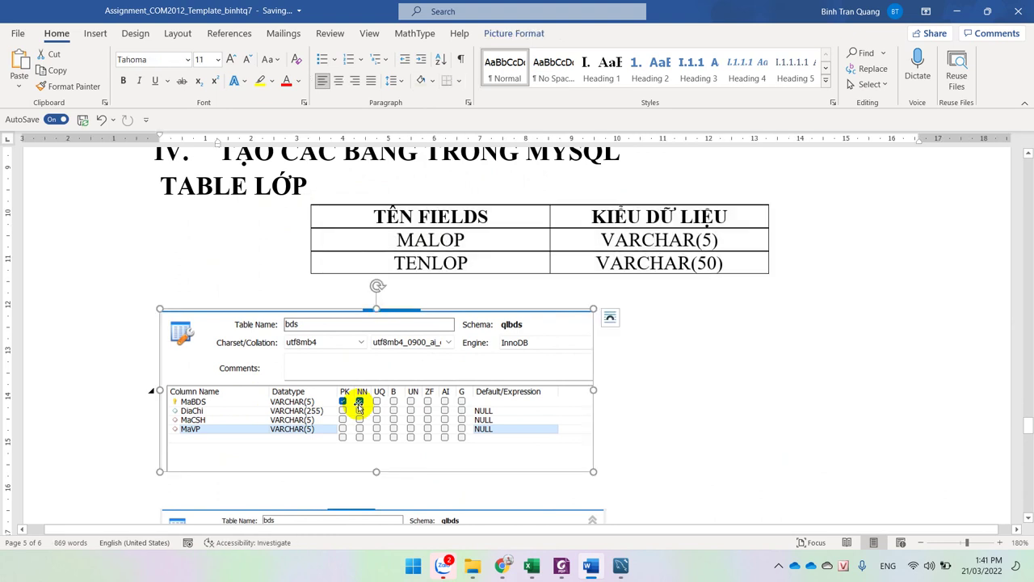
scroll(359, 407, "down", 3)
left_click(343, 414)
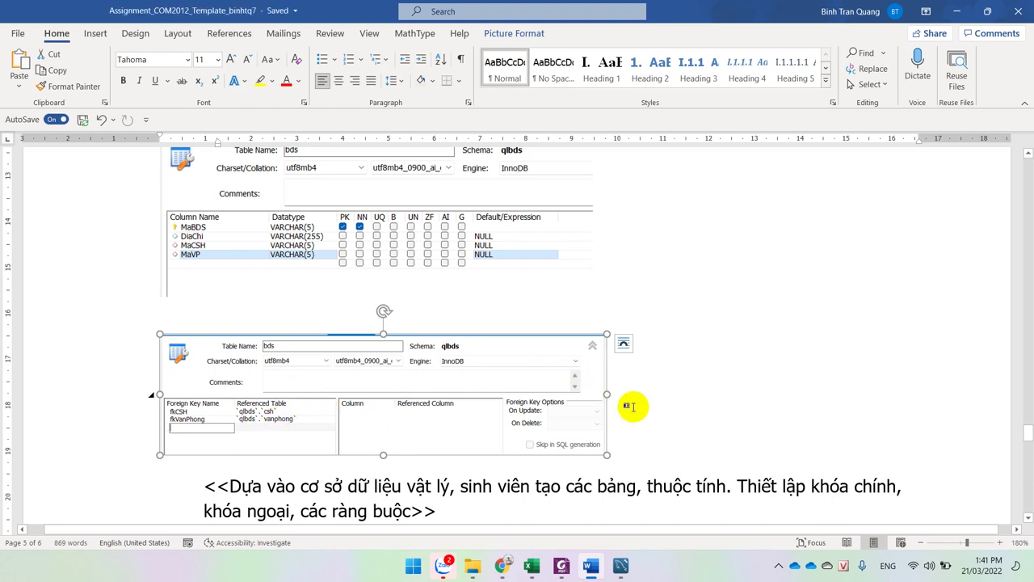
scroll(561, 330, "up", 6)
left_click(167, 325)
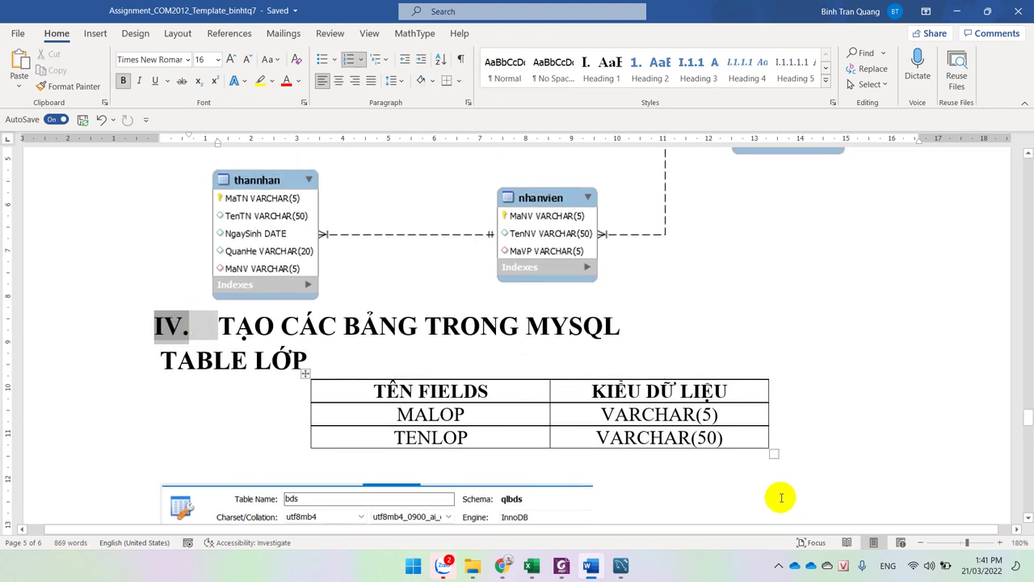
- Read section V's data entry instructions and examine the sample NHANVIEN data capture
scroll(733, 510, "down", 5)
scroll(739, 526, "down", 3)
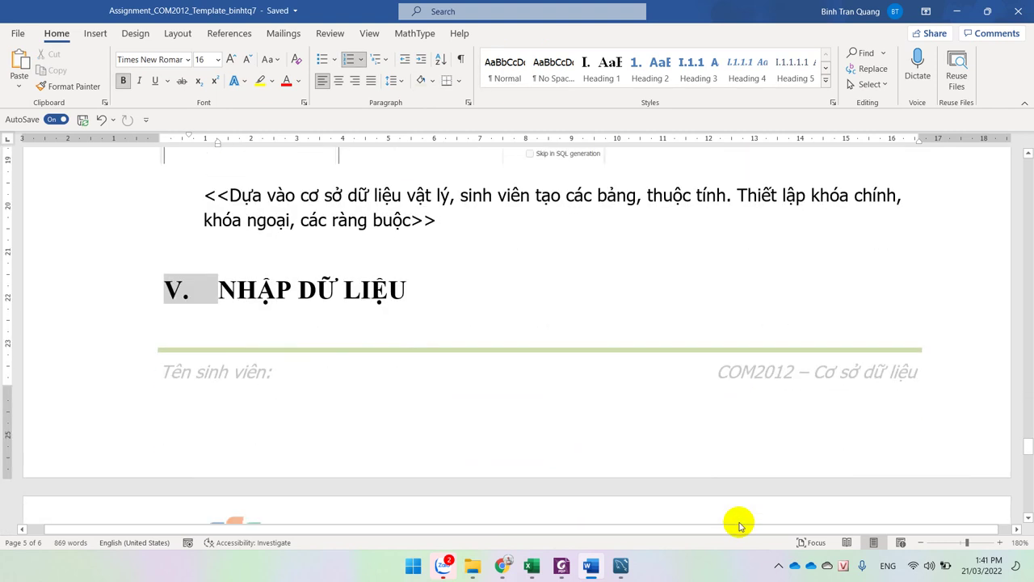
scroll(740, 526, "down", 2)
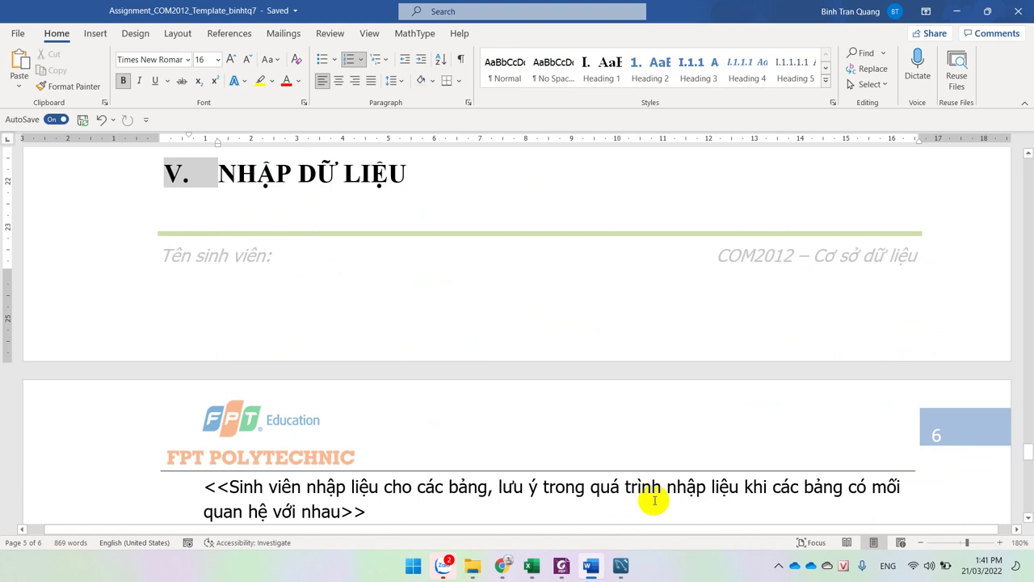
left_click(433, 509)
scroll(441, 508, "down", 1)
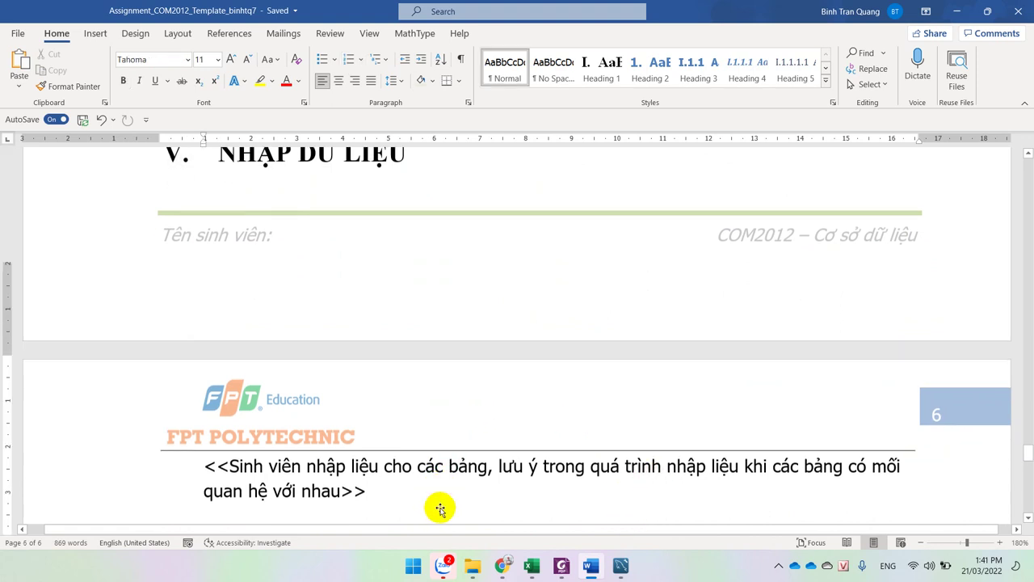
scroll(493, 429, "down", 6)
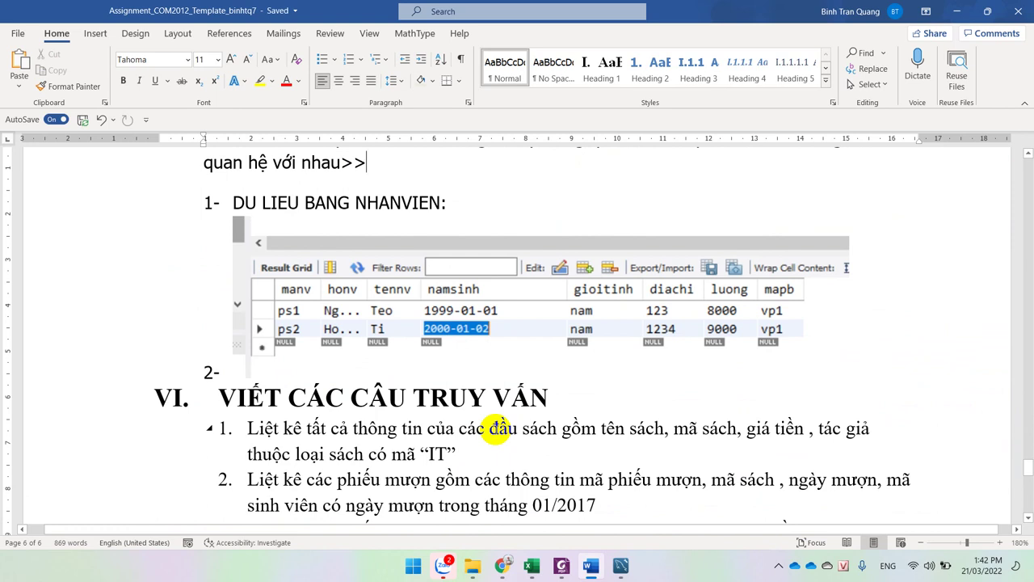
- Switch to MySQL Workbench and view the rows of the qlbds tables bds, csh, nhanvien, thannhan and vanphong
left_click(621, 565)
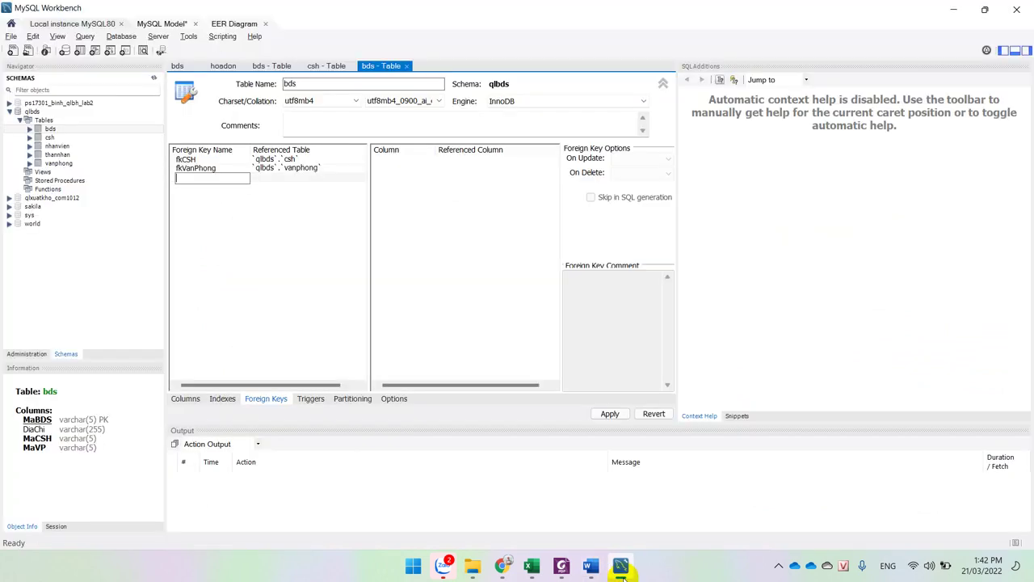
left_click(160, 129)
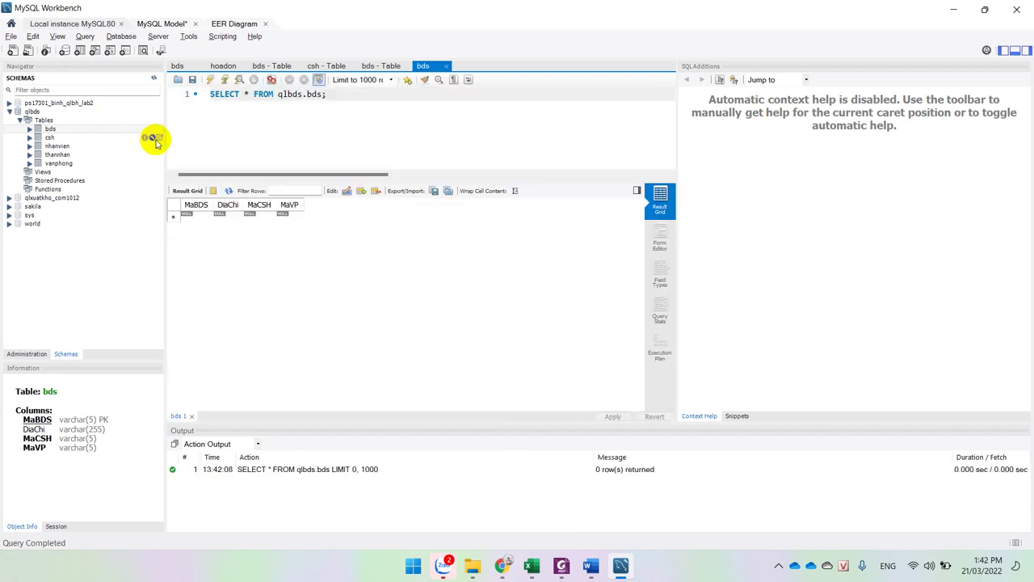
left_click(159, 138)
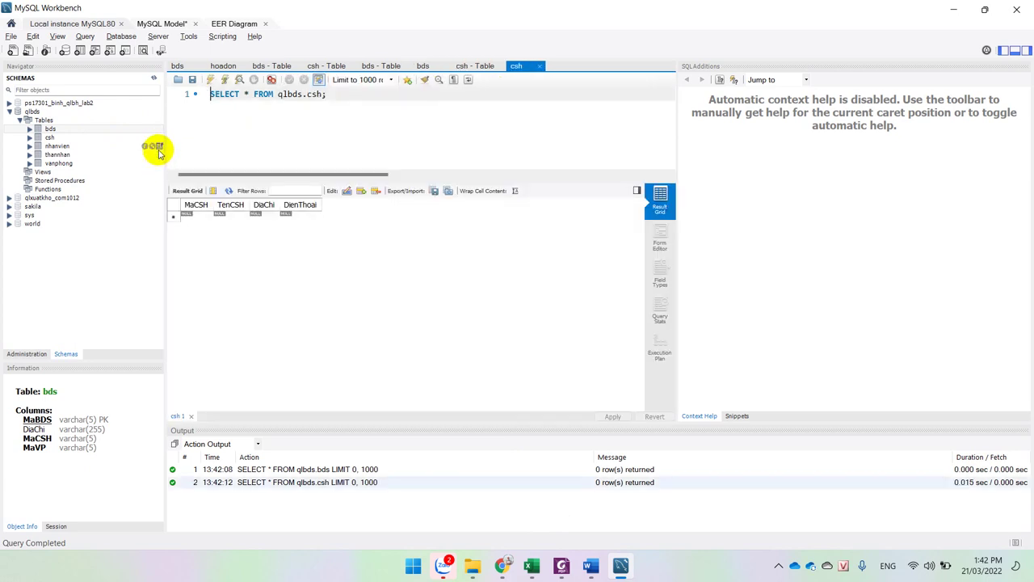
left_click(160, 147)
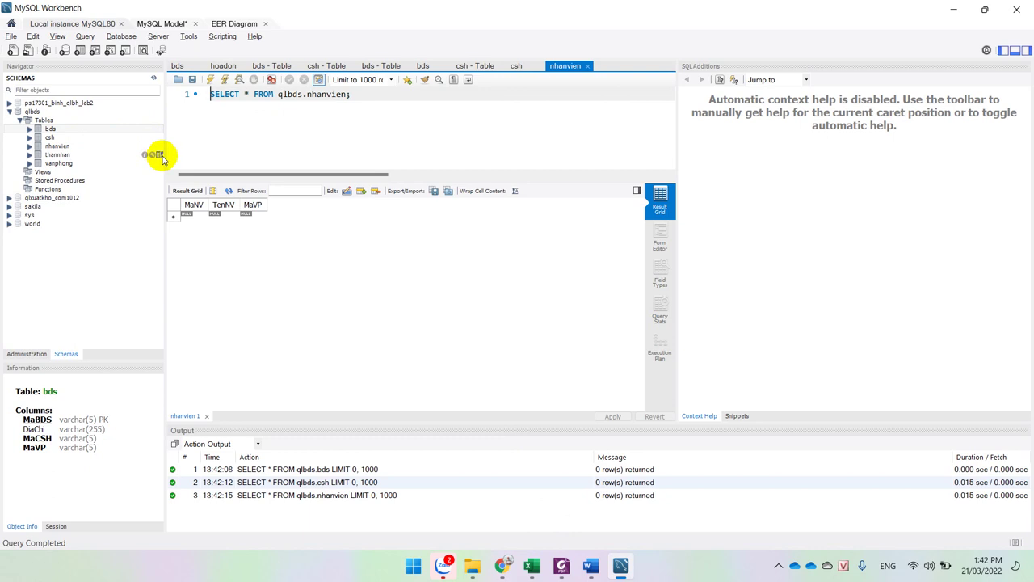
left_click(160, 155)
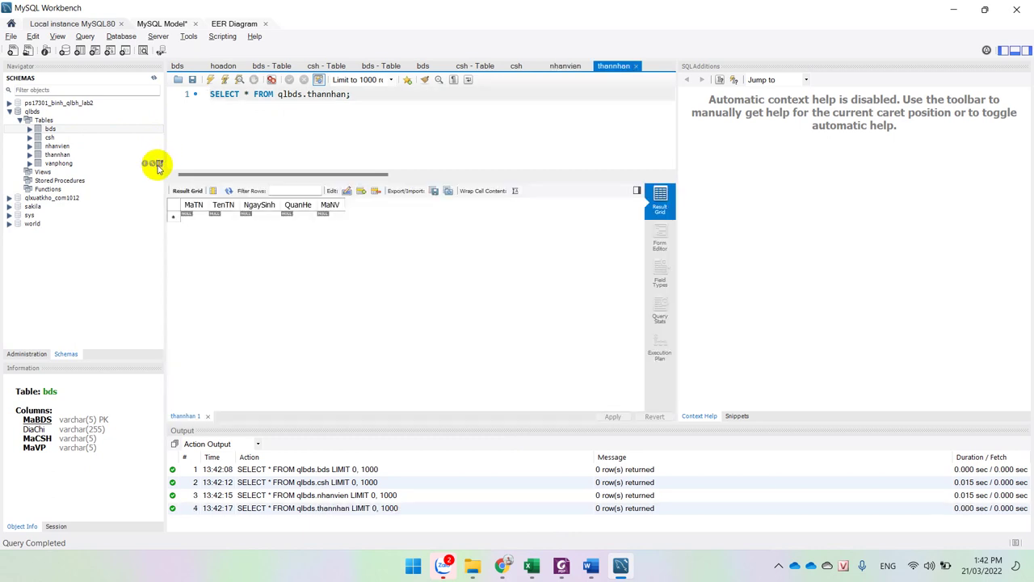
left_click(159, 164)
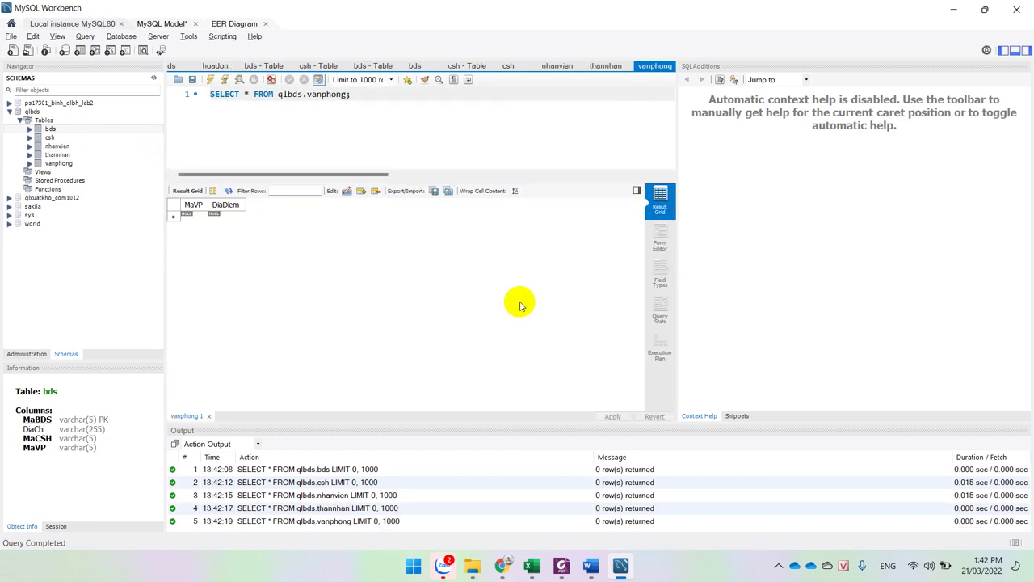
- Display the rows of the cuahang table in the qlxuatkho_com1012 schema and hide the SQL Additions area to widen the result grid
left_click(9, 197)
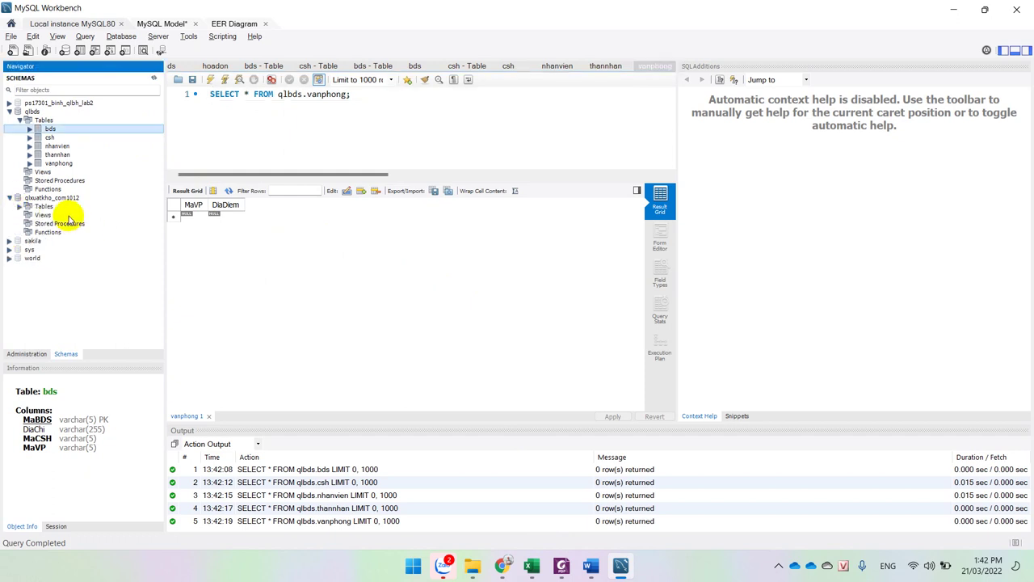
left_click(44, 208)
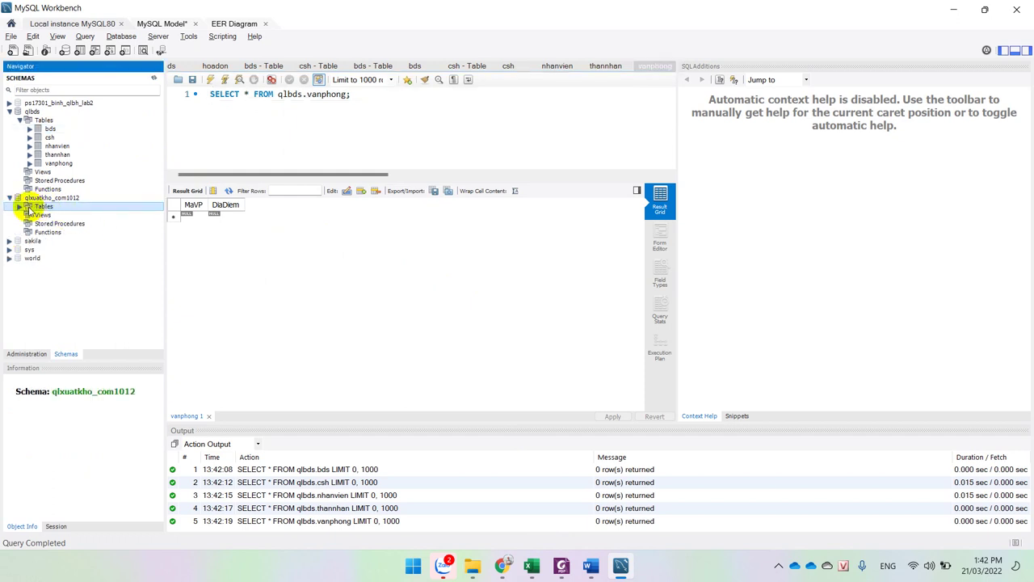
left_click(20, 207)
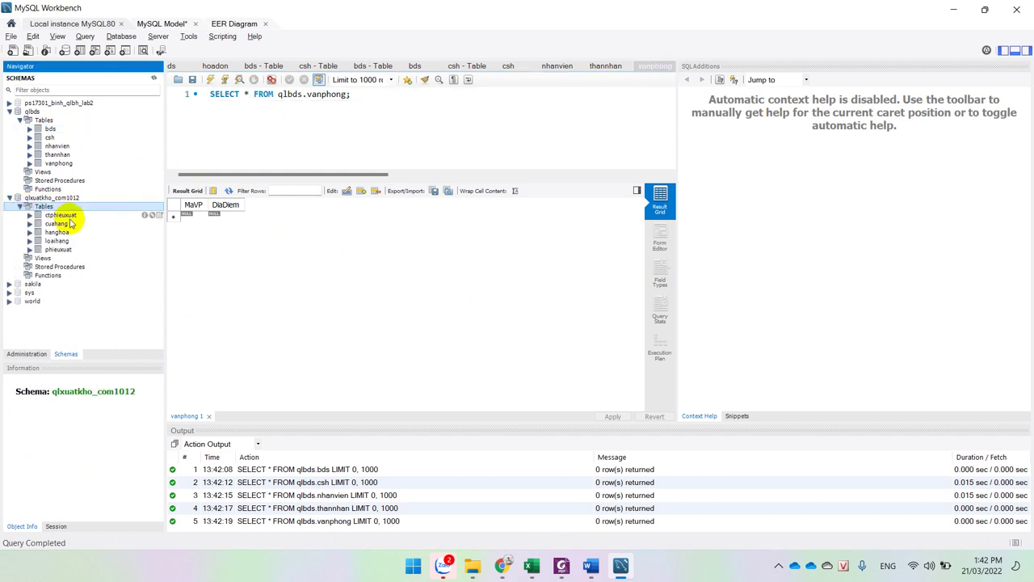
left_click(66, 224)
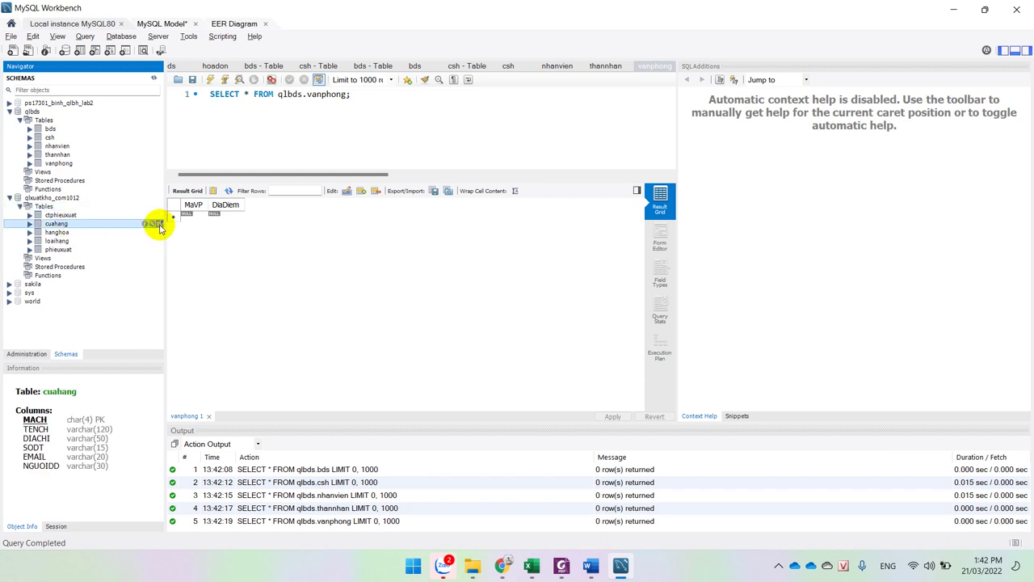
left_click(159, 223)
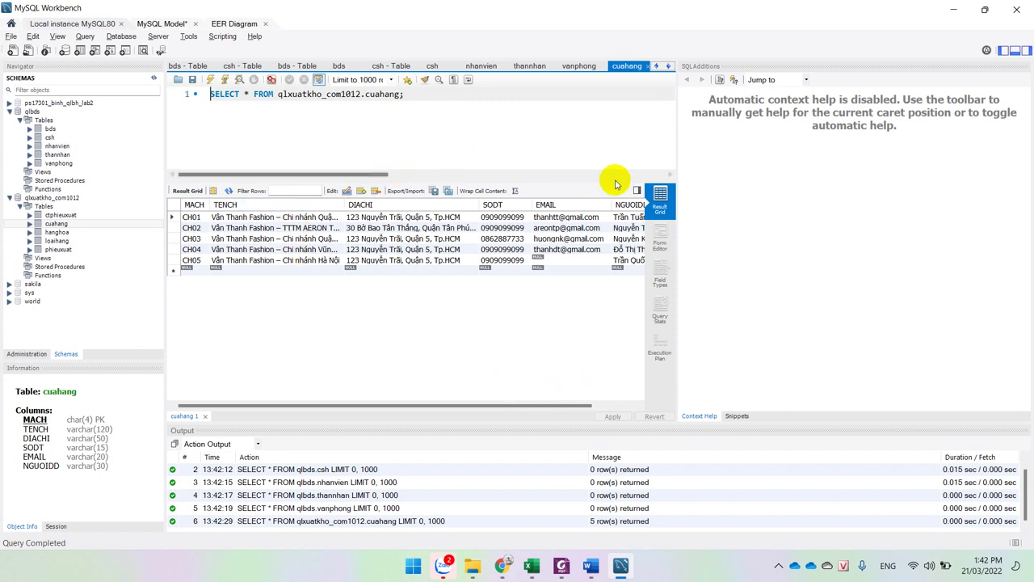
left_click(1026, 50)
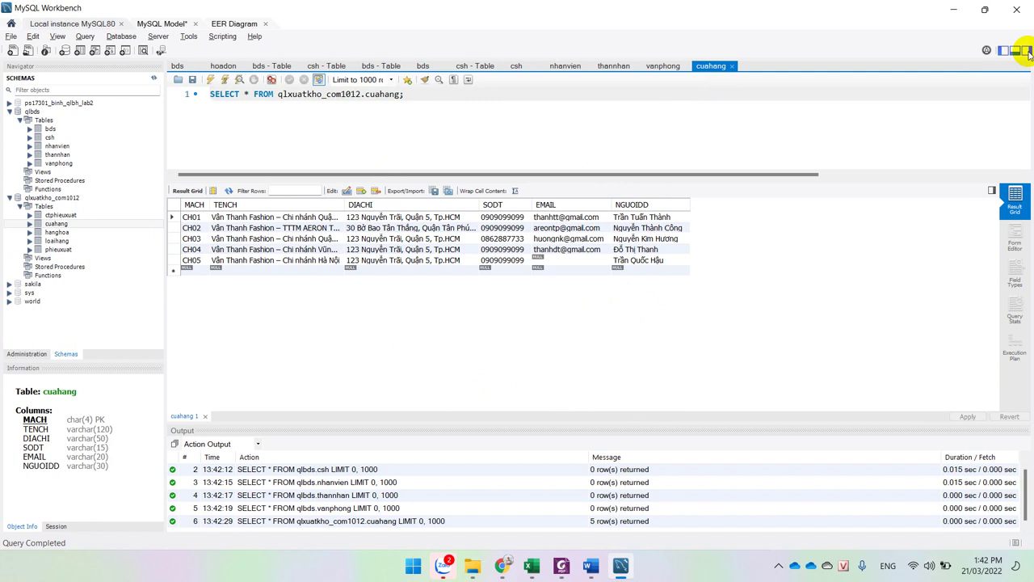
- Return to the Word report and delete the sample data picture under the DU LIEU BANG NHANVIEN item in section V
left_click(593, 566)
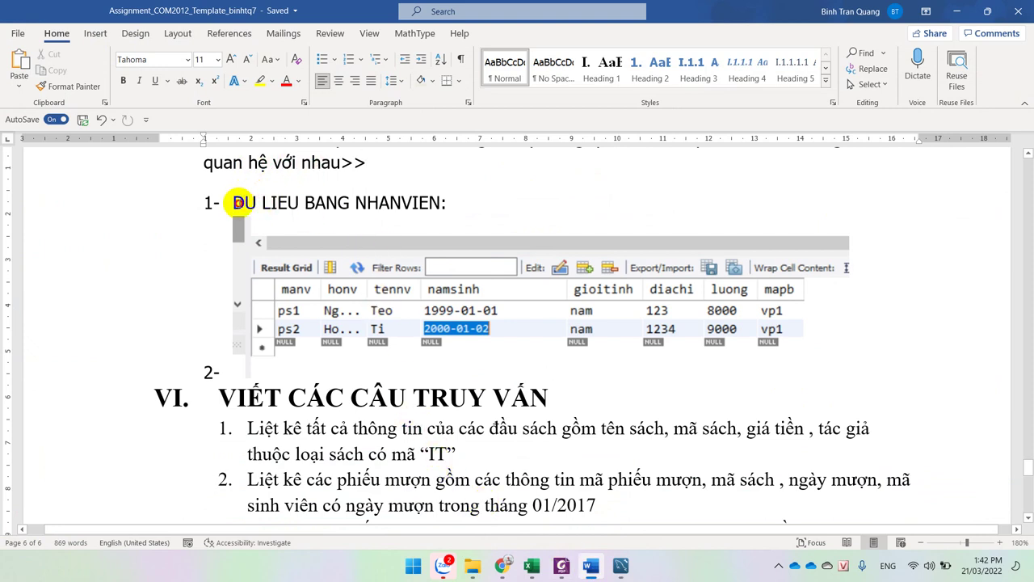
left_click_drag(236, 203, 430, 205)
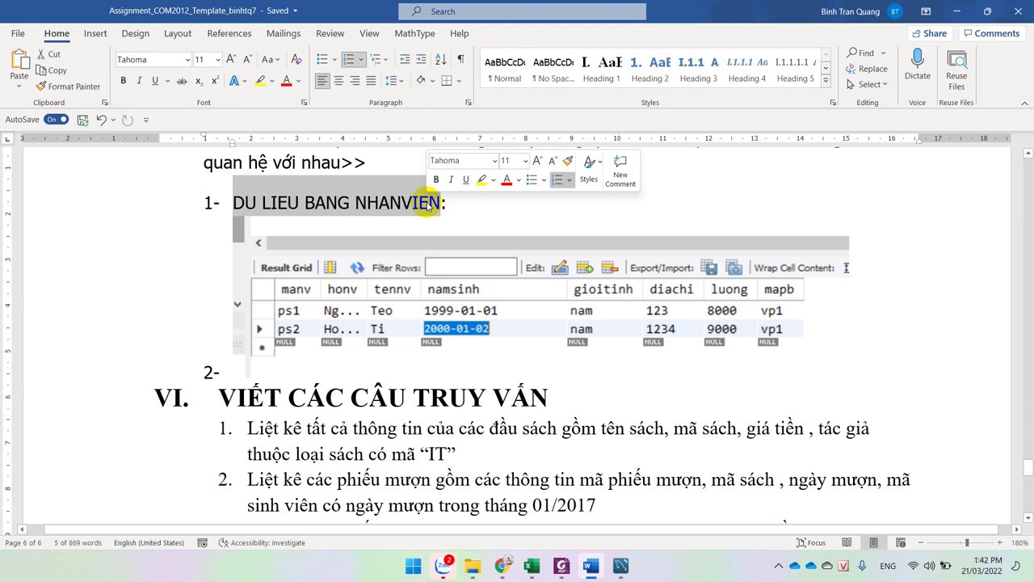
left_click(405, 304)
key("Delete")
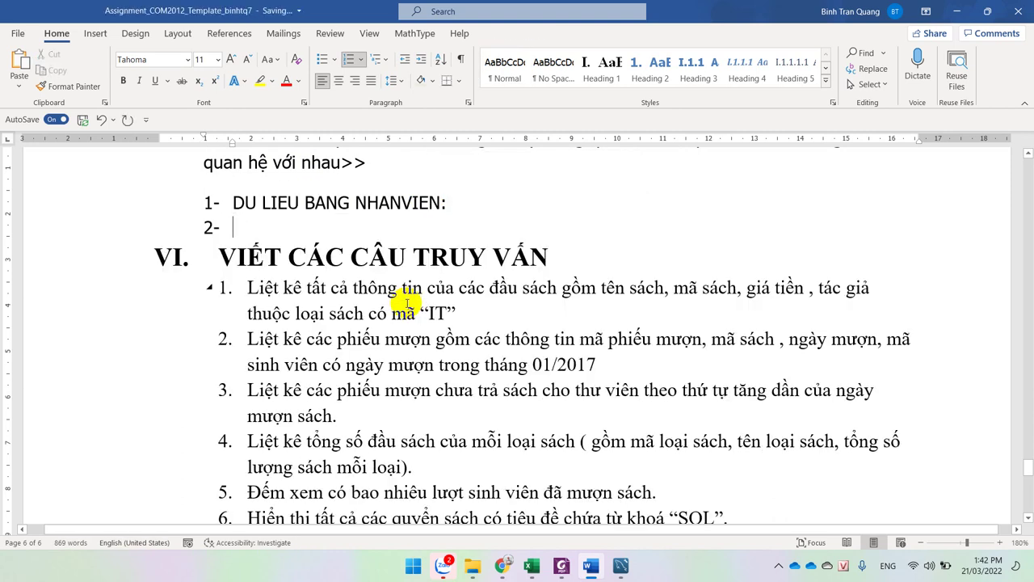
- Add an empty line under the DU LIEU BANG NHANVIEN item, and copy a screen capture of the cuahang query and result grid in MySQL Workbench
left_click(546, 205)
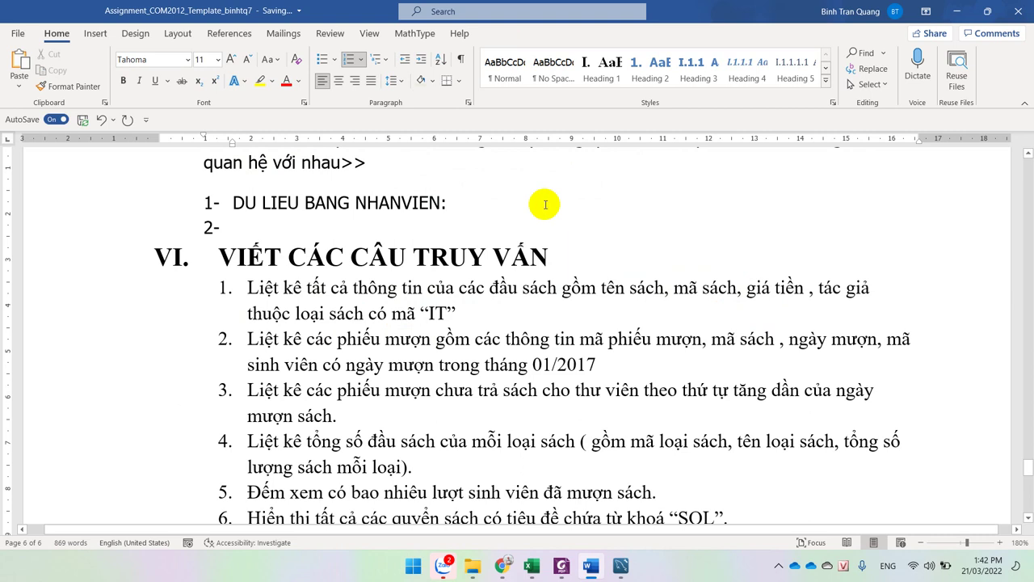
key("Return")
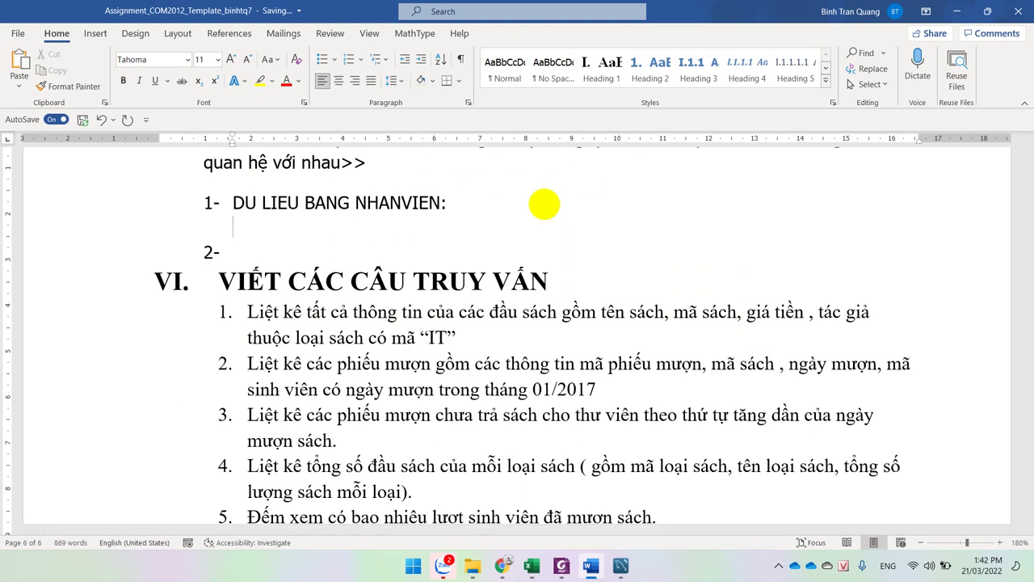
left_click(620, 565)
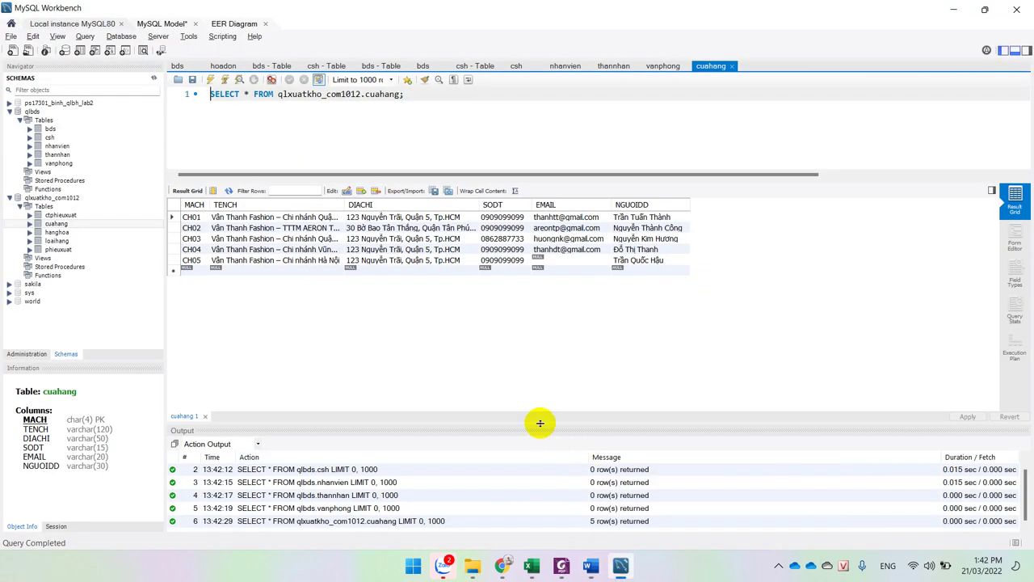
key("Print")
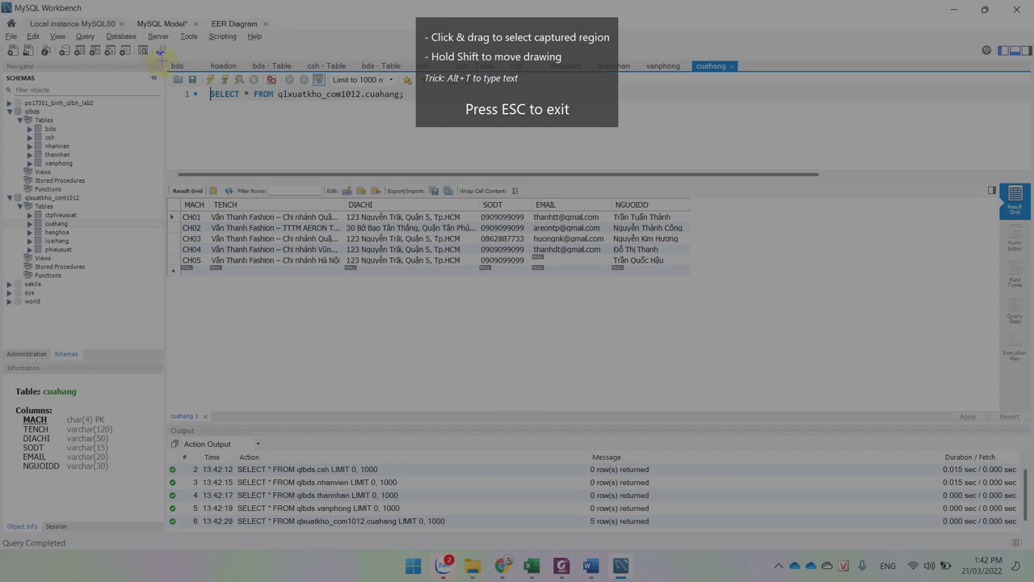
mouse_move(161, 60)
left_mouse_down()
mouse_move(647, 293)
mouse_move(713, 285)
left_mouse_up()
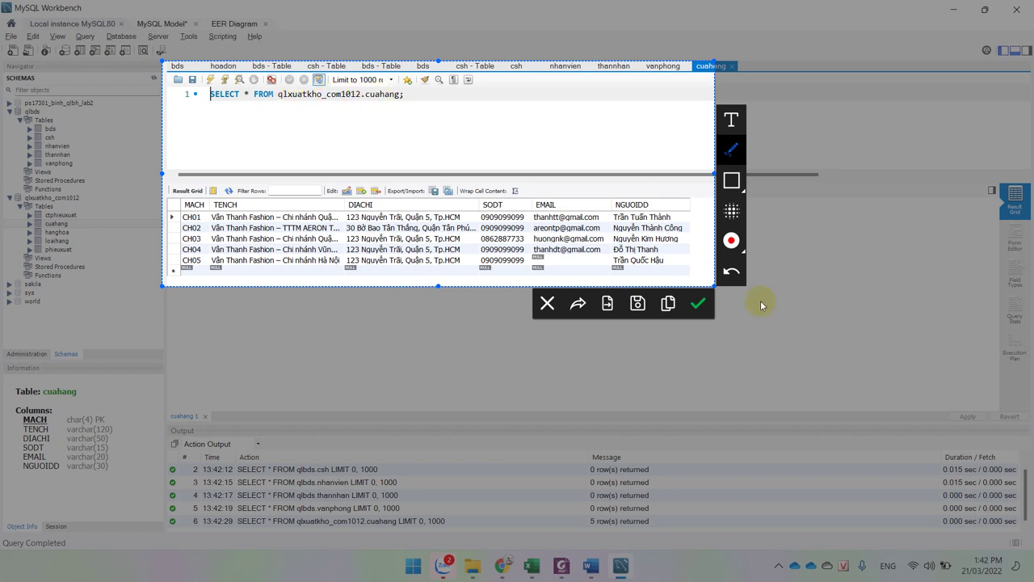
left_click(667, 302)
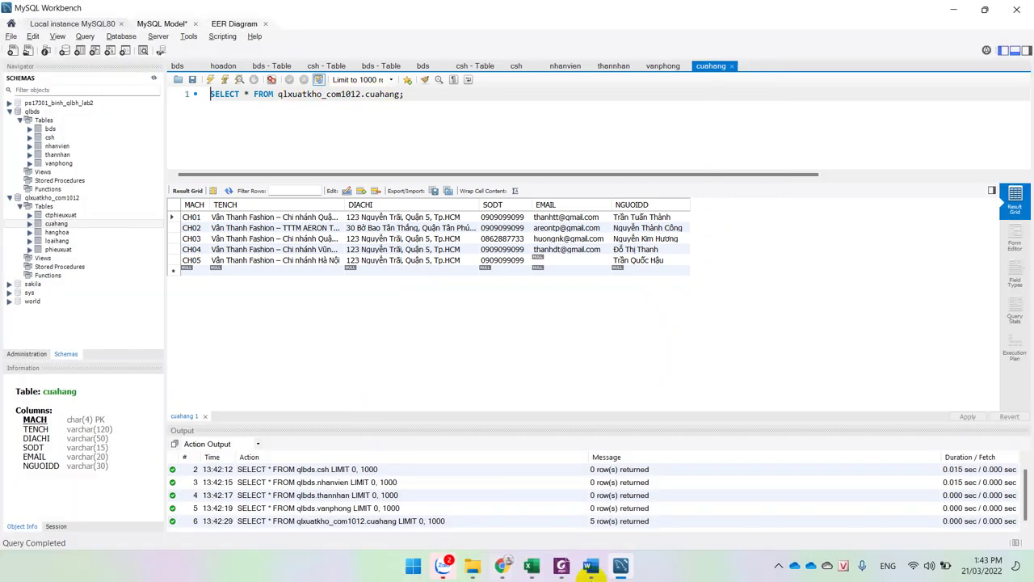
- Return to Word, paste the cuahang capture under DU LIEU BANG NHANVIEN and shrink it to about three quarters of its pasted width
left_click(591, 566)
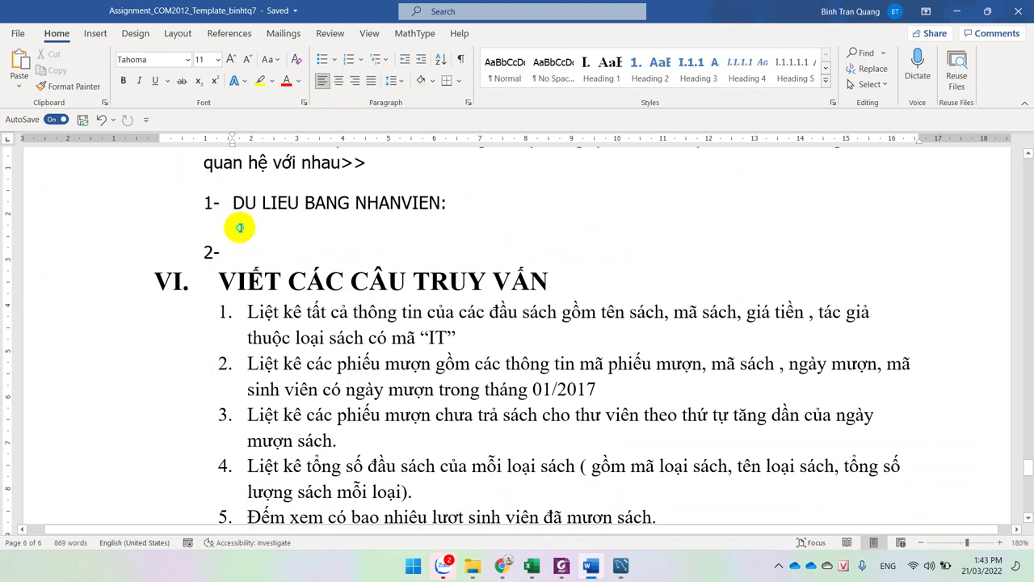
right_click(264, 229)
left_click(297, 297)
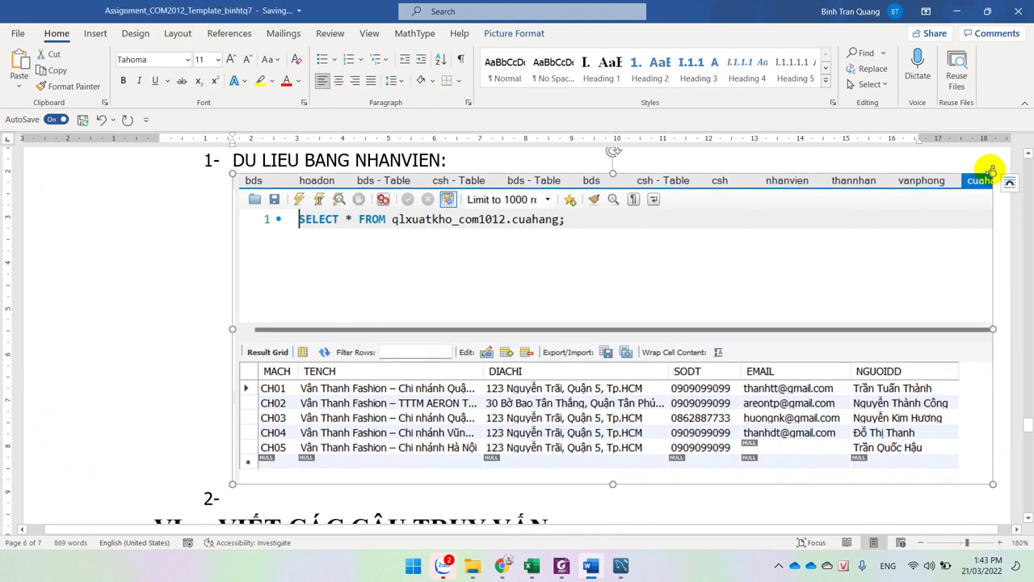
left_click_drag(993, 174, 799, 299)
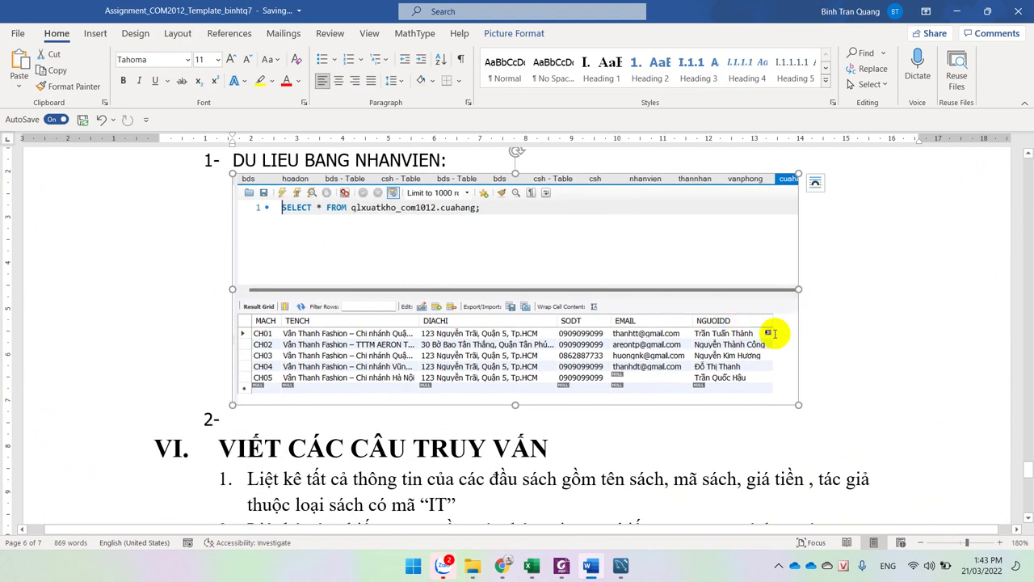
left_click(377, 231)
left_click(390, 159)
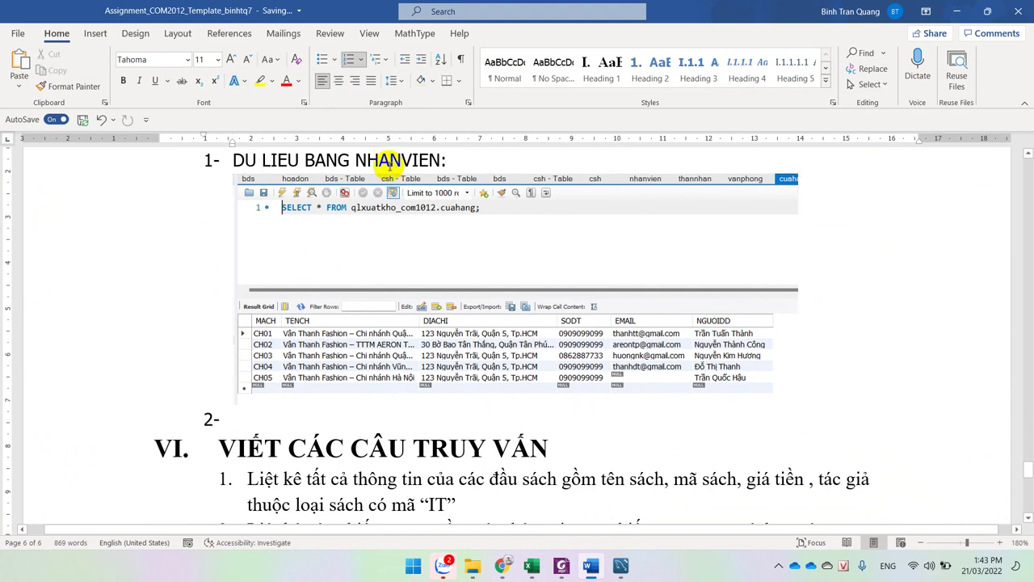
left_click(260, 418)
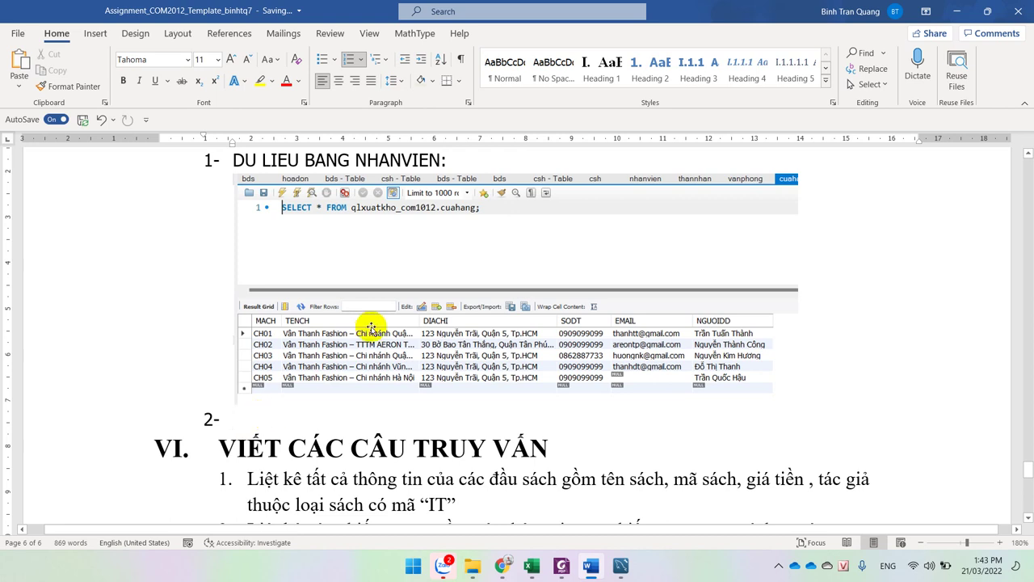
scroll(404, 327, "down", 3)
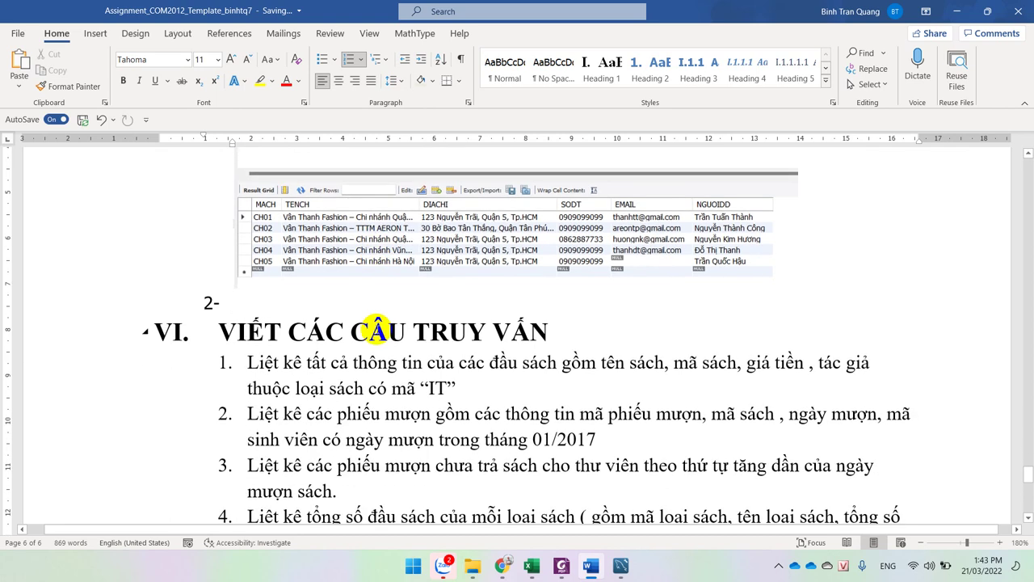
scroll(376, 331, "up", 5)
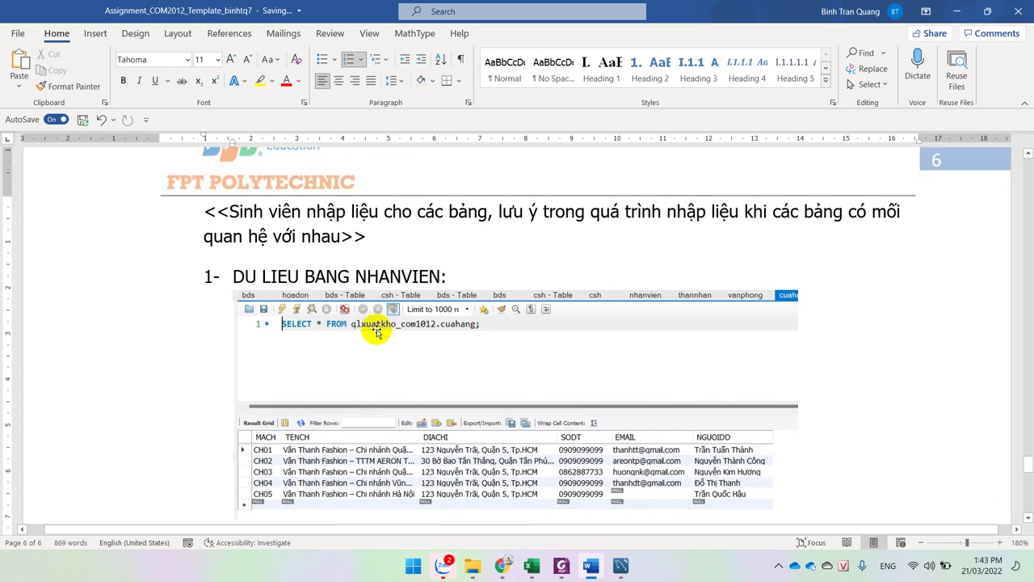
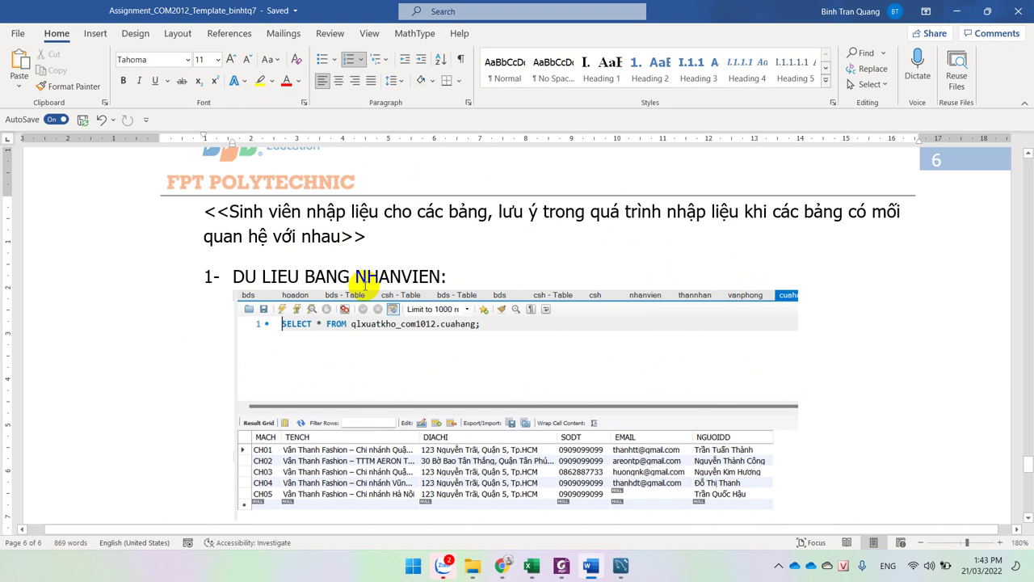
- Switch to File Explorer and look through the COM2012 - Cơ sở dữ liệu - Fall2017 folder and its Tài nguyên subfolder for assignment files
mouse_move(479, 570)
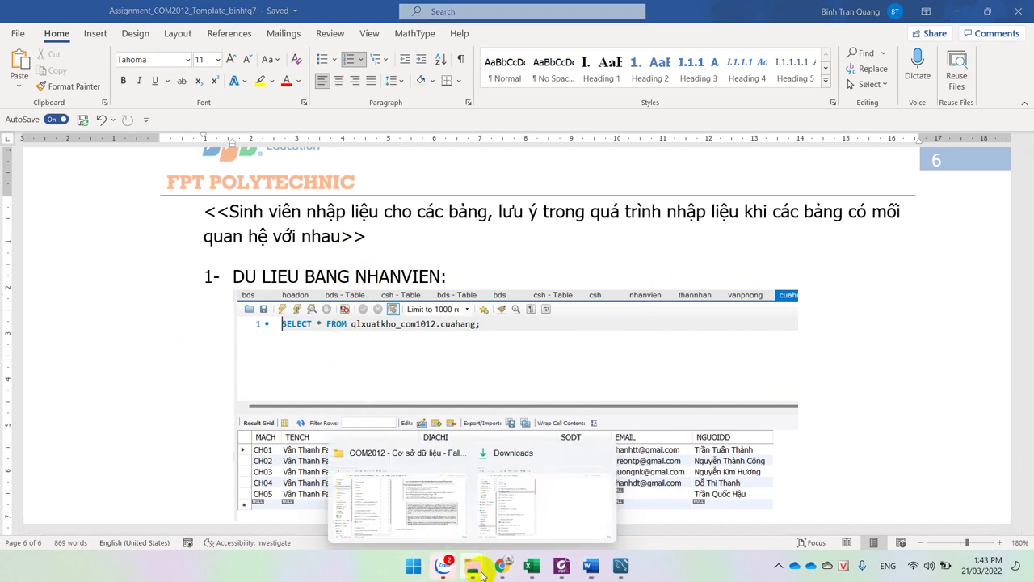
left_click(404, 512)
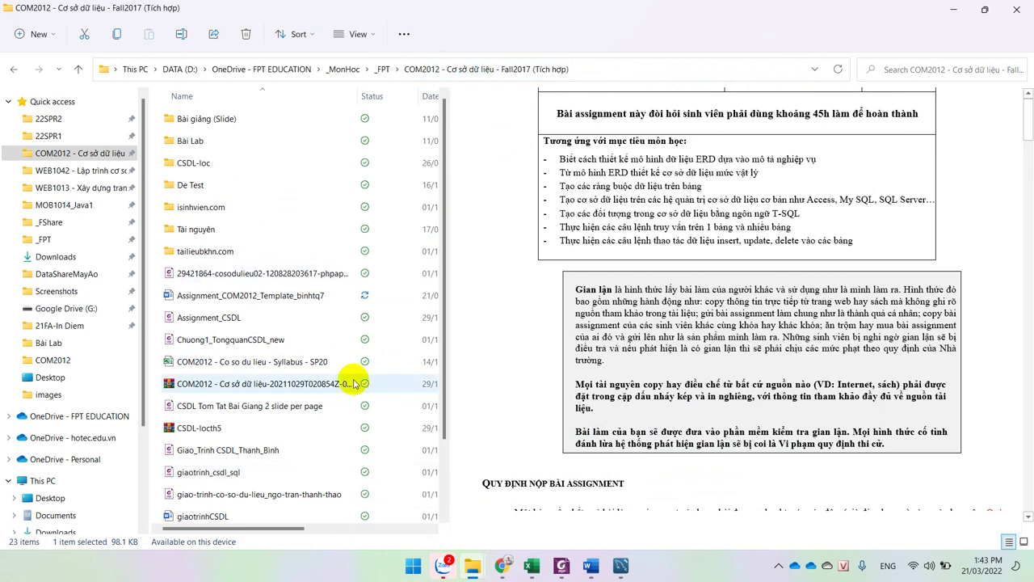
left_click(269, 227)
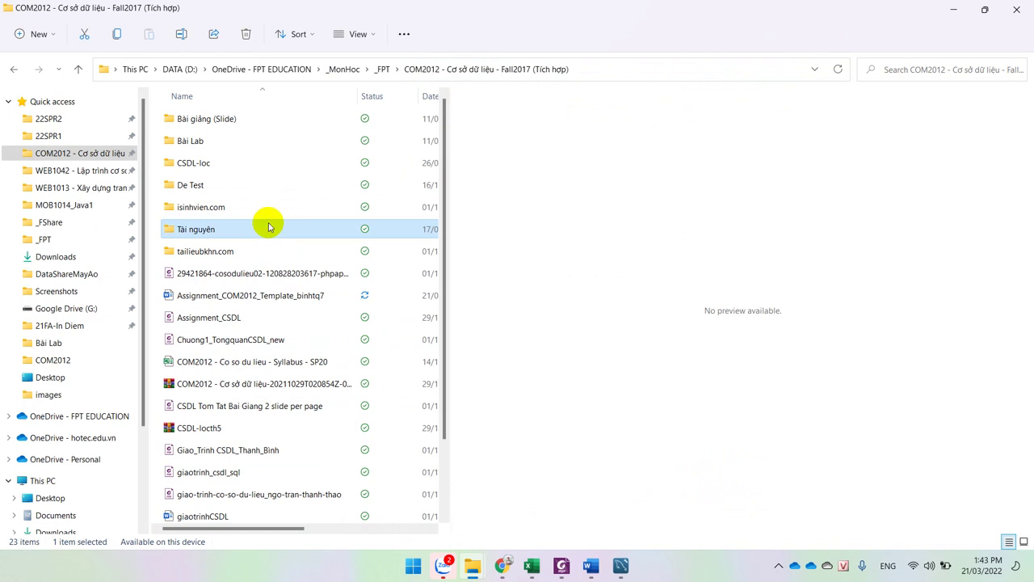
double_click(269, 227)
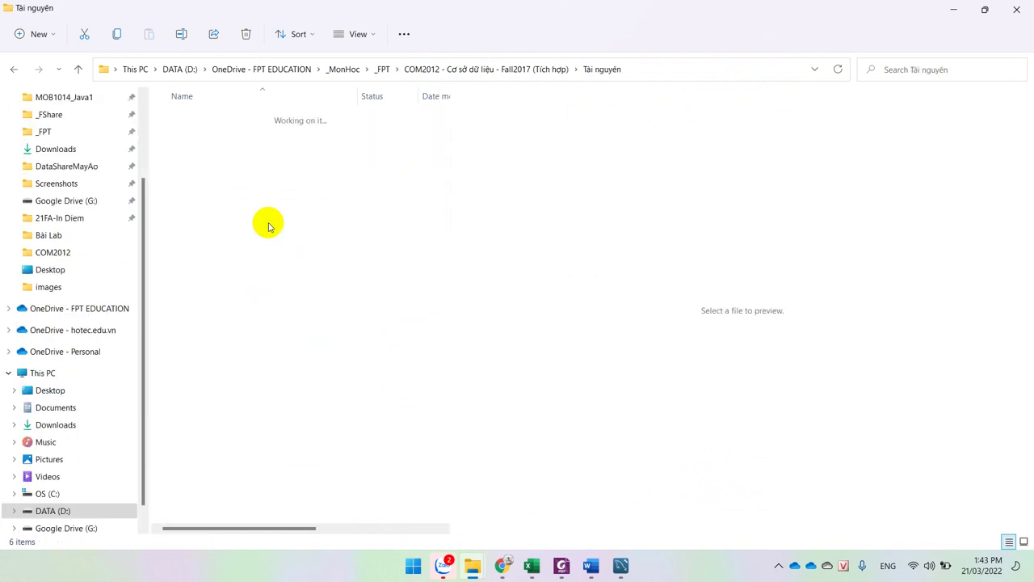
left_click(507, 73)
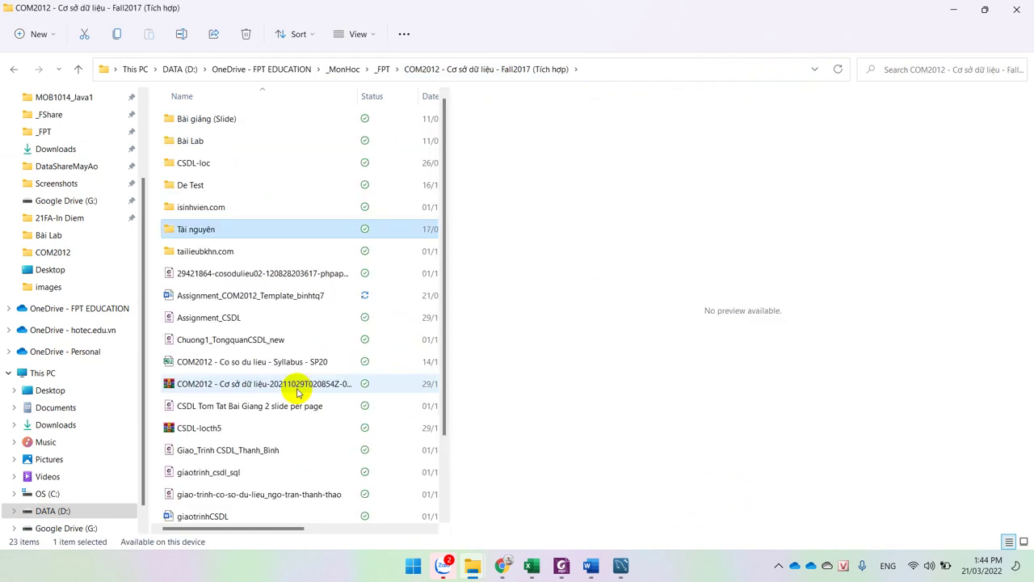
scroll(298, 392, "down", 1)
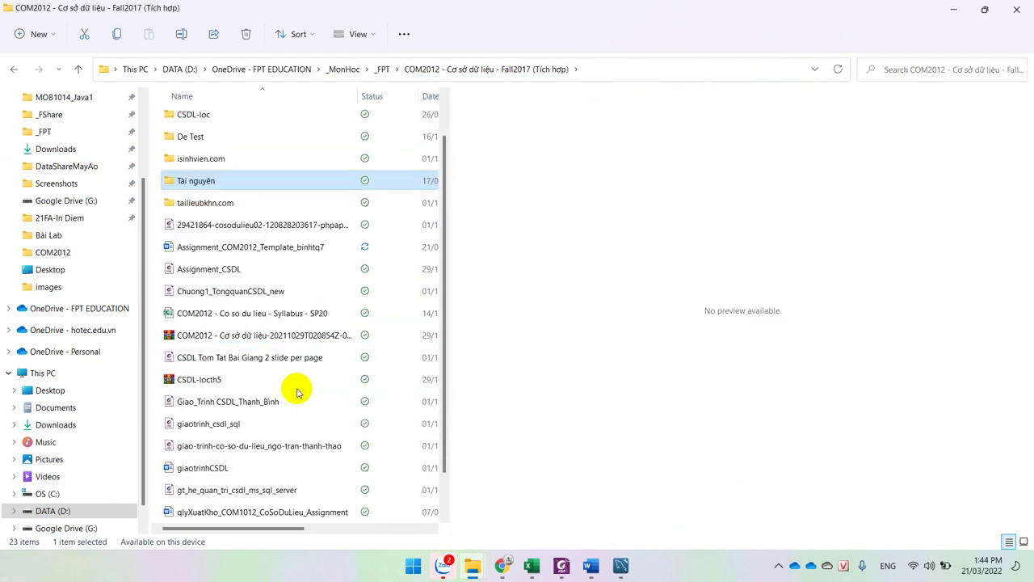
scroll(297, 392, "down", 1)
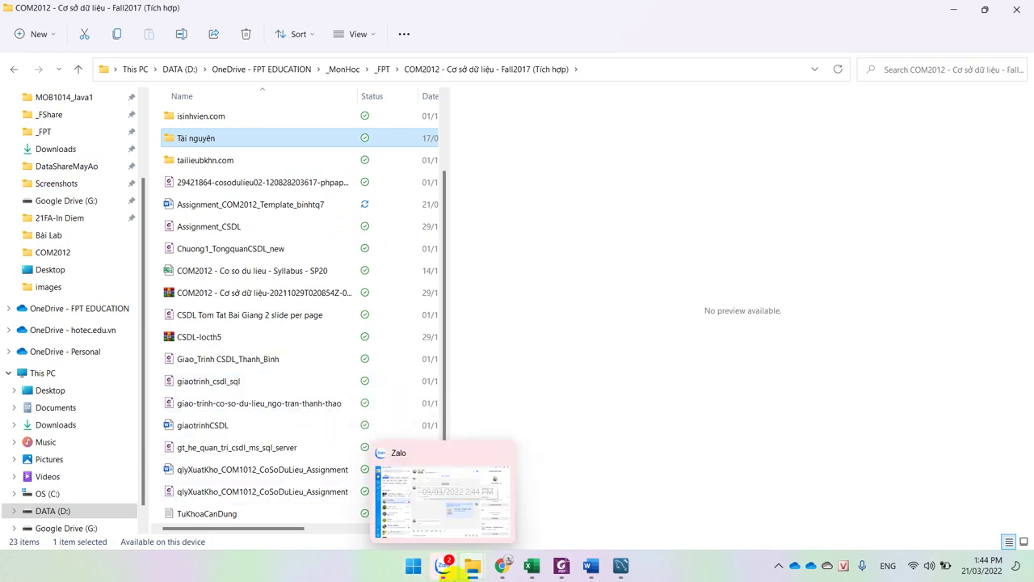
- Switch to Google Classroom in Chrome and view the student work for ASM1 (25/03/2022) in class .C3-IT17307_3-COM2012-R403
mouse_move(502, 565)
left_click(414, 514)
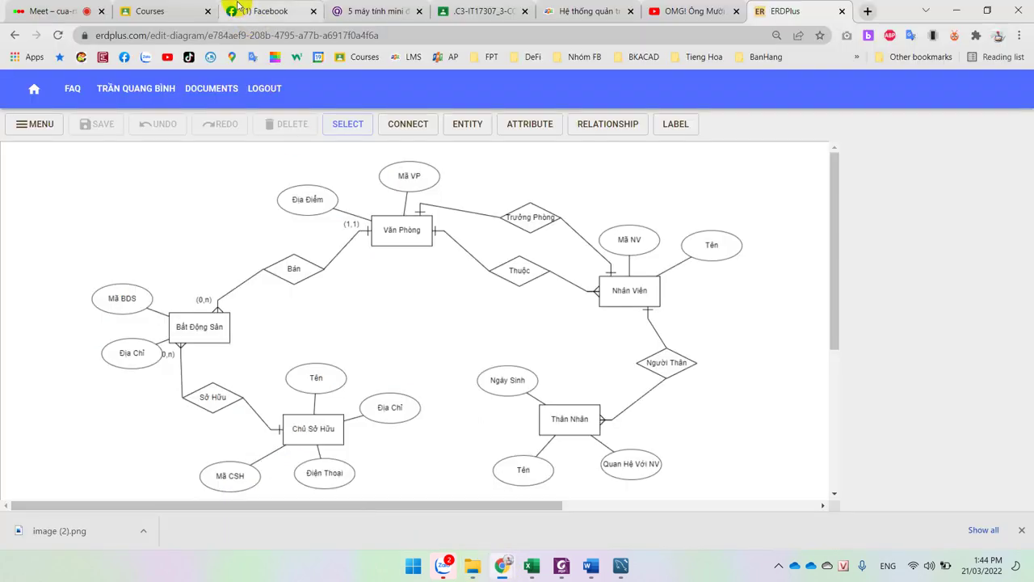
left_click(136, 12)
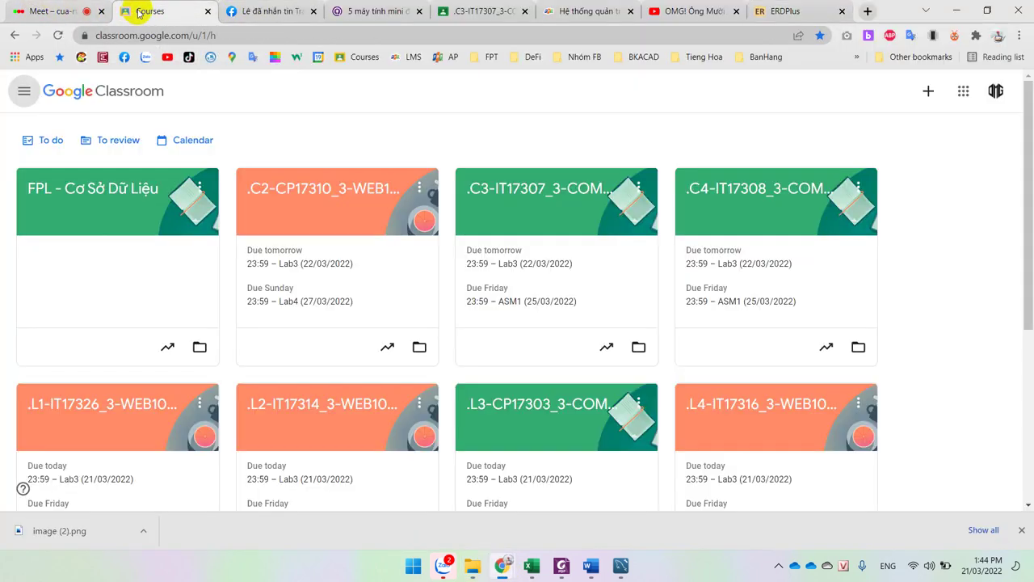
left_click(489, 187)
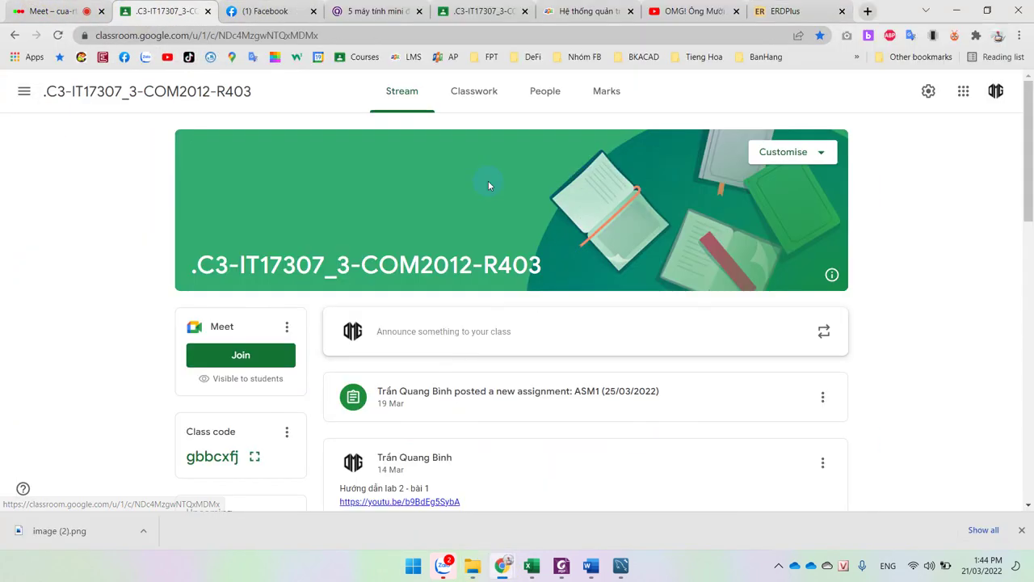
scroll(538, 352, "down", 2)
scroll(549, 323, "up", 3)
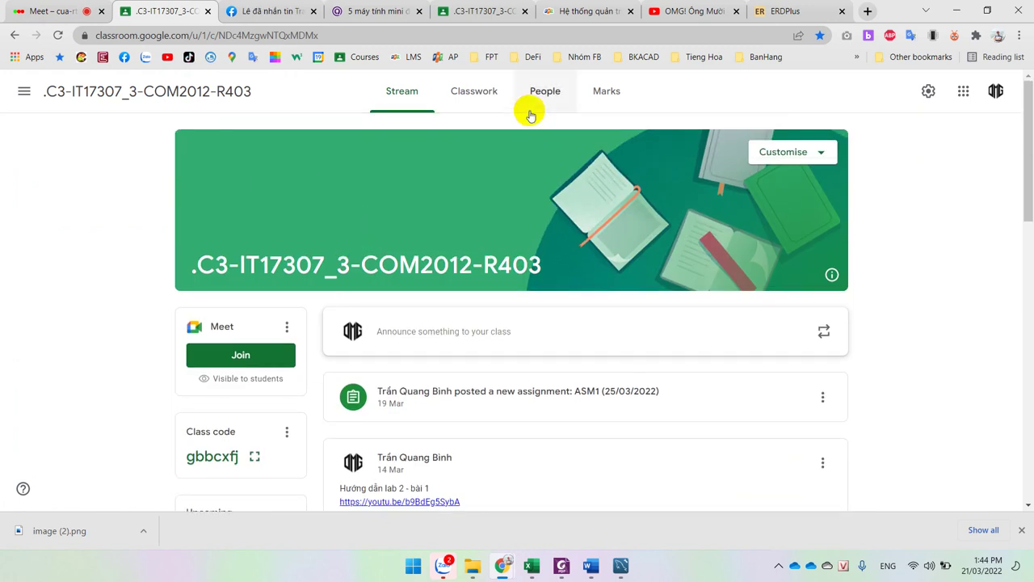
left_click(467, 89)
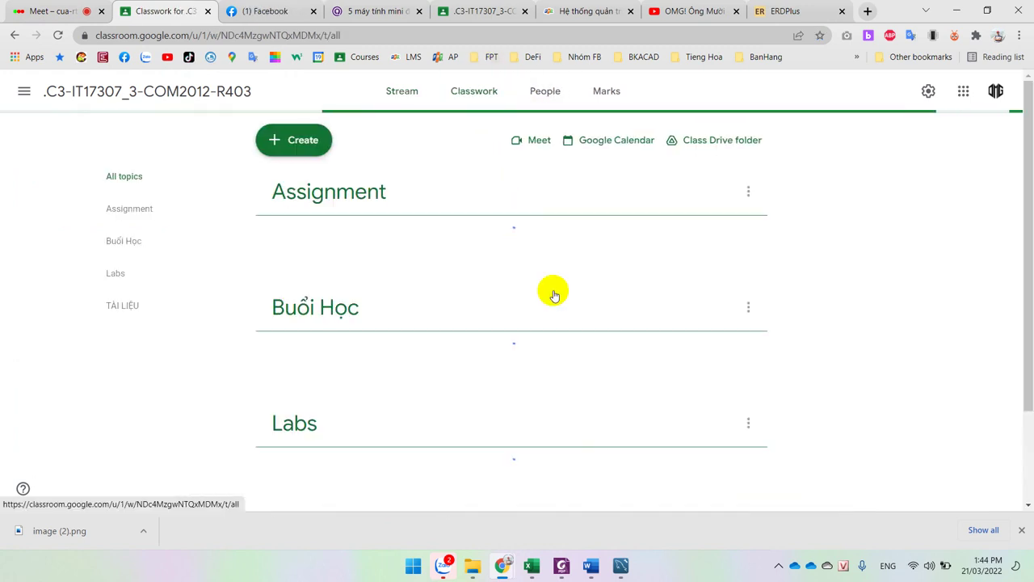
left_click(358, 245)
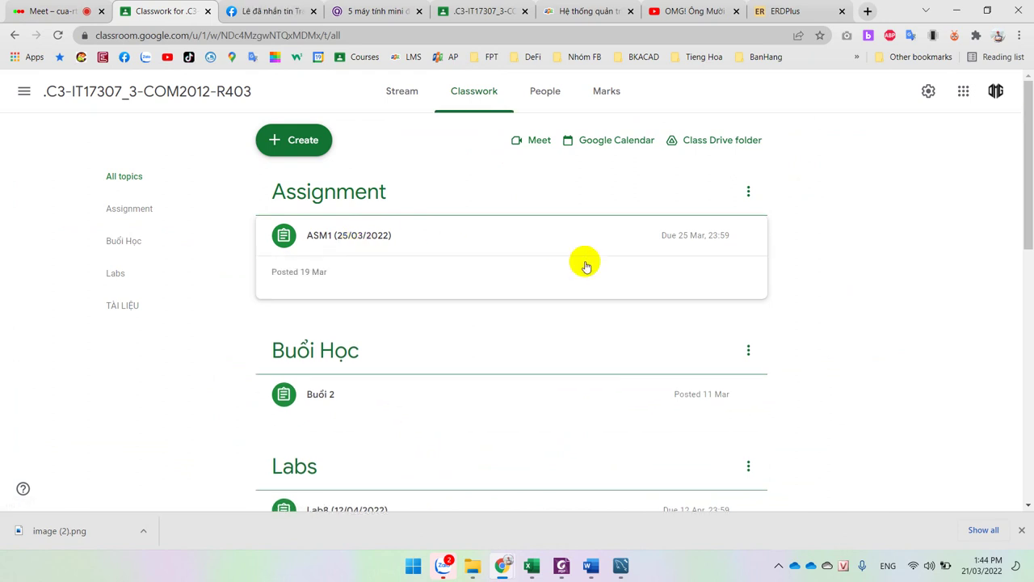
left_click(310, 371)
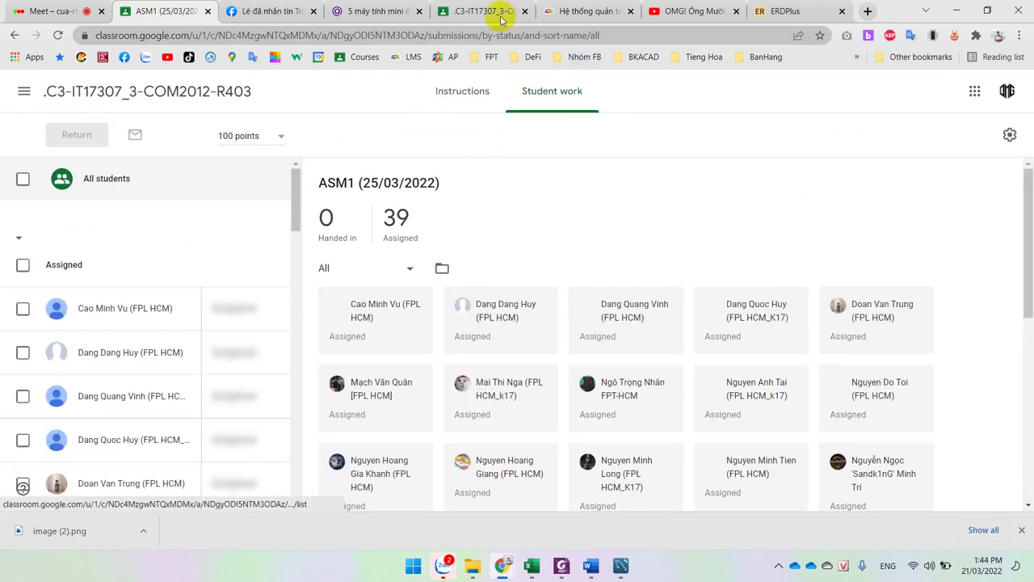
- Look through the class's classwork, expand the COM1012_CoSoDuLieu_Assignment material under TÀI LIỆU, and return to the class stream
left_click(88, 92)
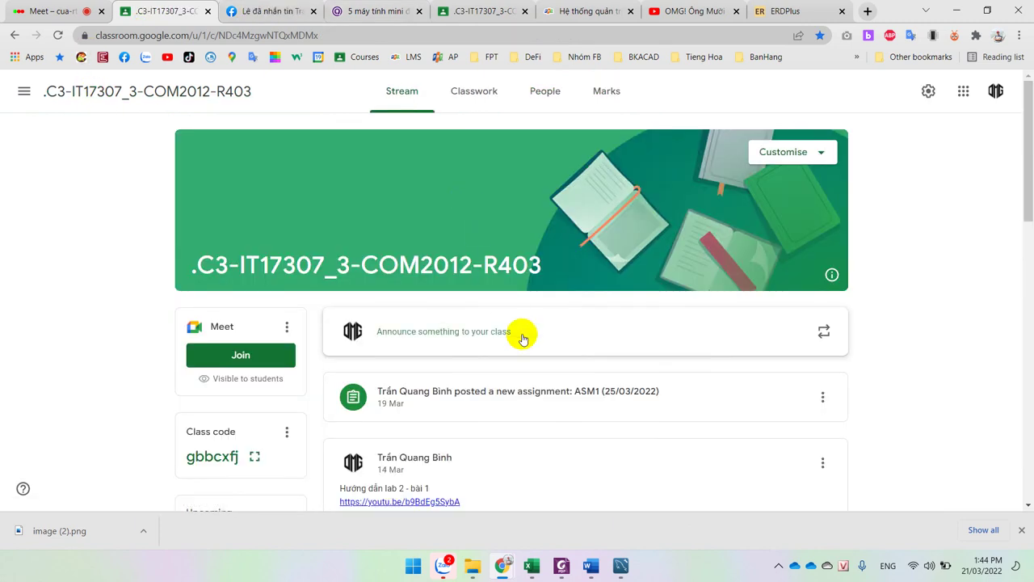
left_click(474, 90)
scroll(599, 372, "down", 2)
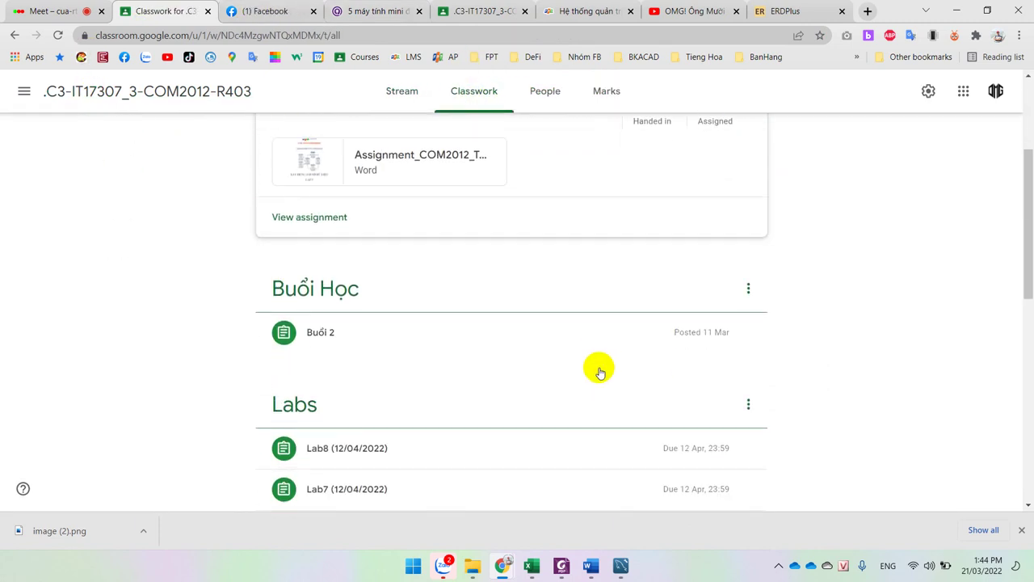
scroll(566, 351, "up", 2)
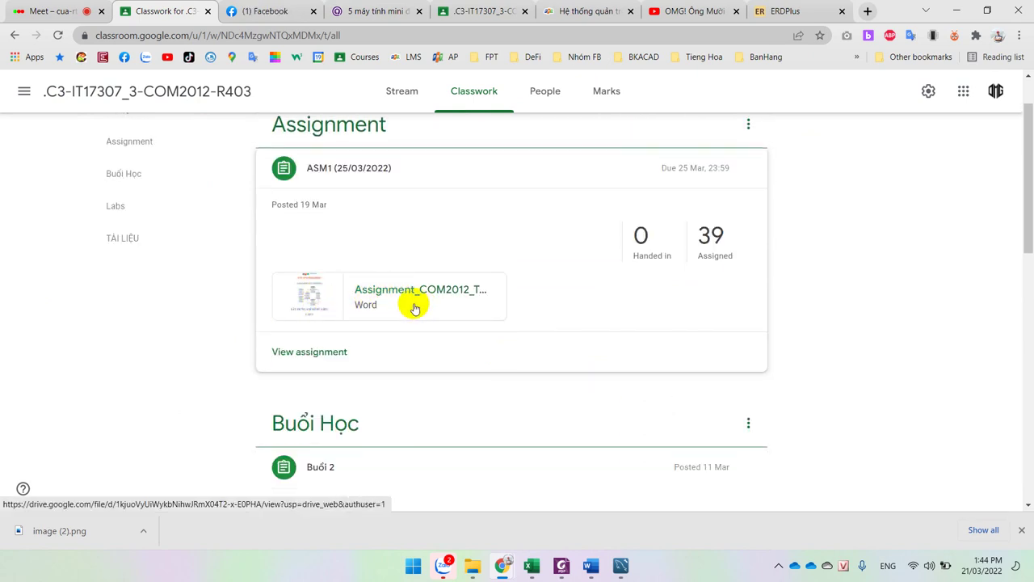
scroll(517, 431, "down", 3)
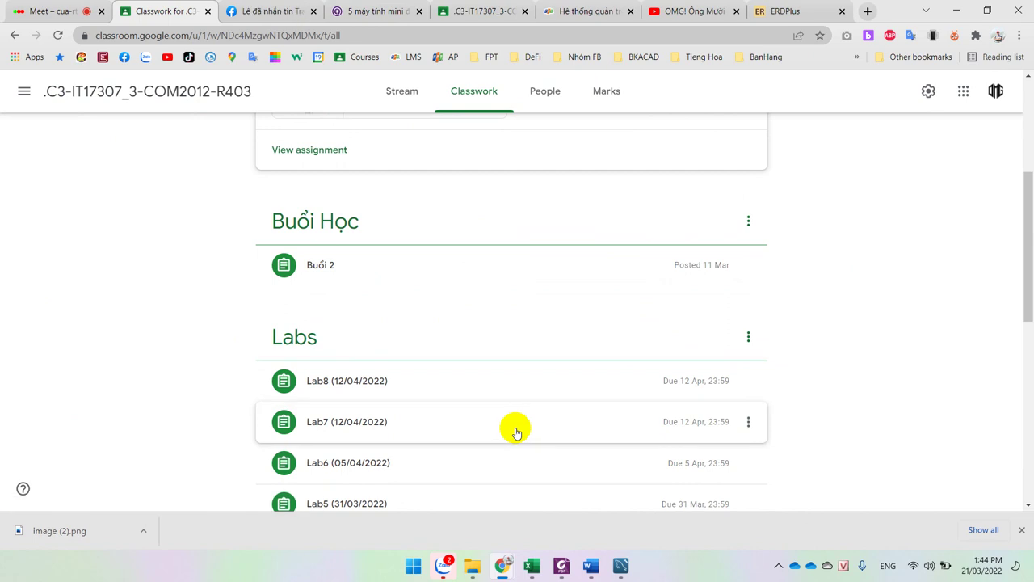
scroll(514, 430, "down", 3)
scroll(515, 432, "down", 3)
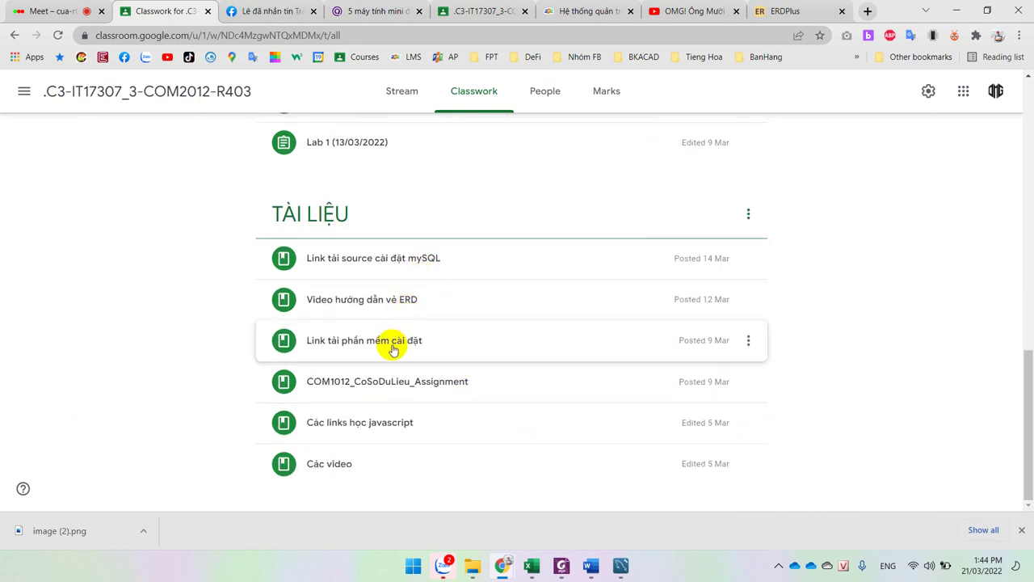
left_click(412, 396)
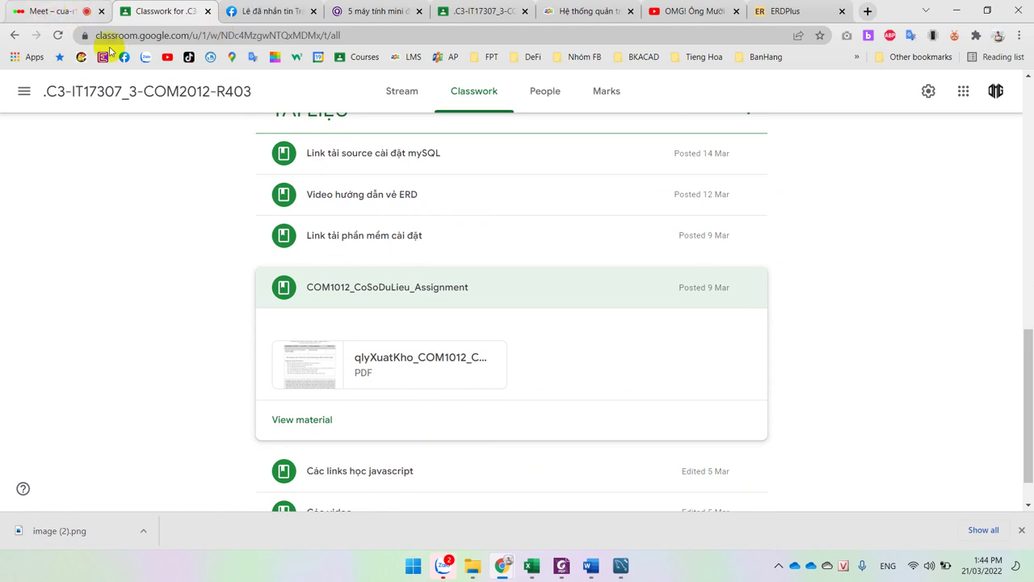
left_click(139, 95)
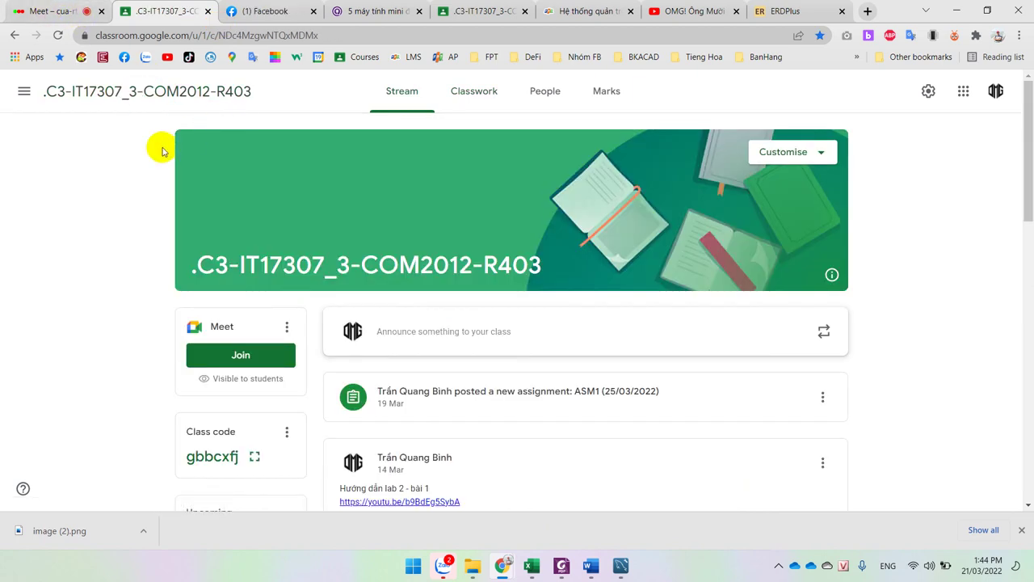
- Go to the classwork of the FPL - Cơ Sở Dữ Liệu class and expand the Assignment Com2012 Spring 2022 material
left_click(24, 90)
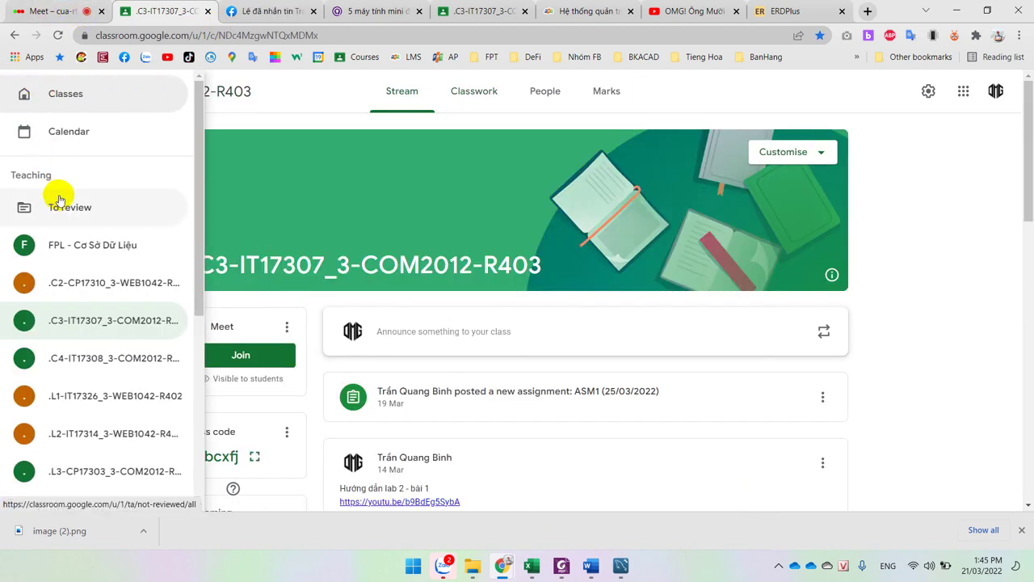
left_click(69, 247)
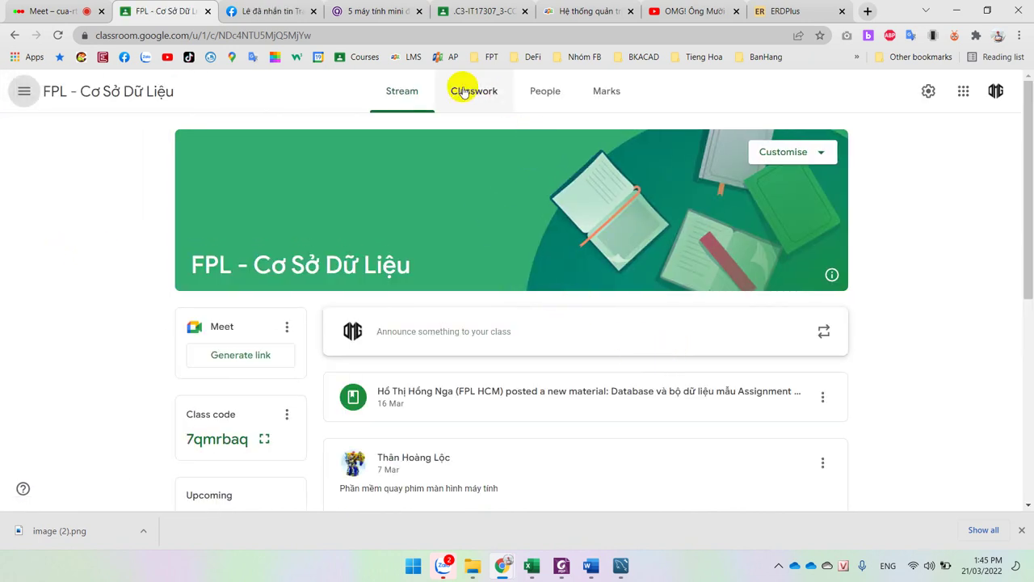
left_click(465, 89)
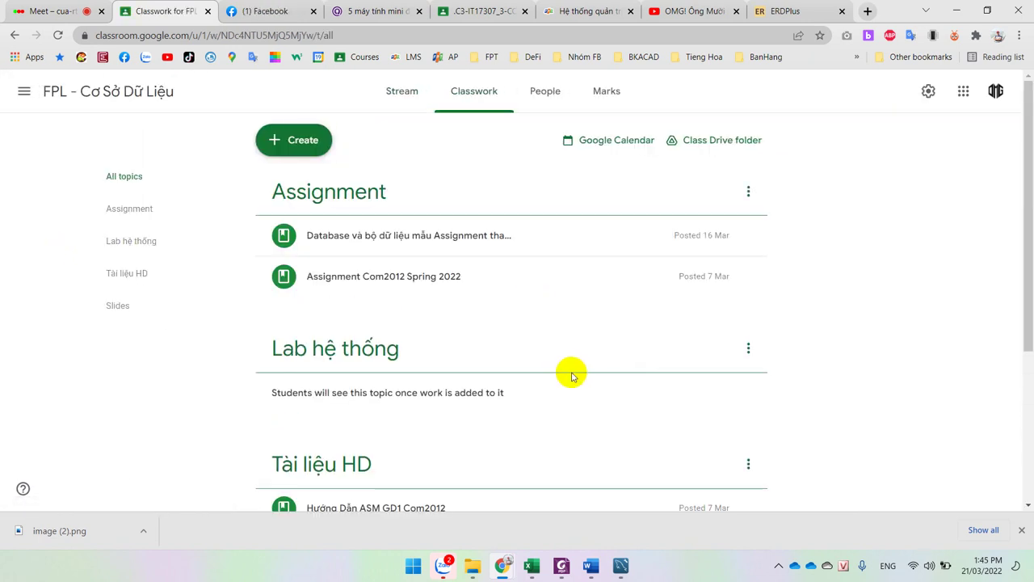
scroll(571, 376, "down", 3)
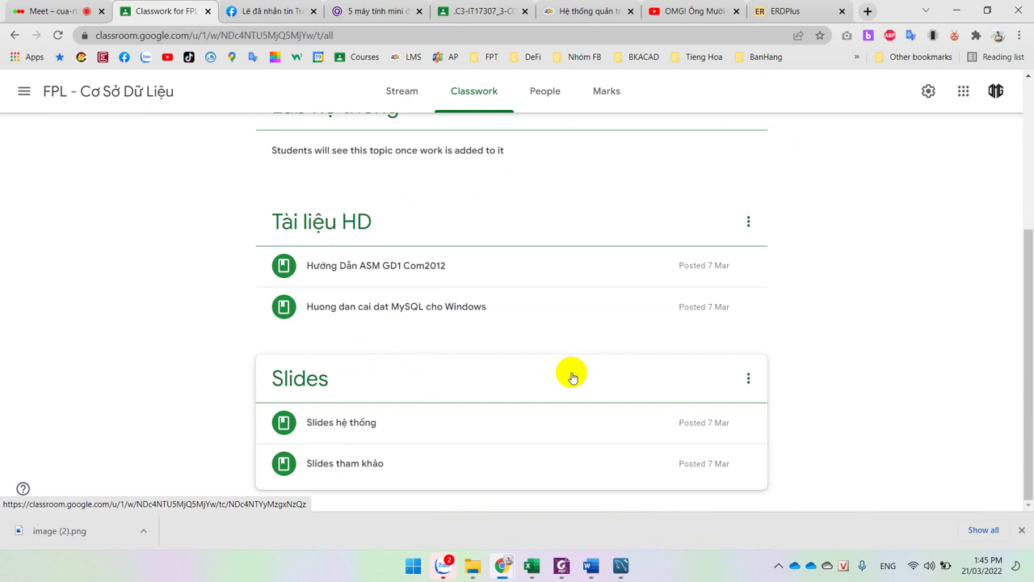
scroll(571, 376, "up", 2)
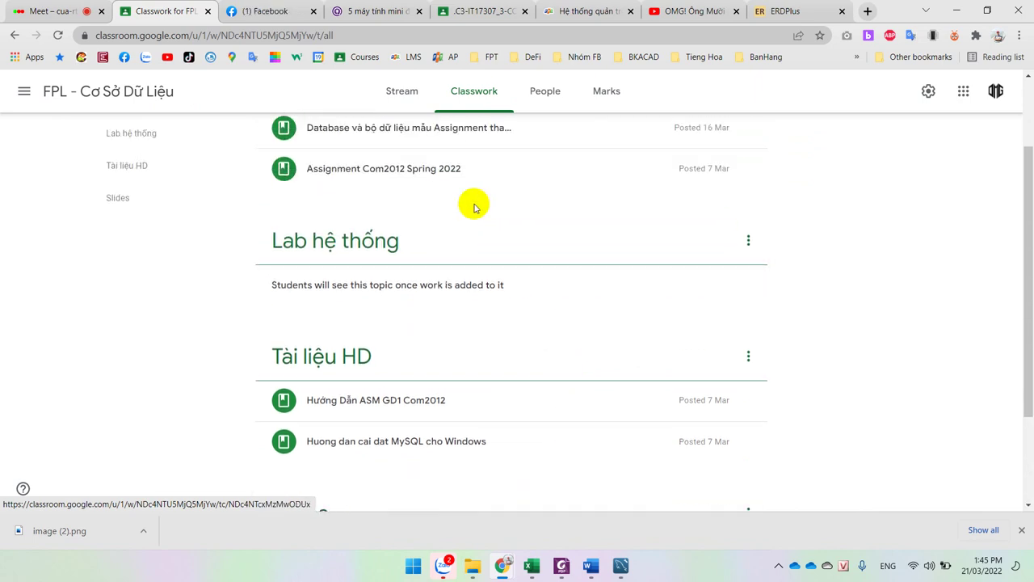
left_click(456, 171)
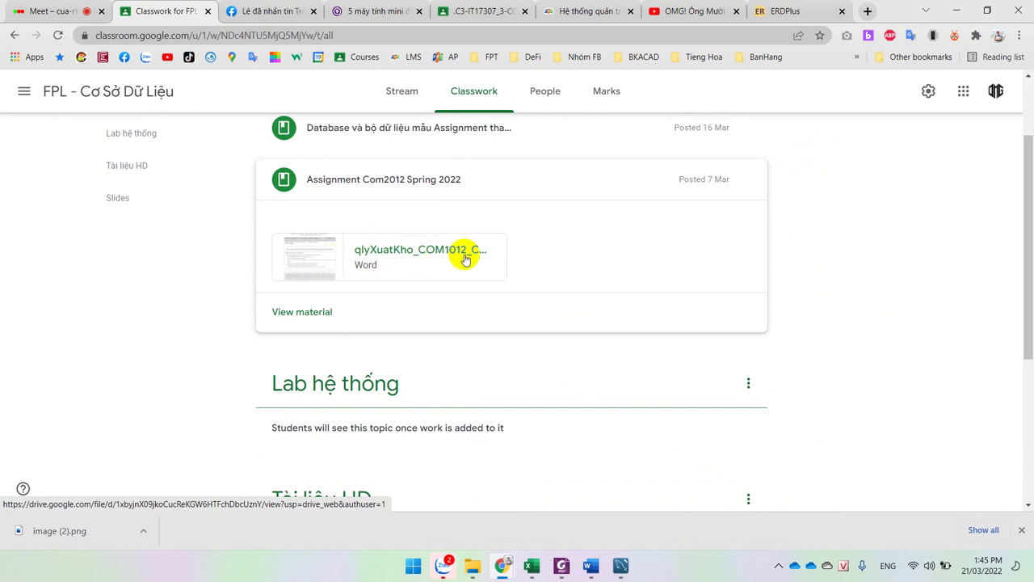
- Switch to File Explorer and preview the qlyXuatKho_COM1012_CoSoDuLieu_Assignment PDF, going through it to the ĐẶT VẤN ĐỀ section and the sample PHIẾU XUẤT HÀNG
mouse_move(472, 571)
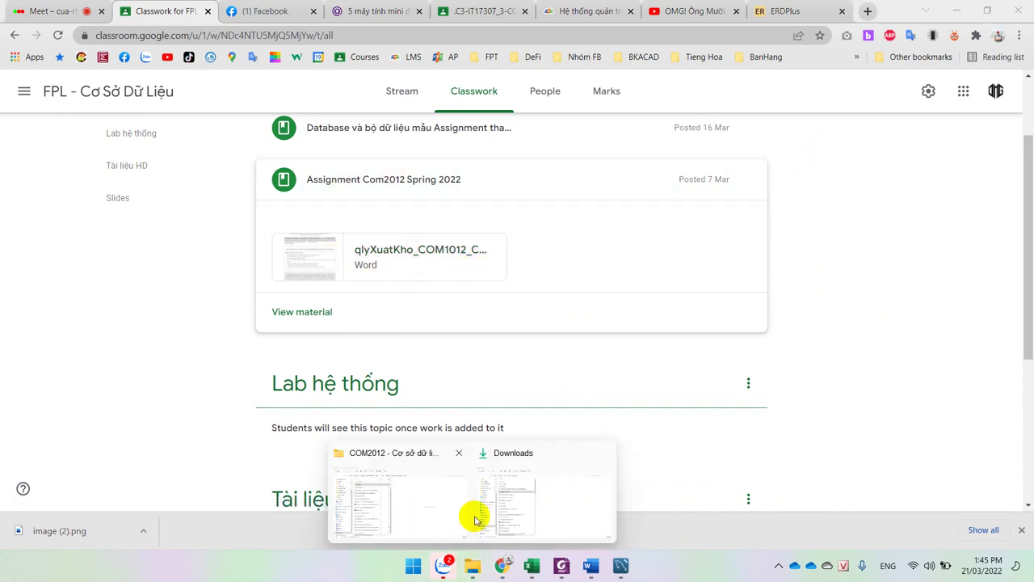
left_click(404, 500)
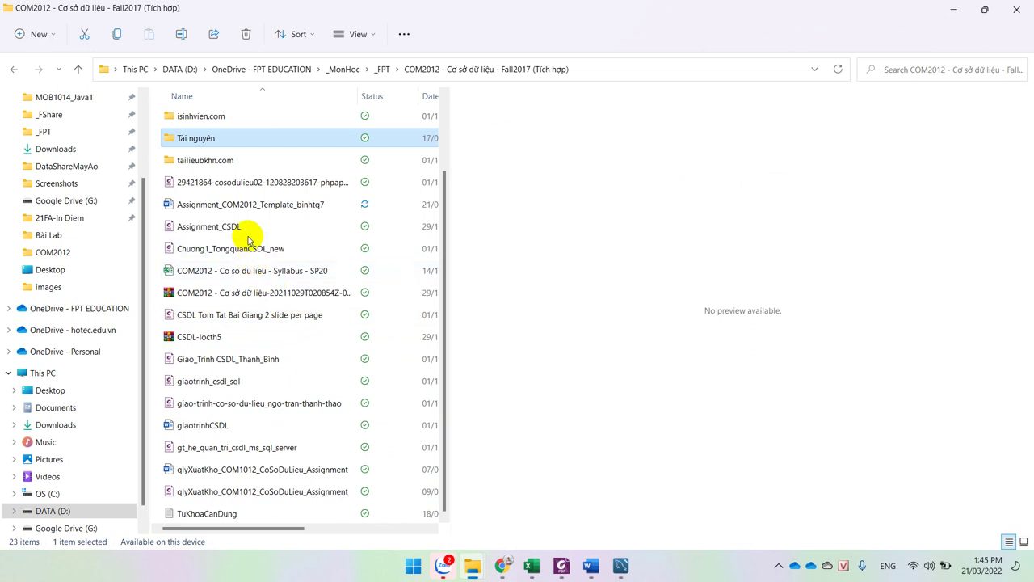
left_click(225, 491)
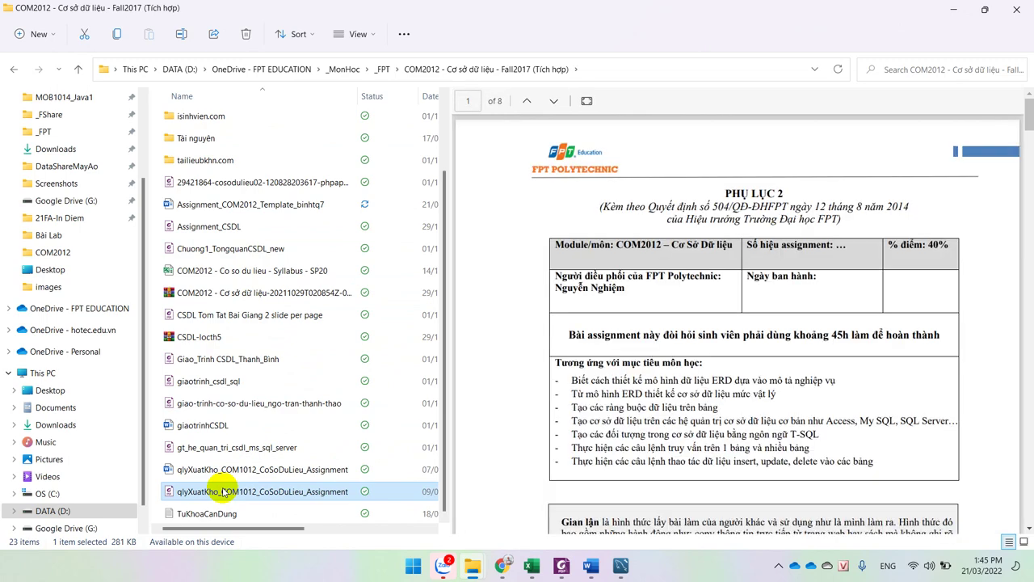
scroll(673, 361, "down", 10)
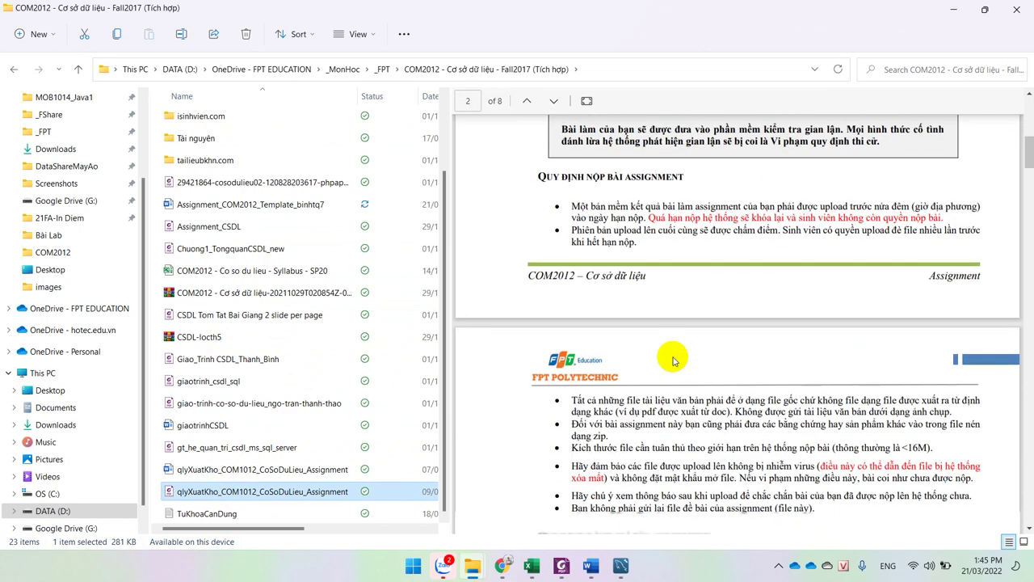
scroll(673, 361, "down", 7)
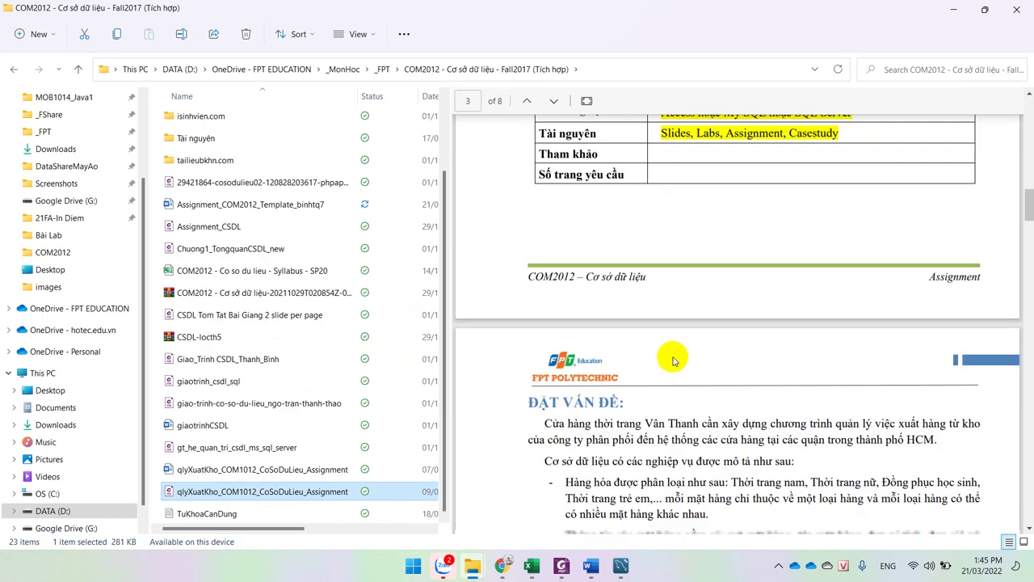
scroll(673, 362, "down", 1)
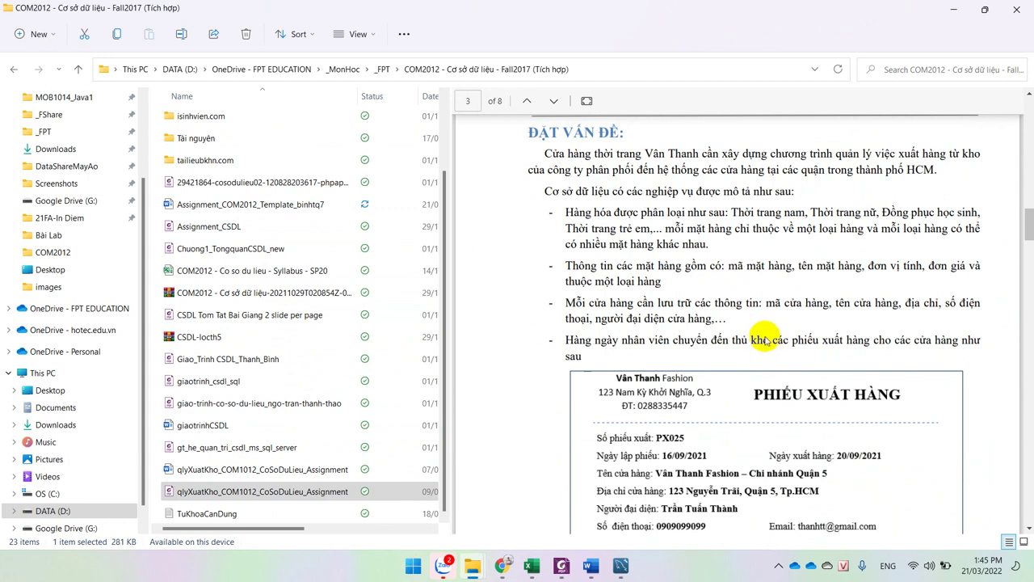
scroll(734, 324, "down", 1)
scroll(735, 328, "down", 3)
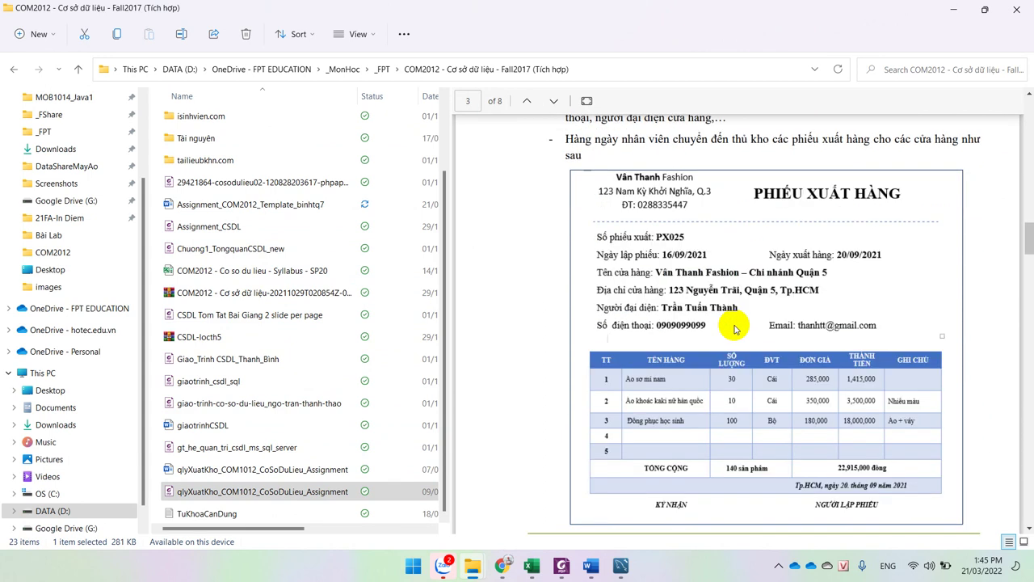
scroll(734, 327, "up", 1)
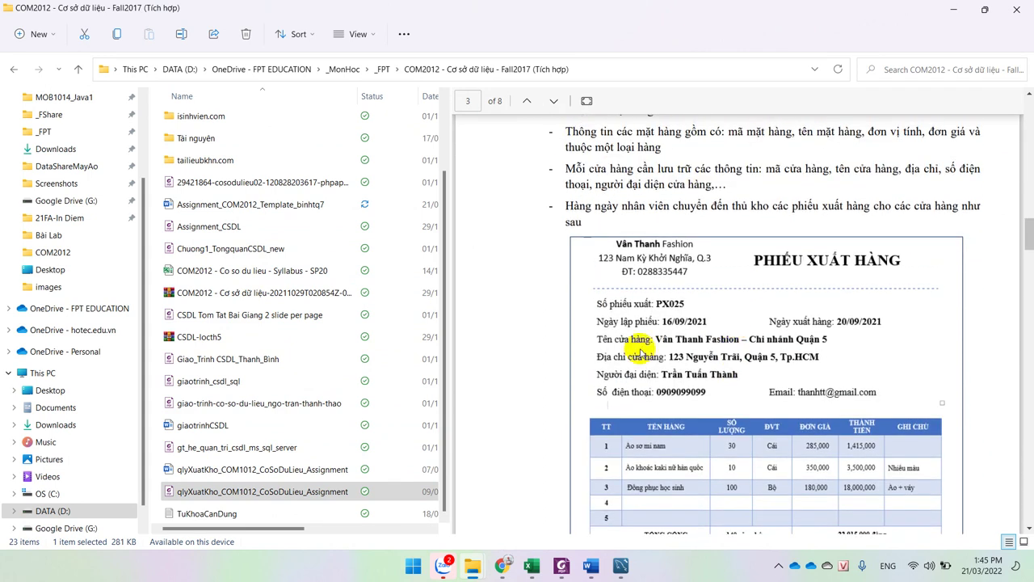
- Open the qlyXuatKho_COM1012_CoSoDuLieu_Assignment PDF in Foxit PhantomPDF and examine the page 3 business requirements and sample PHIẾU XUẤT HÀNG form
left_click(325, 492)
key("Return")
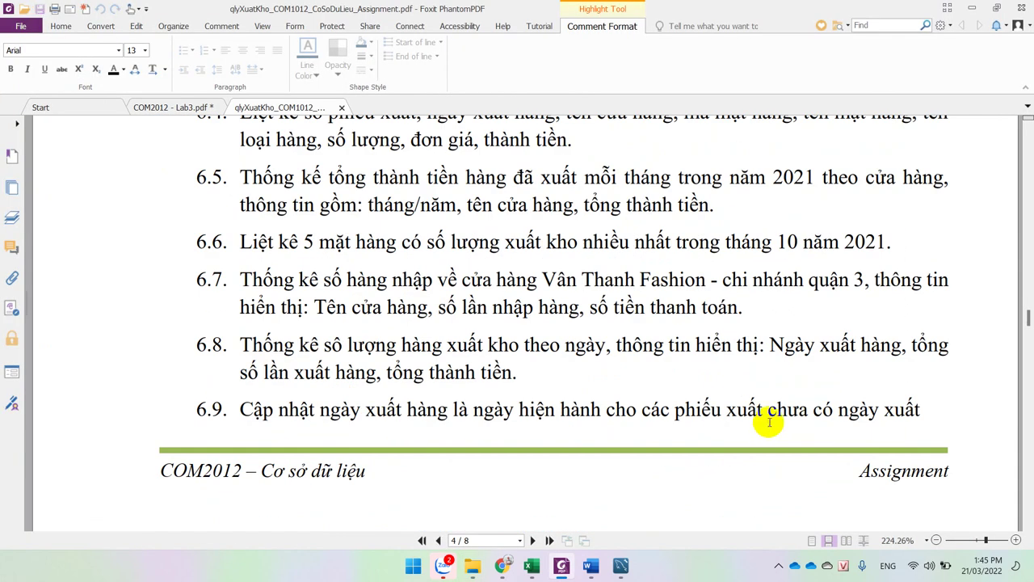
scroll(770, 422, "up", 10)
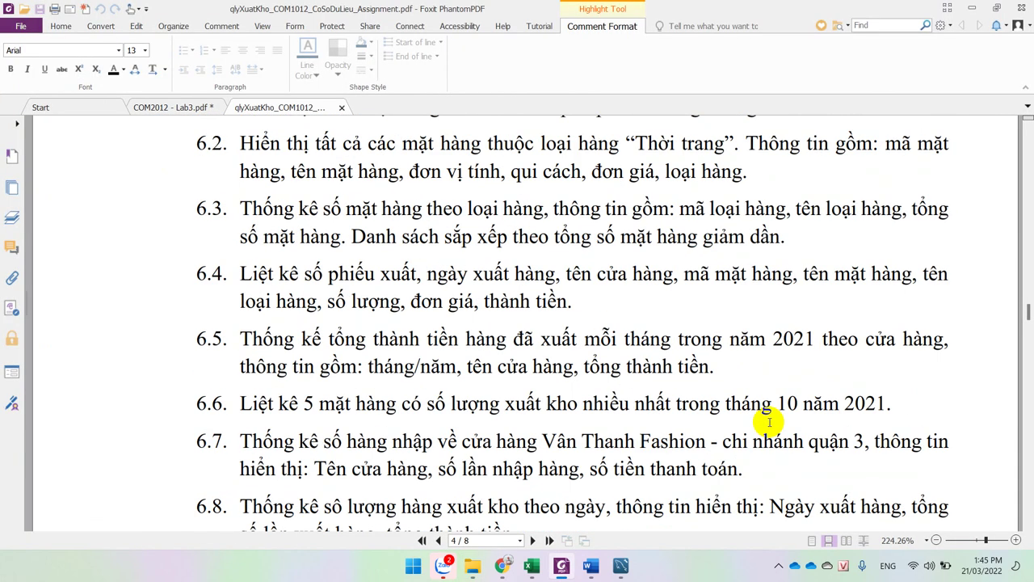
scroll(769, 422, "up", 10)
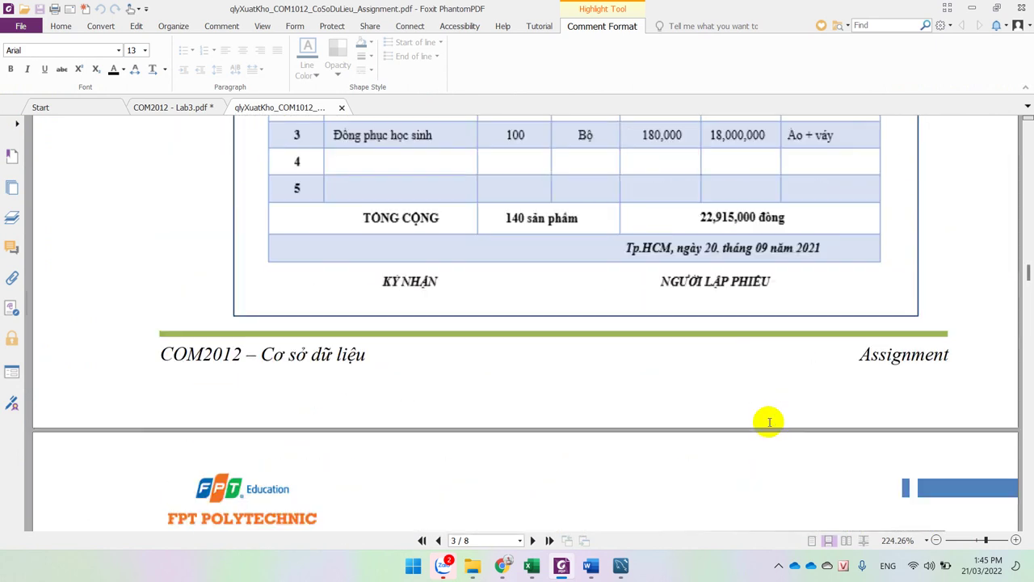
scroll(768, 425, "up", 8)
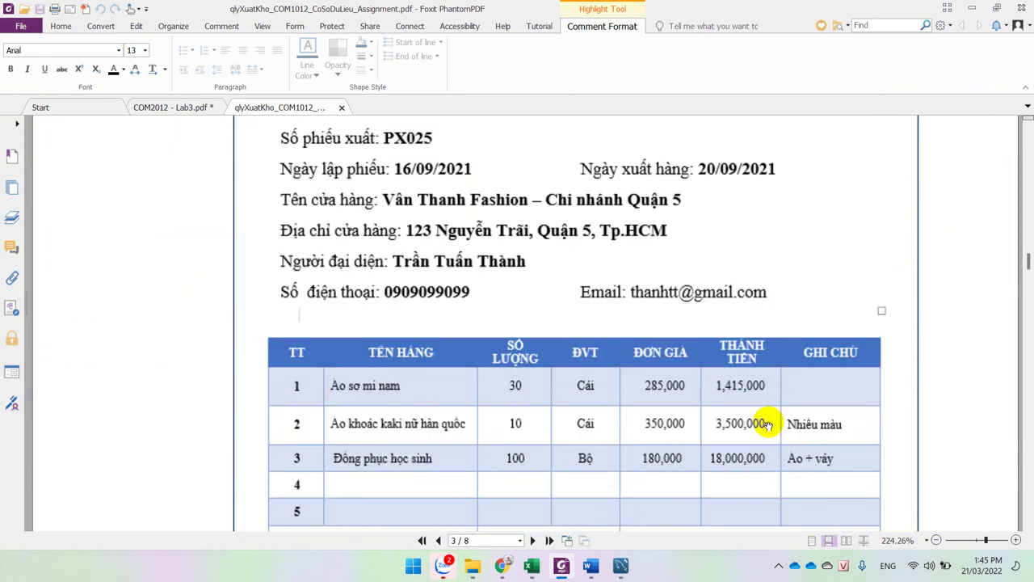
scroll(769, 423, "up", 2)
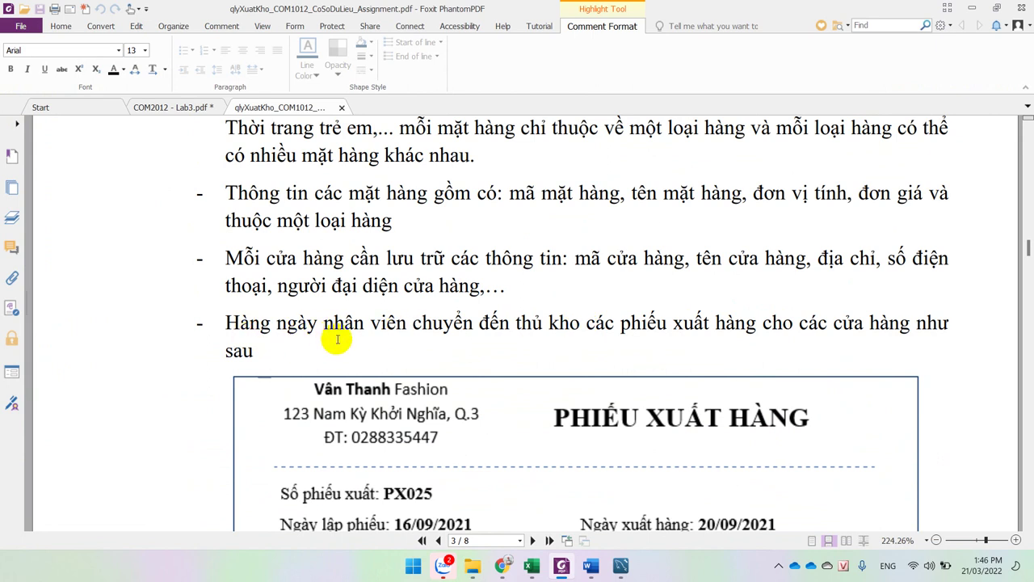
scroll(337, 339, "down", 2)
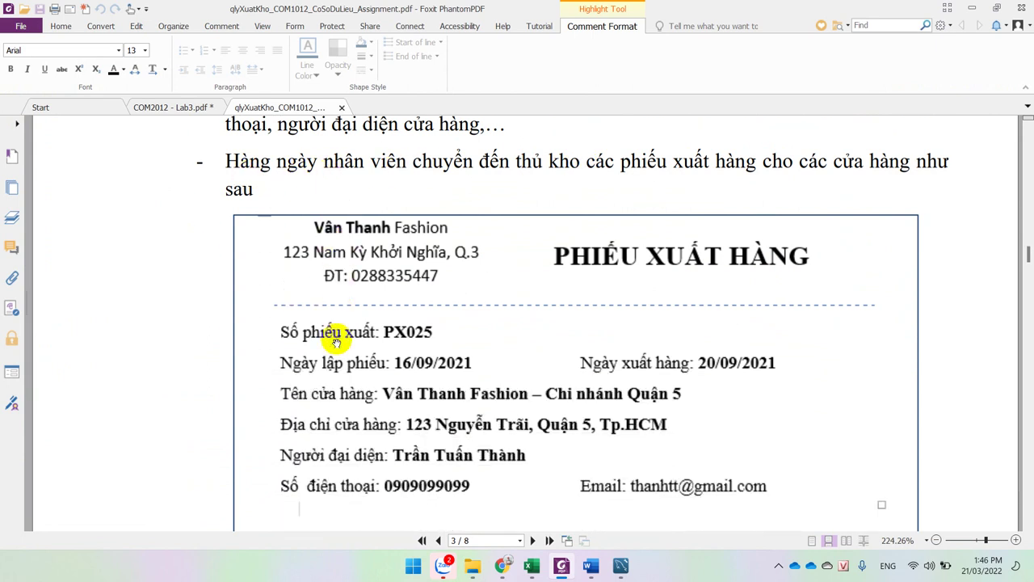
scroll(374, 362, "down", 1)
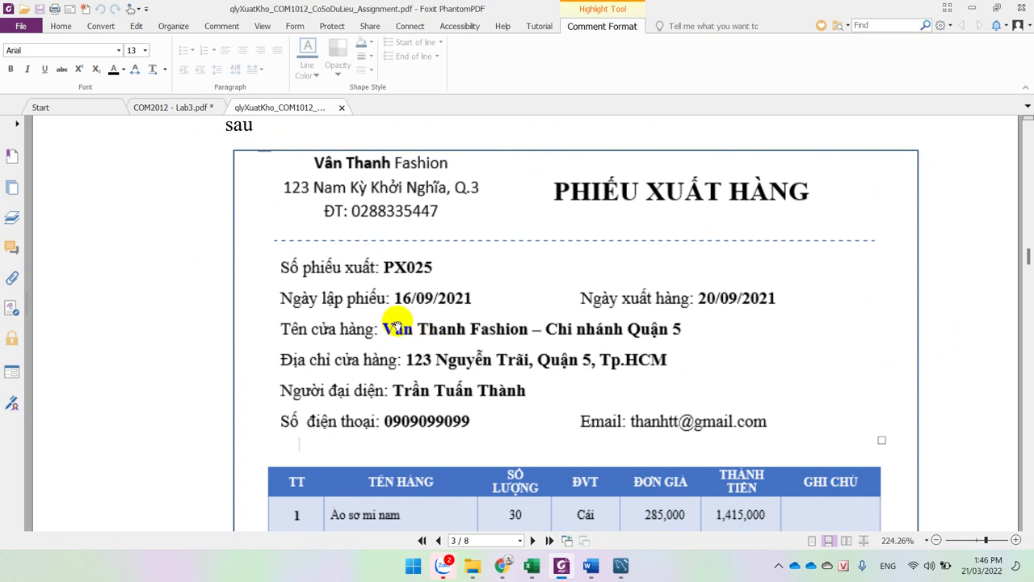
scroll(388, 327, "up", 10)
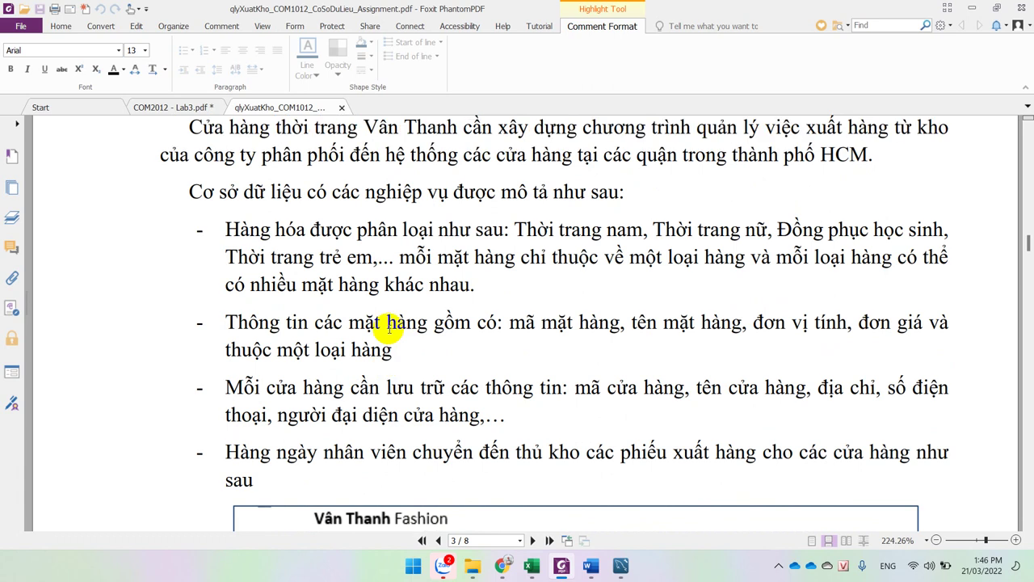
scroll(389, 327, "up", 1)
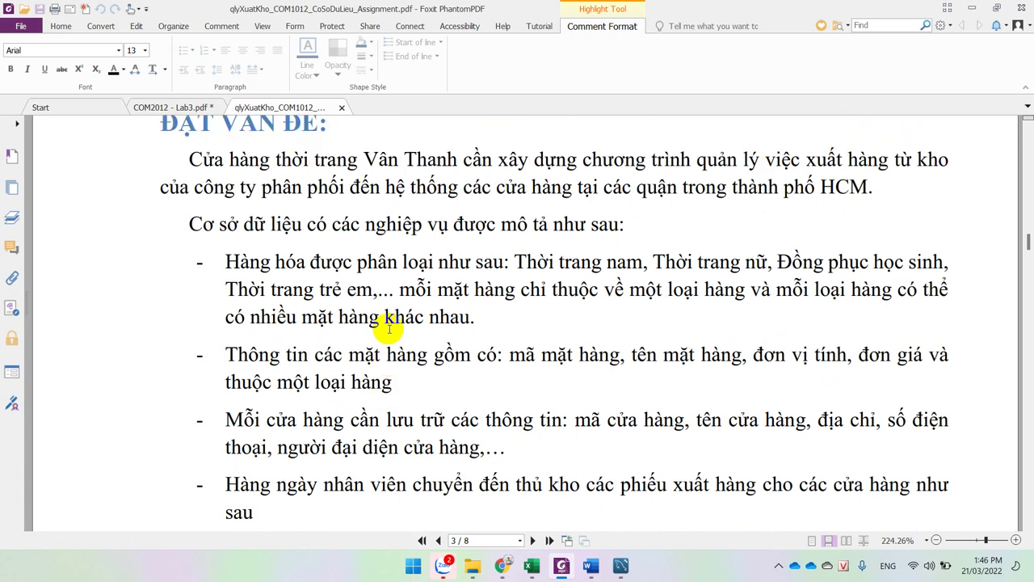